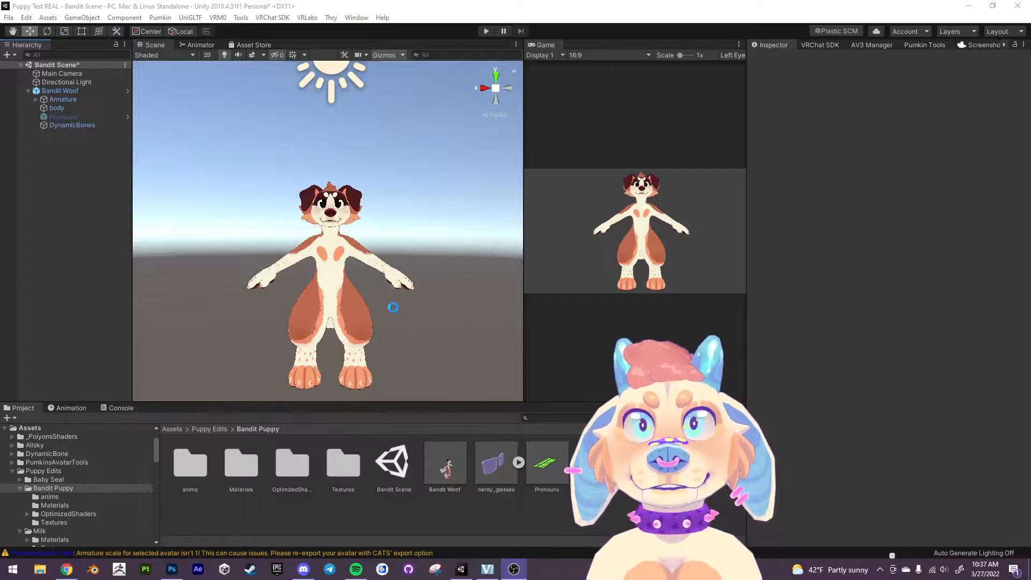
middle_click_drag(416, 301, 396, 285)
left_click_drag(396, 285, 401, 306, "alt")
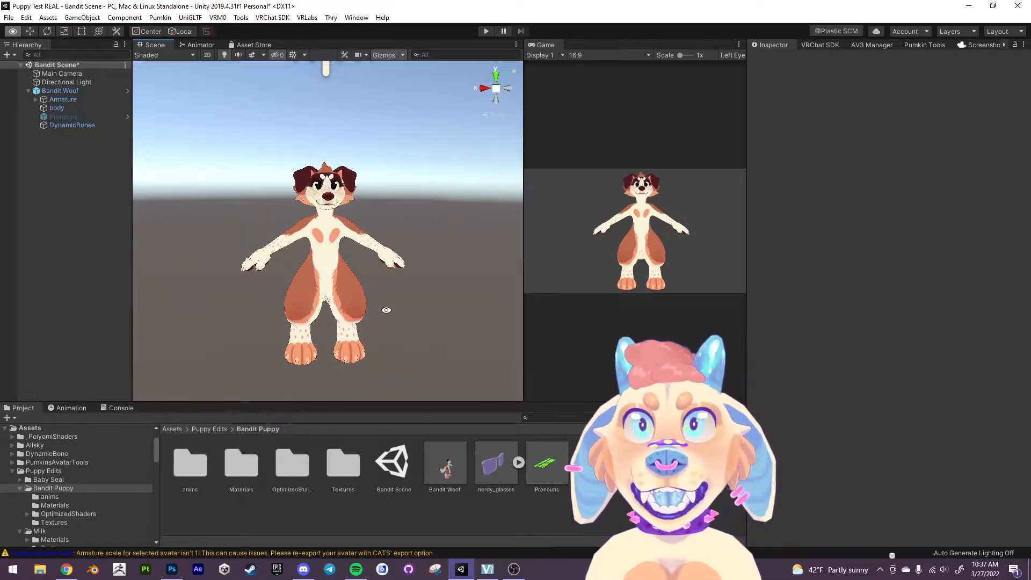
scroll(392, 312, "up", 3)
left_click_drag(410, 316, 368, 302, "alt")
right_click_drag(367, 303, 371, 315)
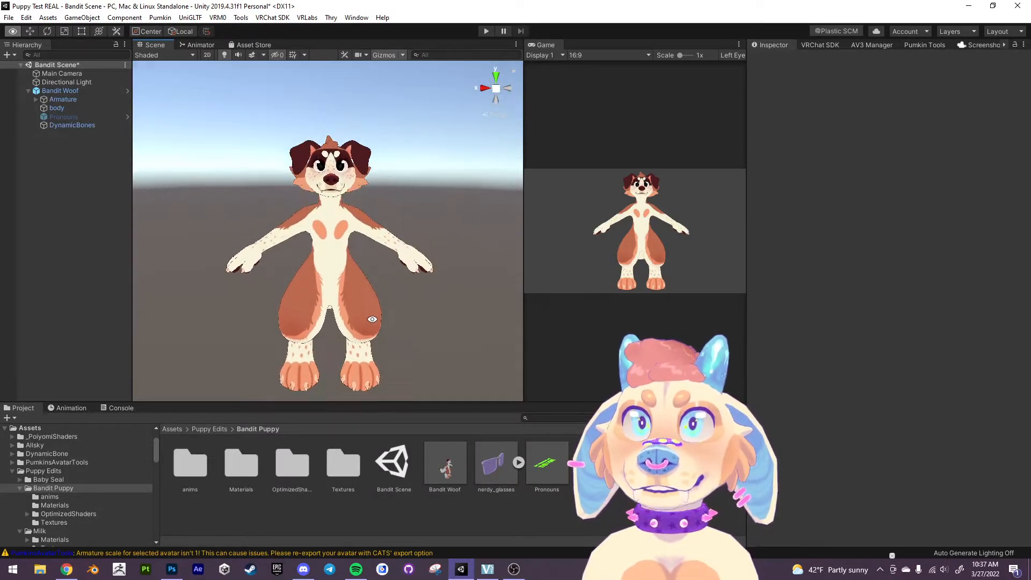
Move the Pronouns plane above the avatar's head to Y 2.176 and Z 0.086.
left_click(92, 118)
scroll(340, 229, "down", 4)
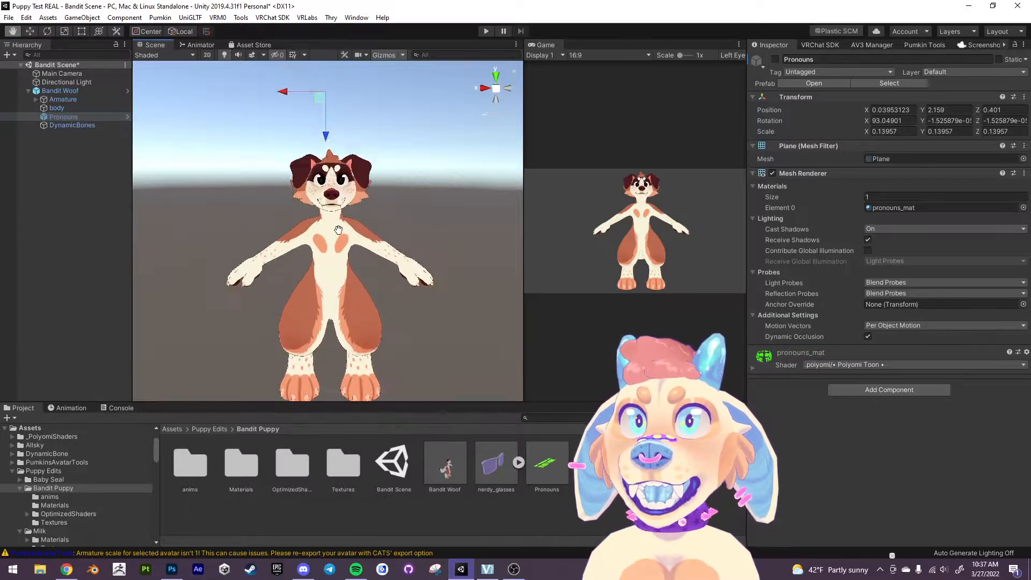
middle_click_drag(341, 230, 339, 290)
left_click_drag(339, 290, 323, 202, "alt")
left_click(775, 59)
key("w")
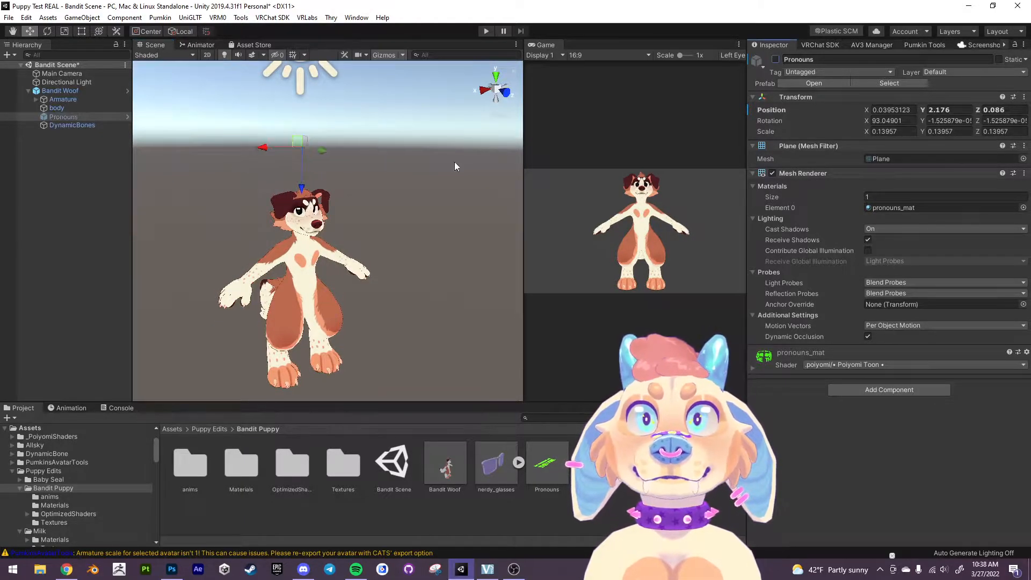
Set the Eyelashes blend shape on the avatar's body mesh to 100 and inspect the face up close.
left_click(50, 107)
scroll(804, 452, "down", 15)
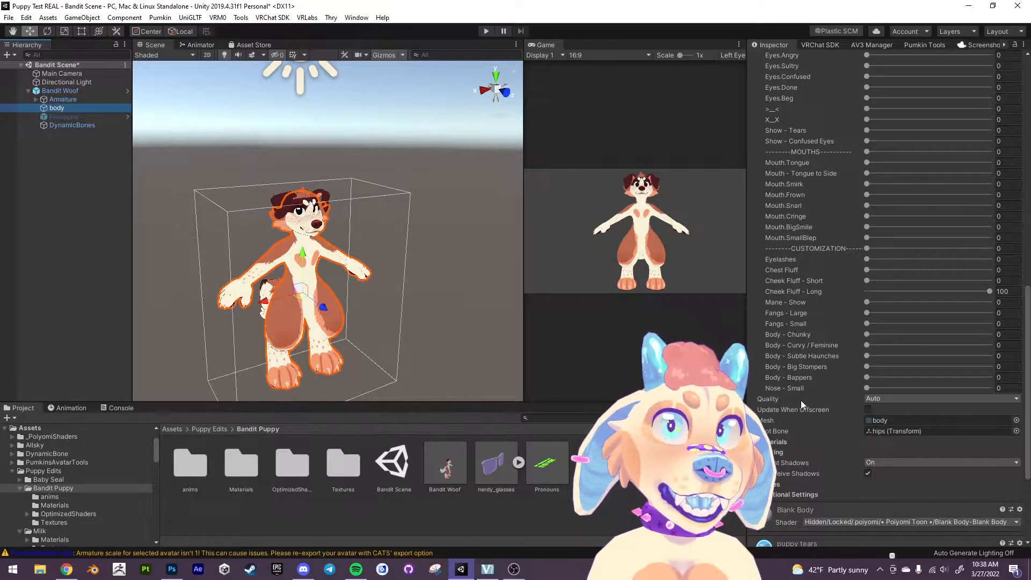
left_click_drag(398, 292, 342, 277, "alt")
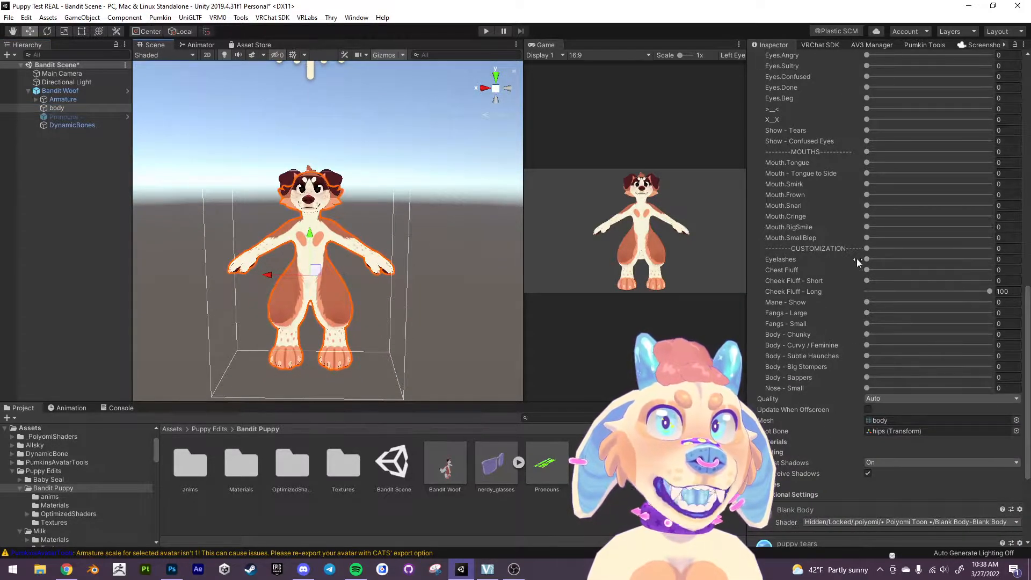
left_click_drag(867, 260, 994, 260)
scroll(405, 225, "up", 2)
scroll(404, 225, "up", 5)
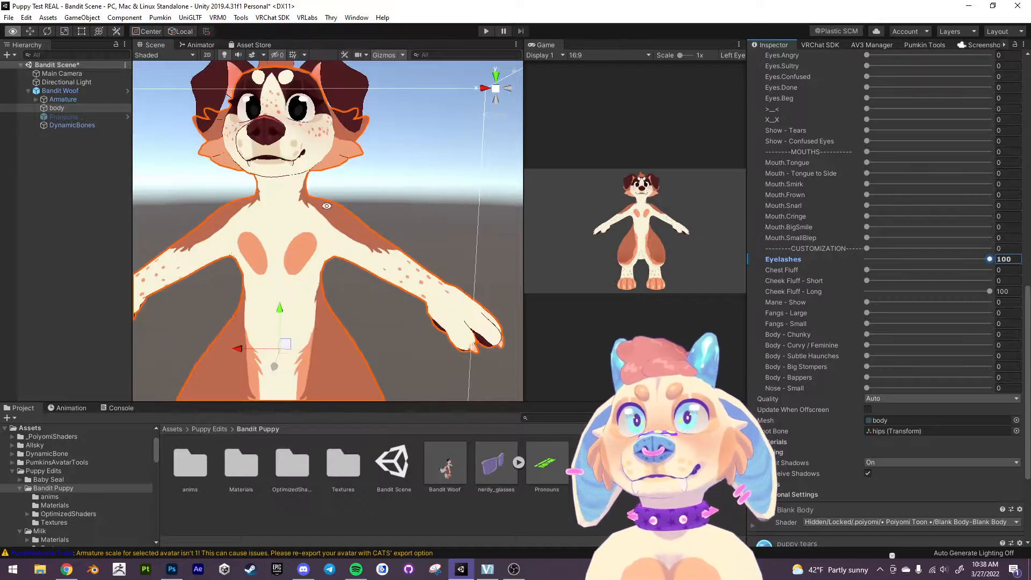
middle_click_drag(325, 207, 346, 262)
left_click_drag(346, 263, 408, 271, "alt")
Reset the body's Eyelashes blend shape to 0, set Chest Fluff to 100 and inspect the chest.
left_click_drag(971, 258, 991, 269)
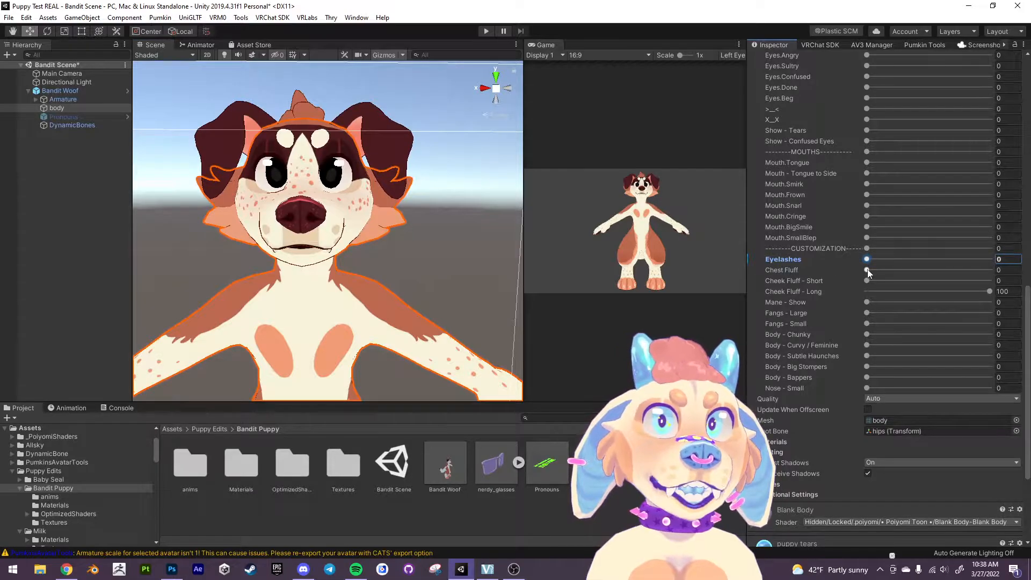
scroll(359, 236, "down", 5)
left_click_drag(359, 237, 313, 275, "alt")
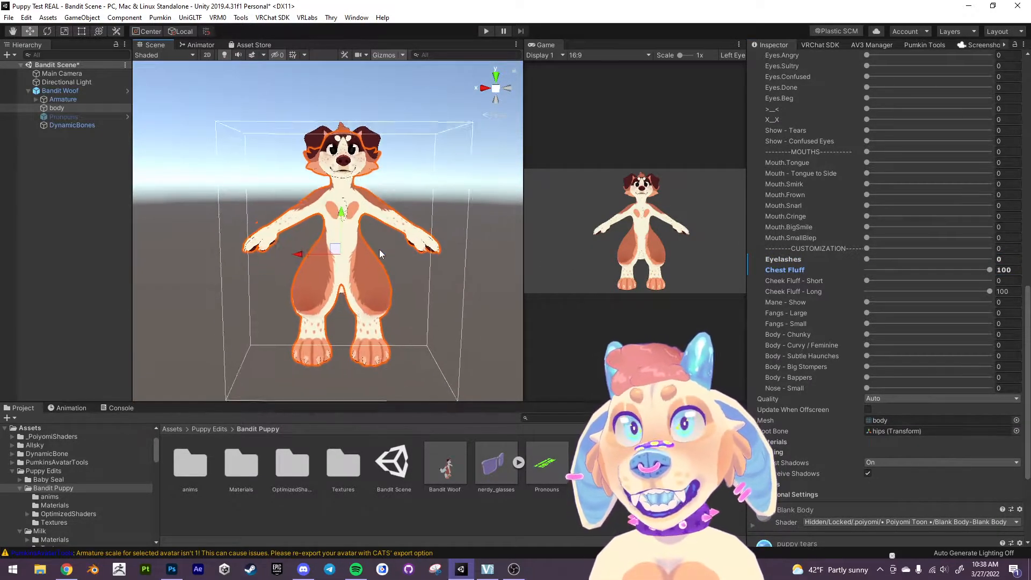
scroll(379, 249, "up", 6)
scroll(367, 321, "down", 5)
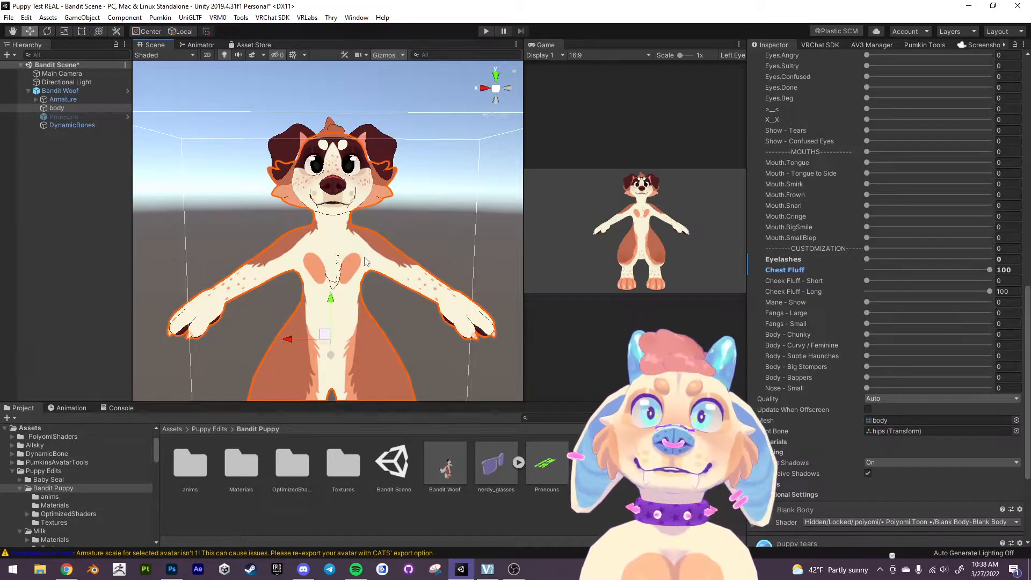
left_click(444, 177)
left_click_drag(444, 177, 424, 210, "alt")
left_click_drag(323, 335, 277, 237, "alt")
Set the body mesh's Chest Fluff blend shape back to 0.
left_click(54, 108)
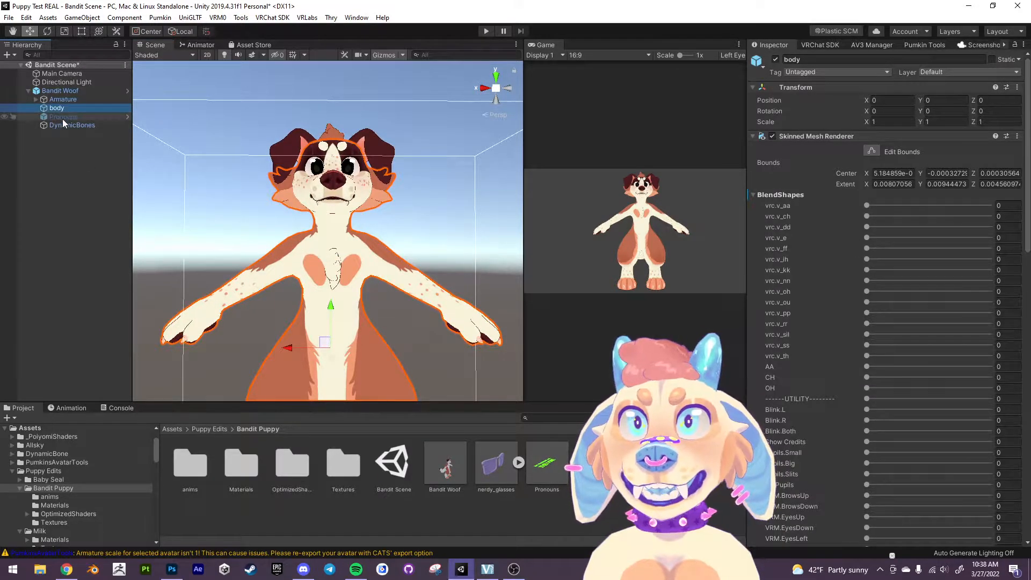
scroll(838, 452, "down", 10)
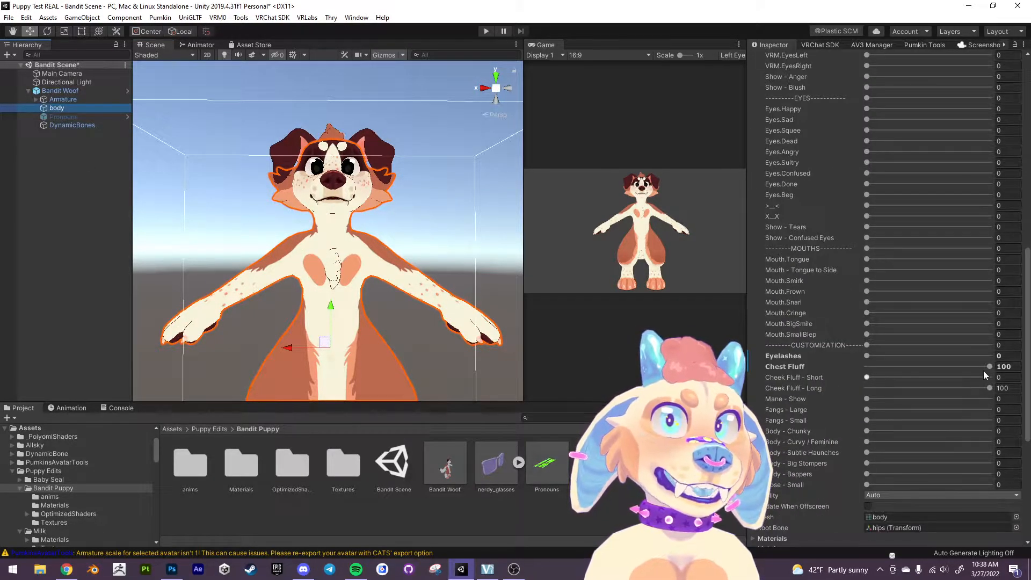
left_click_drag(991, 368, 746, 383)
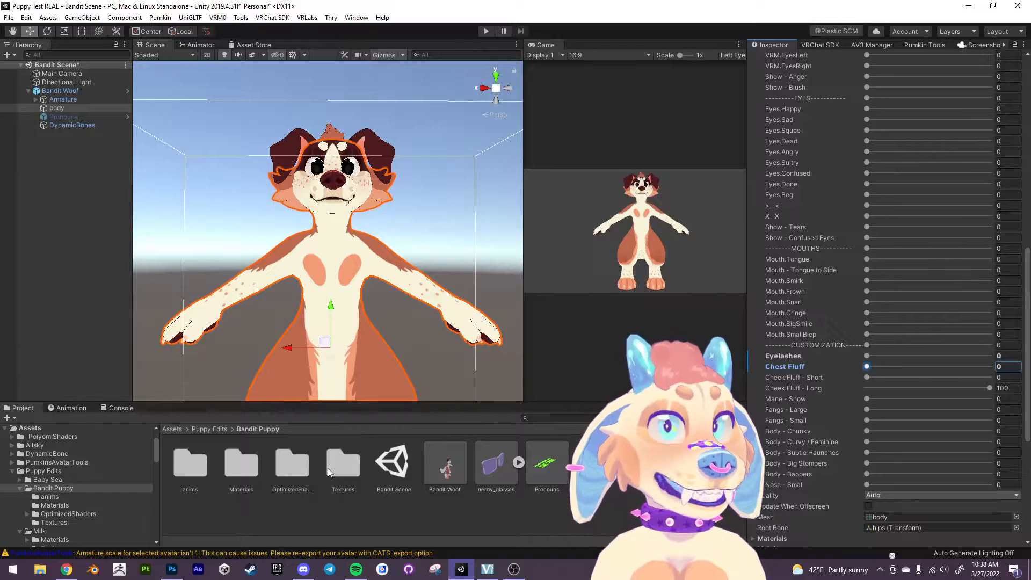
Open Bandit Puppy's anims folder and select the Bandit Puppy Parameters asset.
left_click(256, 468)
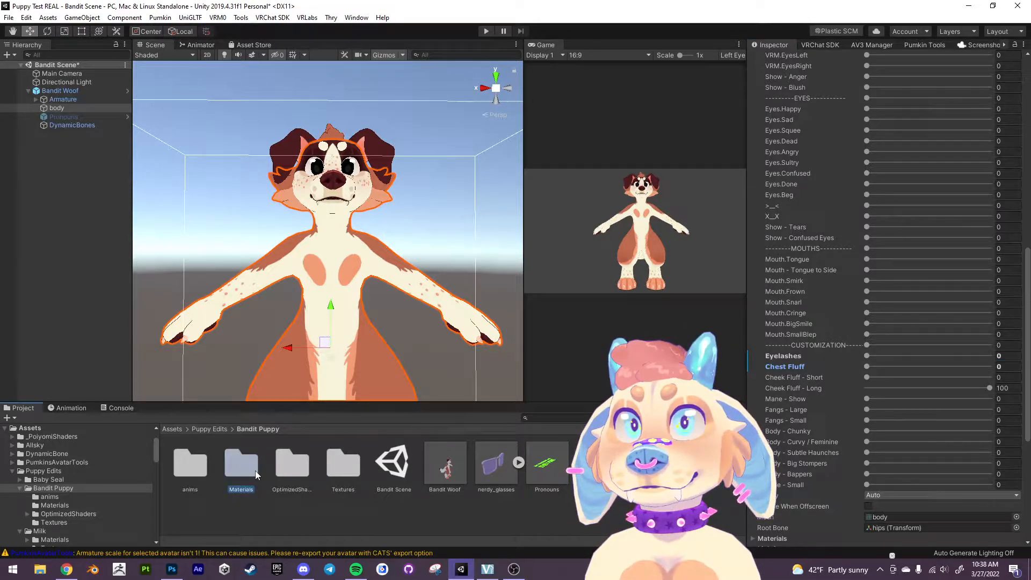
double_click(205, 465)
left_click(392, 459)
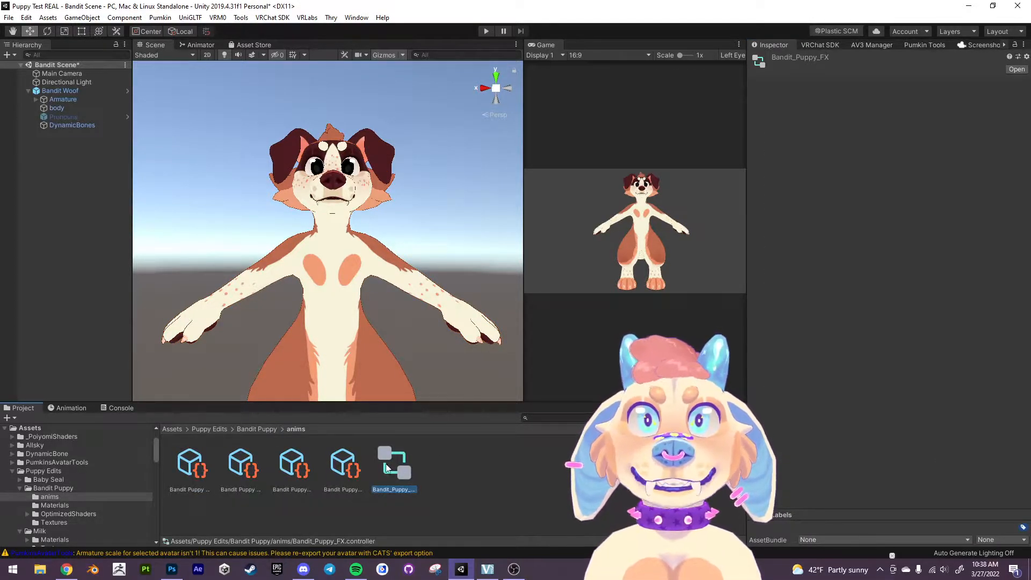
left_click(348, 468)
left_click(397, 462)
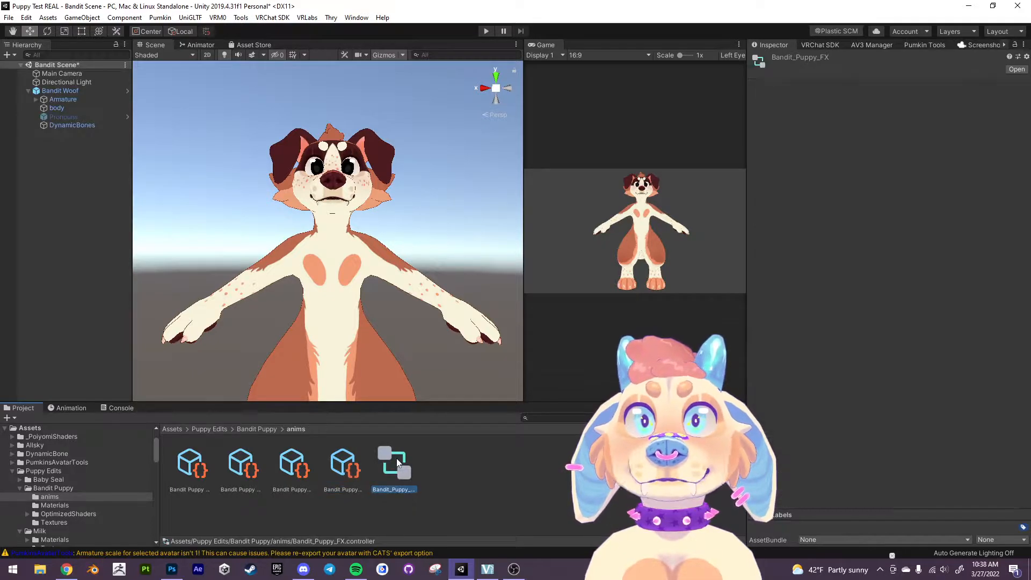
left_click(294, 468)
left_click(237, 469)
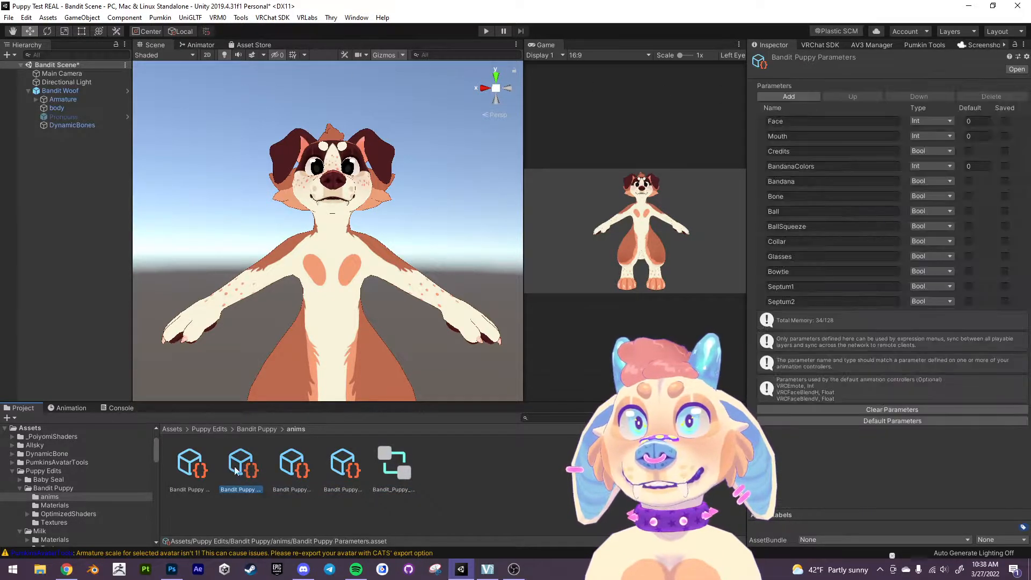
left_click(197, 469)
left_click(248, 474)
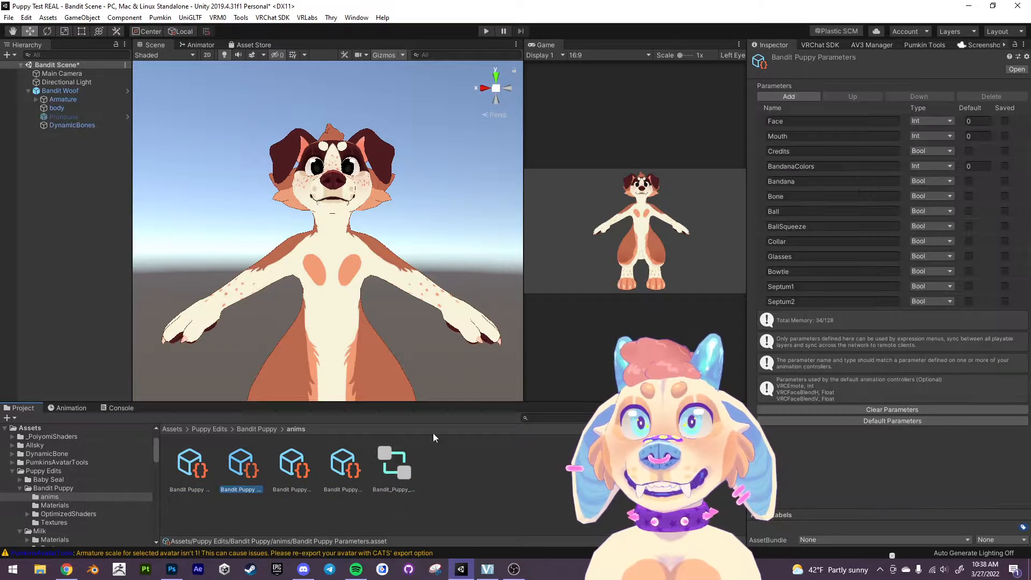
Add two Bool parameters named ChestfluffToggle and PronounsToggle to the Bandit Puppy Parameters asset.
left_click(800, 100)
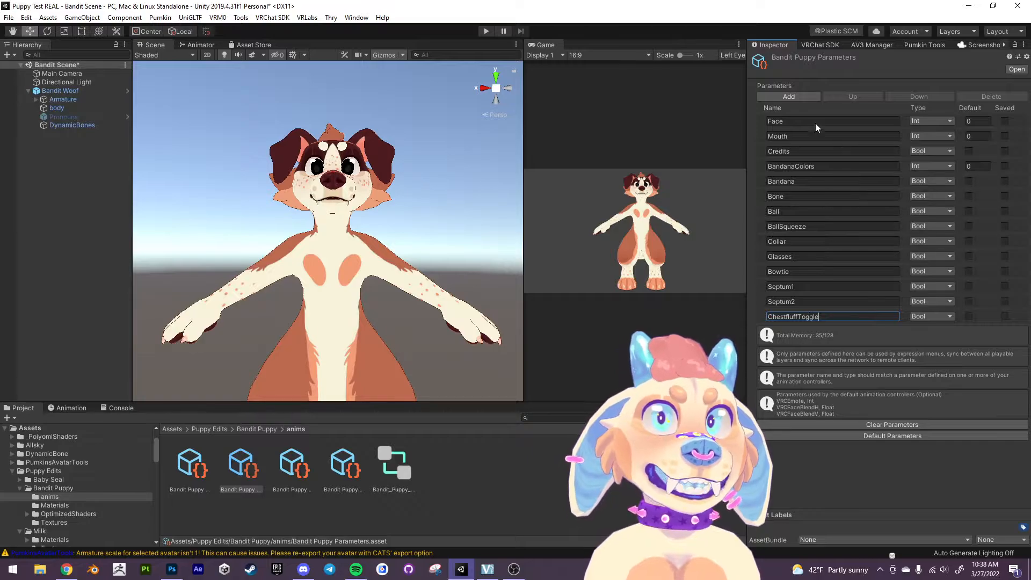
left_click(797, 100)
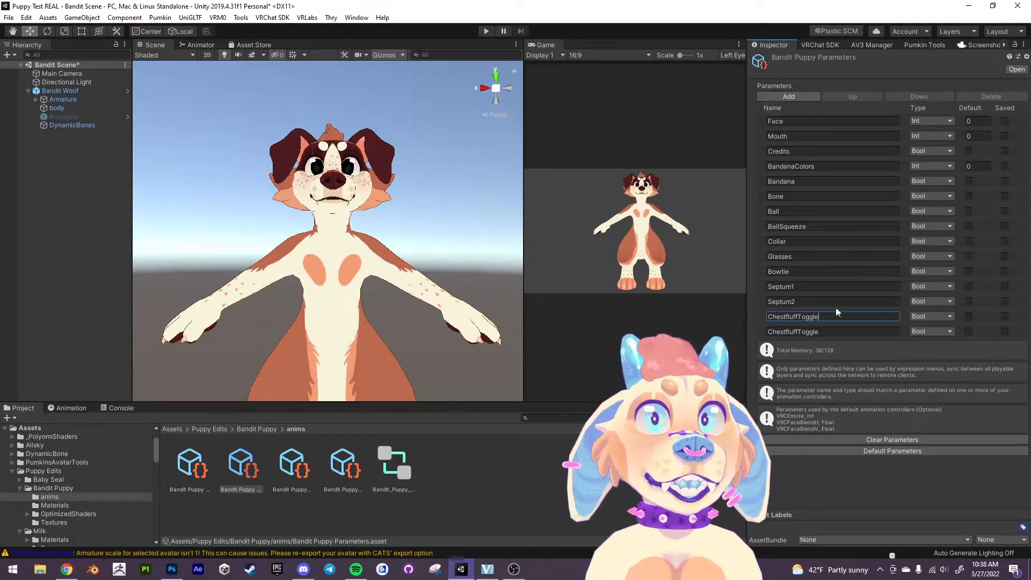
left_click(837, 331)
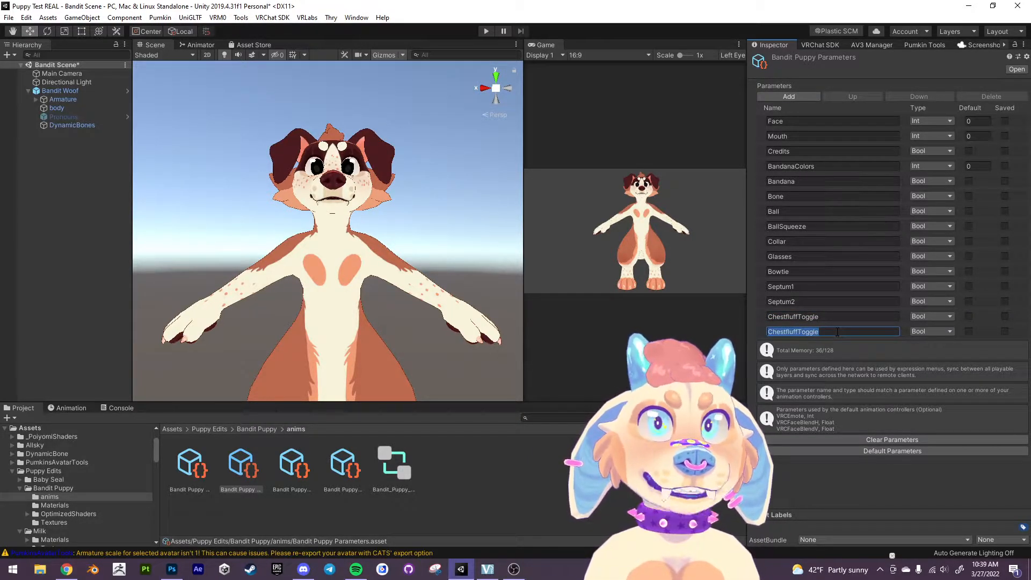
key("BackSpace")
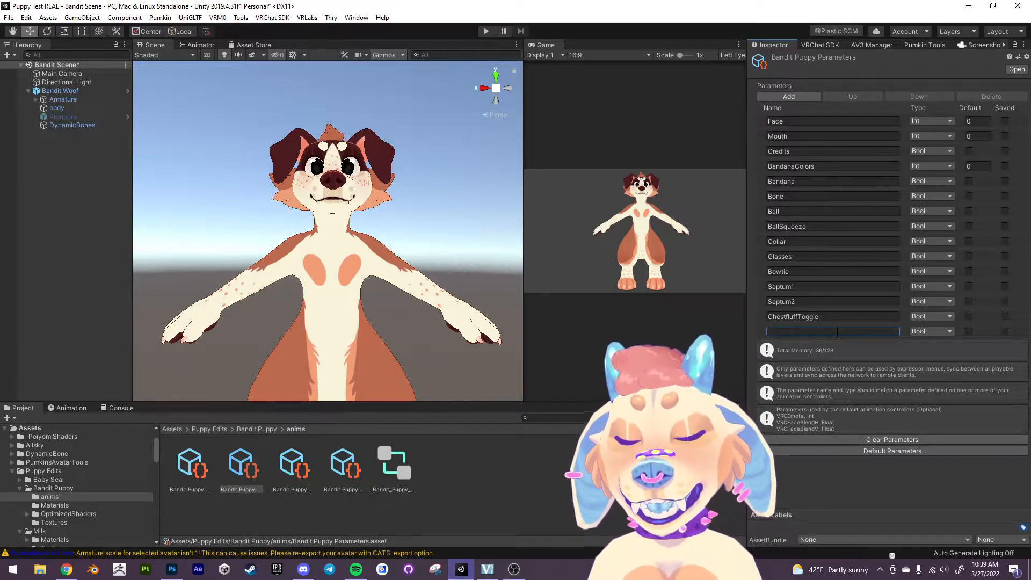
type("Prono")
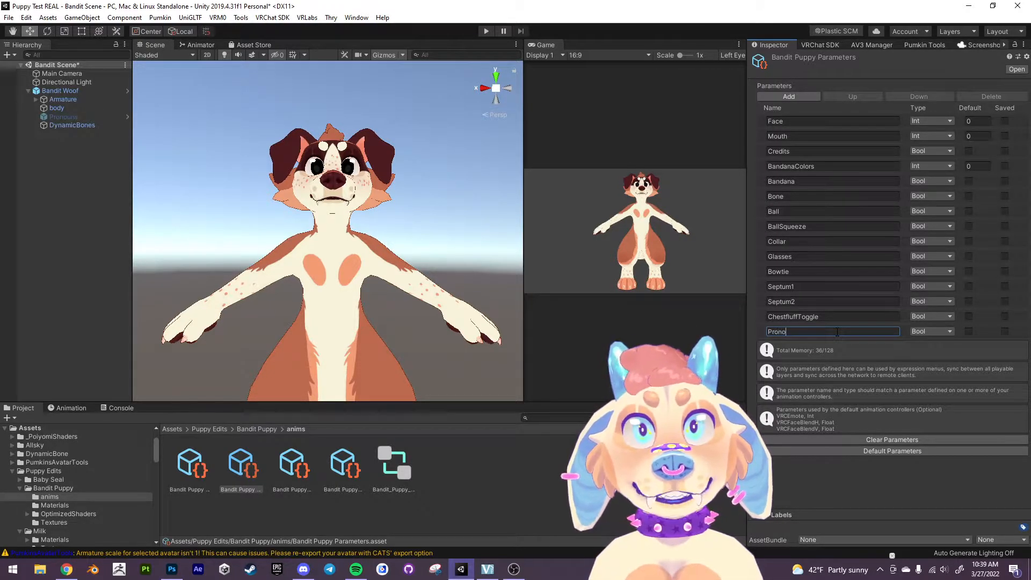
type("unsToggle")
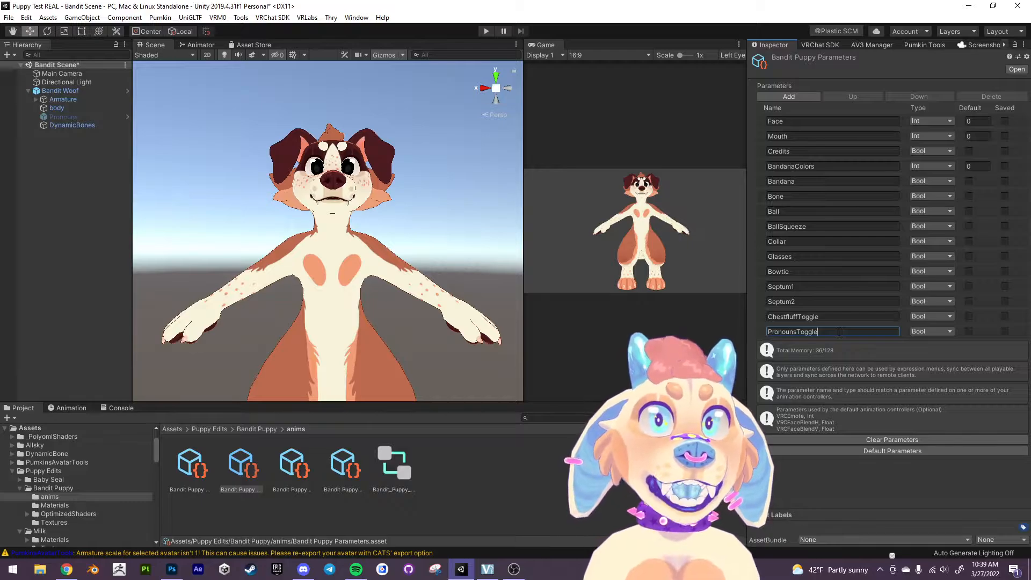
left_click(932, 317)
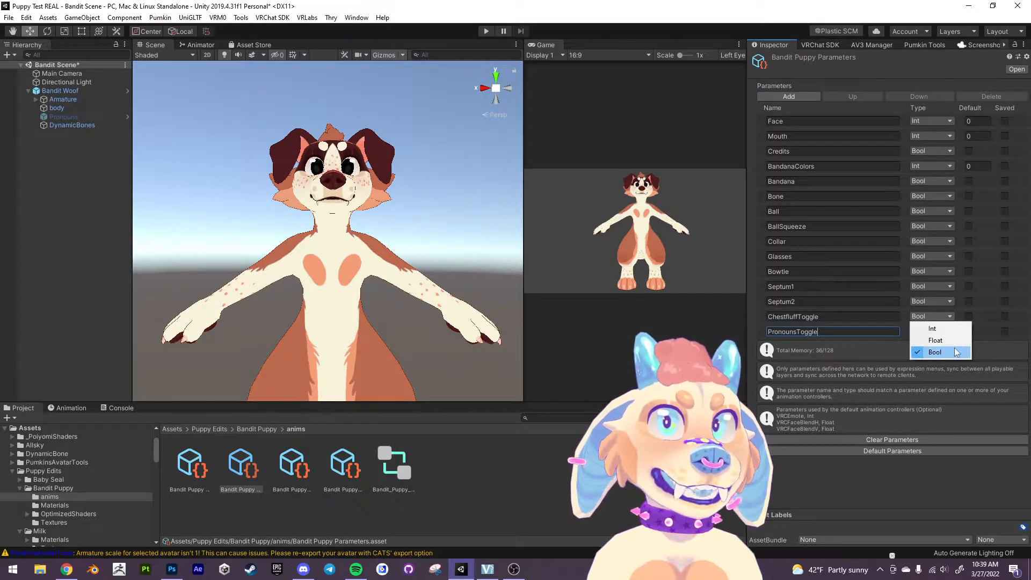
left_click(892, 350)
left_click(931, 332)
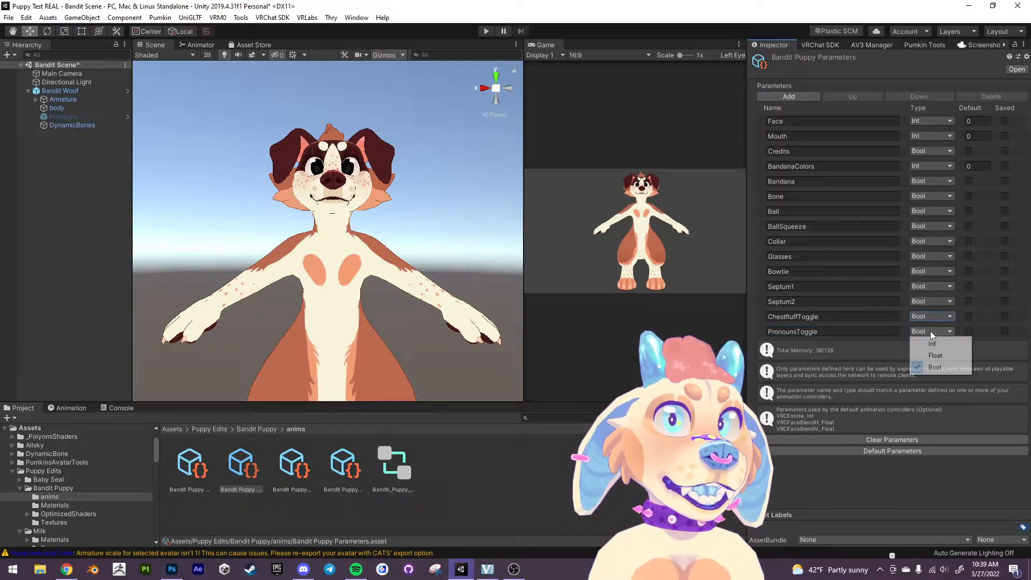
left_click(938, 363)
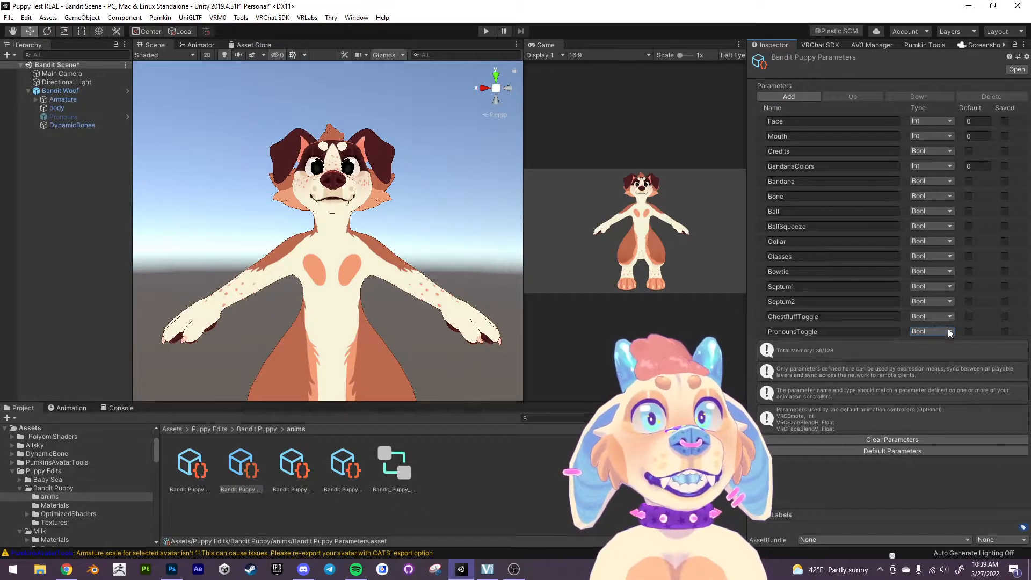
Try the Int type on the Septum2 parameter to compare memory use, and restore it to Bool.
left_click(931, 302)
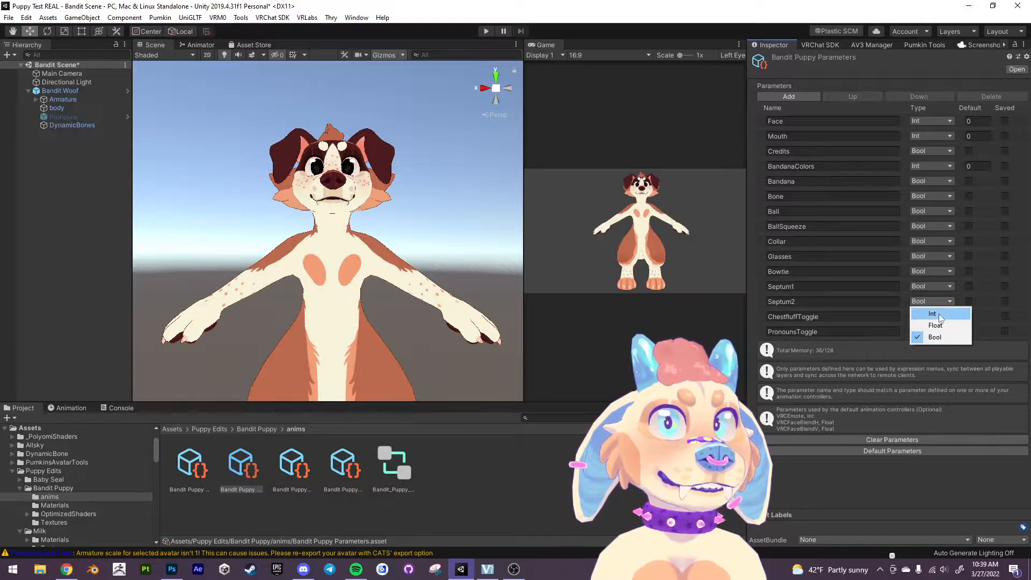
left_click(938, 314)
left_click(944, 303)
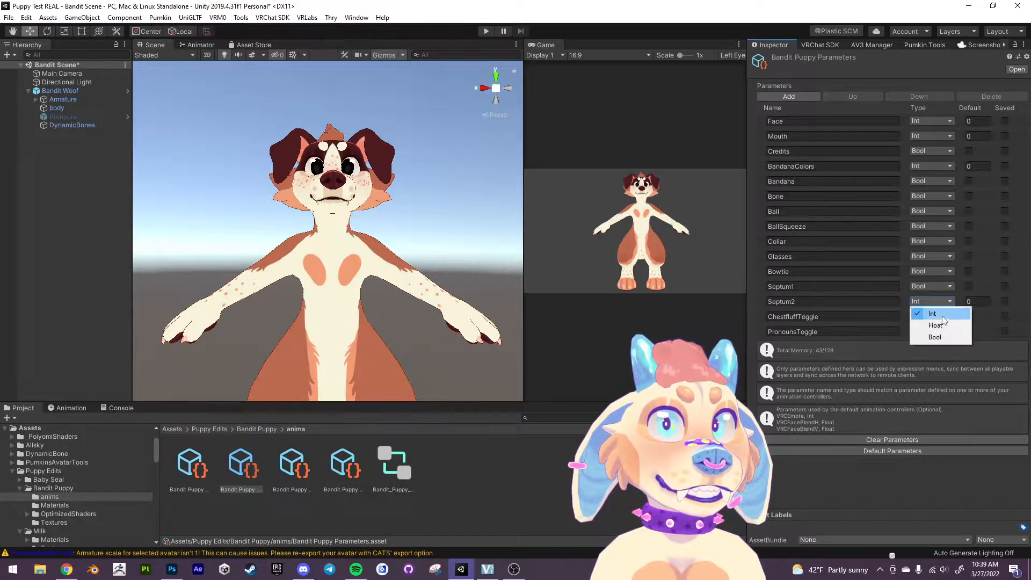
left_click(942, 323)
left_click(934, 301)
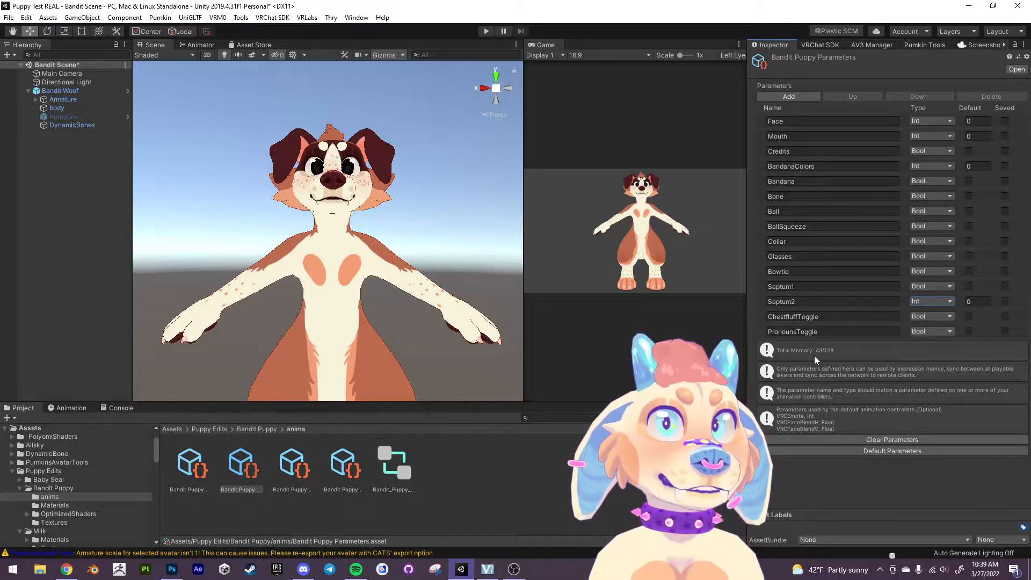
left_click(939, 304)
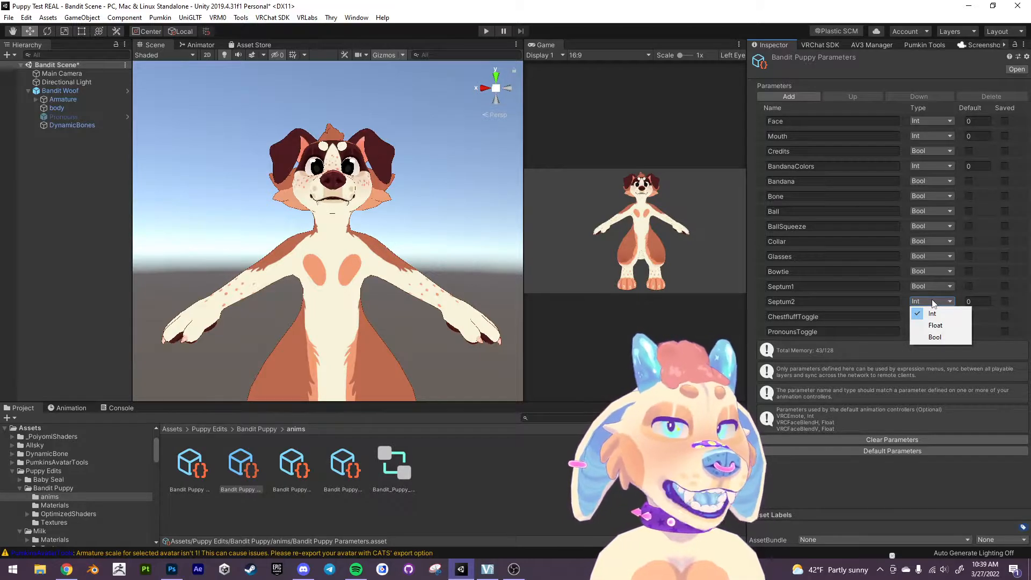
left_click(932, 337)
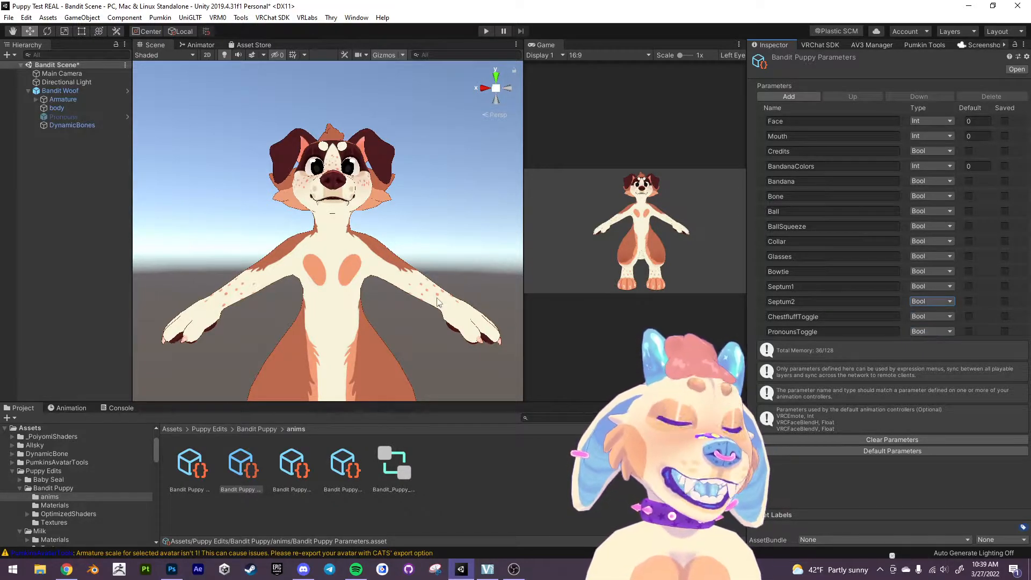
Open the Bandit_Puppy_FX controller in the Animator.
left_click_drag(391, 285, 428, 317, "alt")
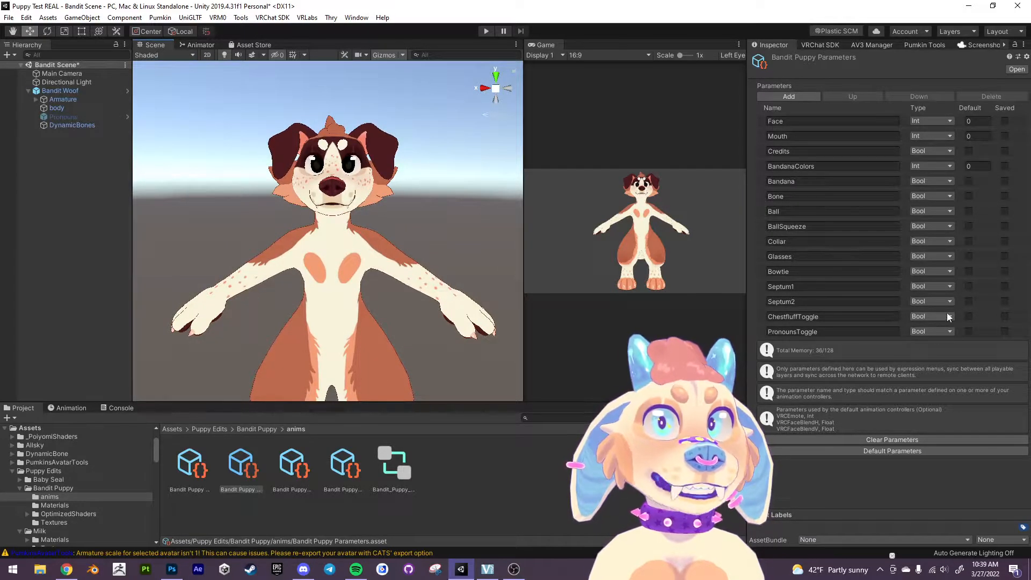
left_click(395, 465)
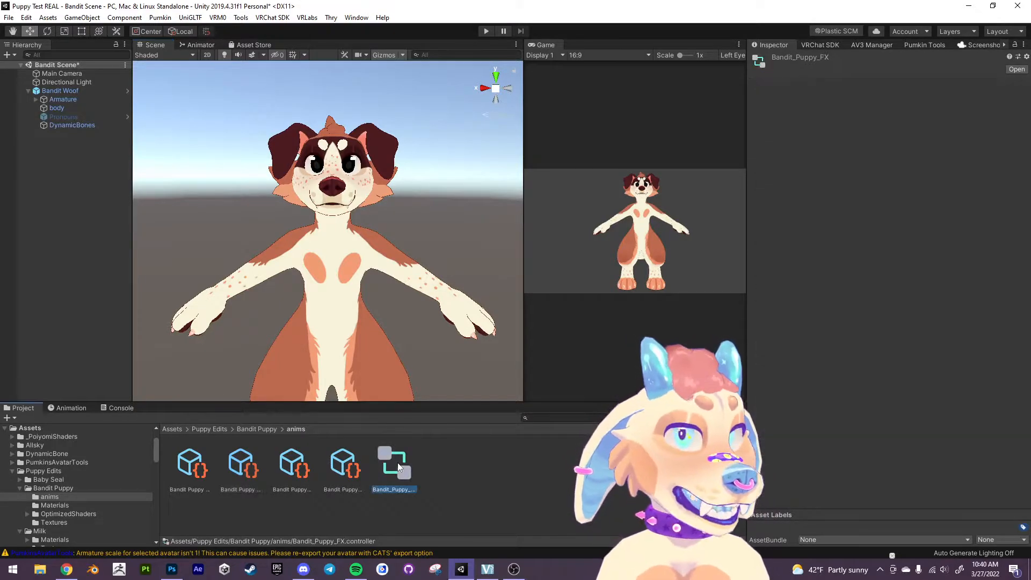
left_click(200, 45)
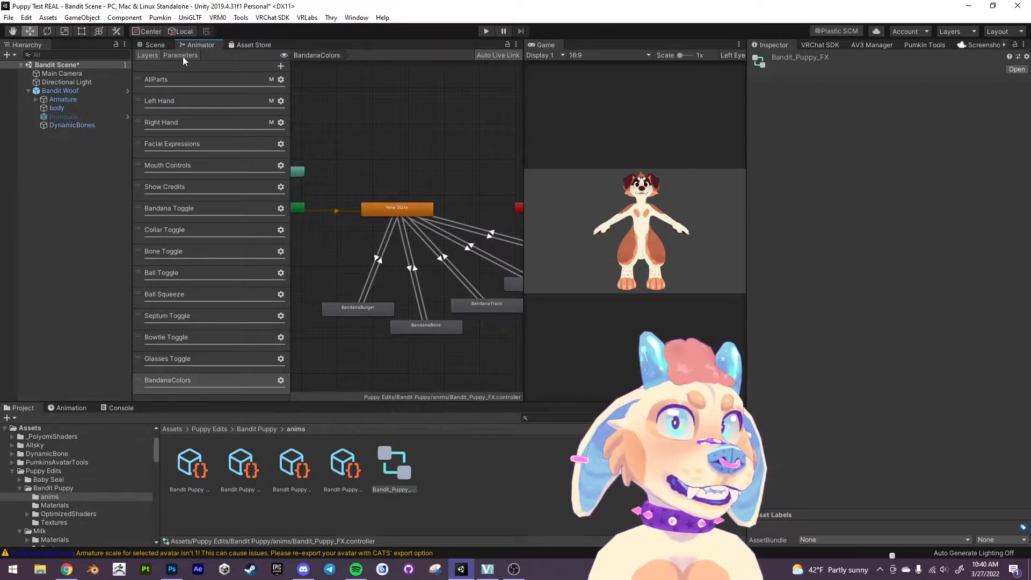
Add two Bool parameters named ChestfluffToggle and PronounsToggle to the Bandit_Puppy_FX controller.
left_click(183, 56)
left_click(279, 66)
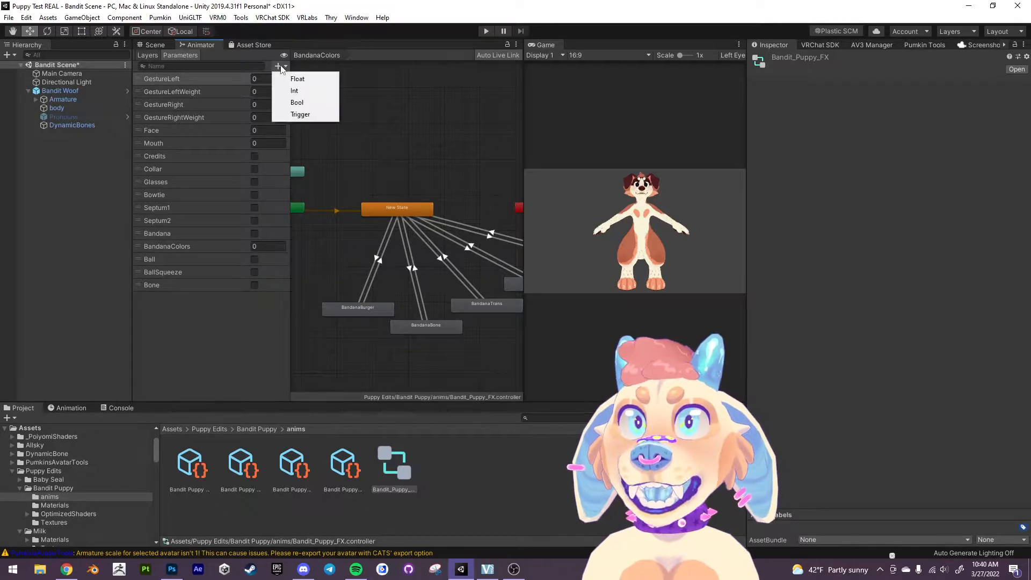
left_click(313, 104)
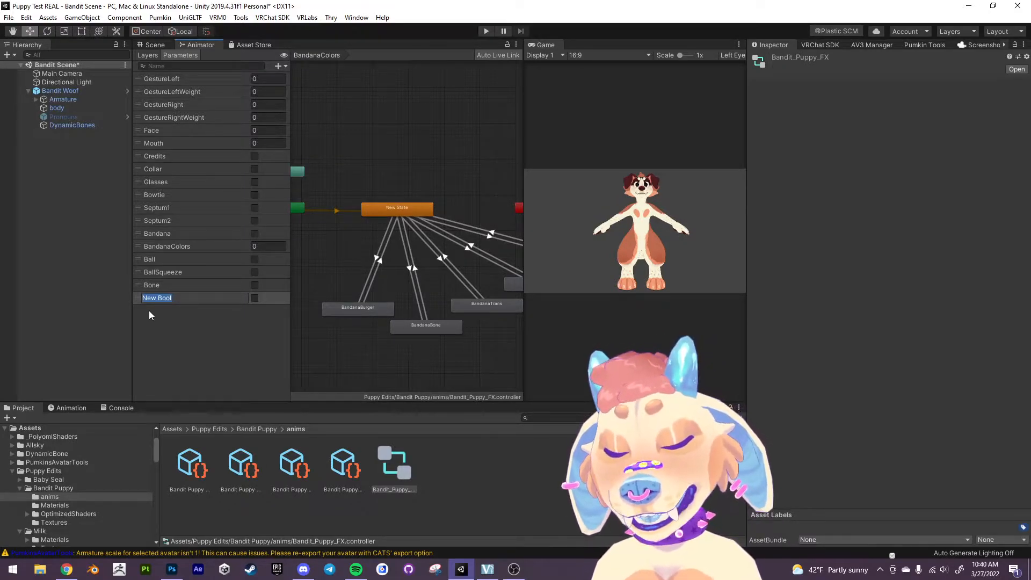
type("ChestfluffToggle")
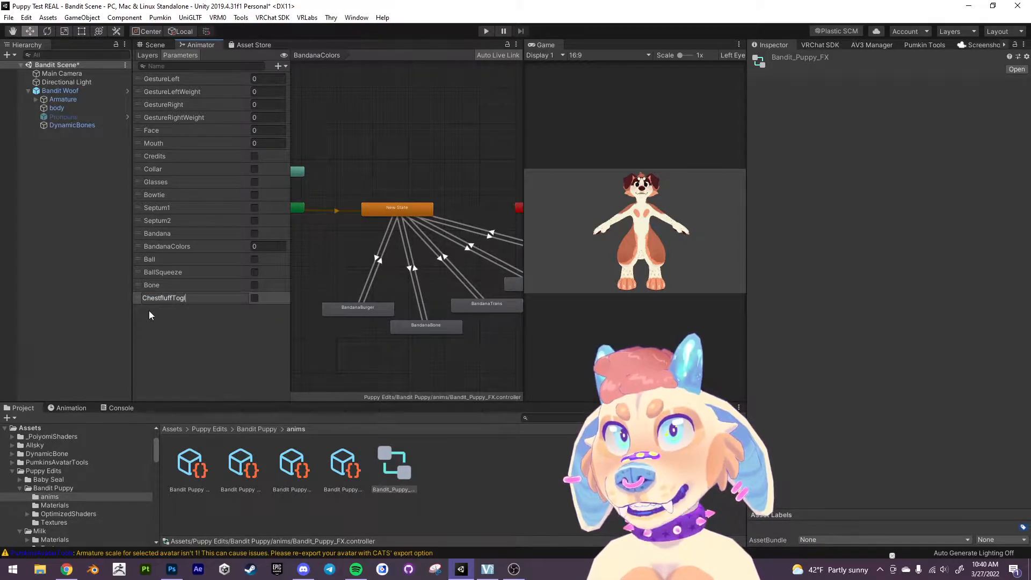
key("Return")
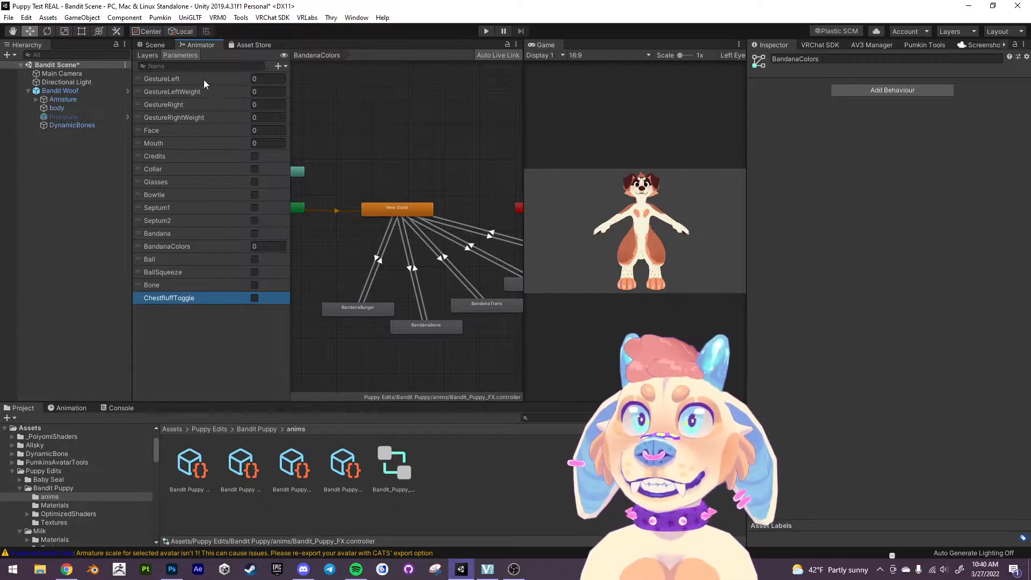
left_click(279, 66)
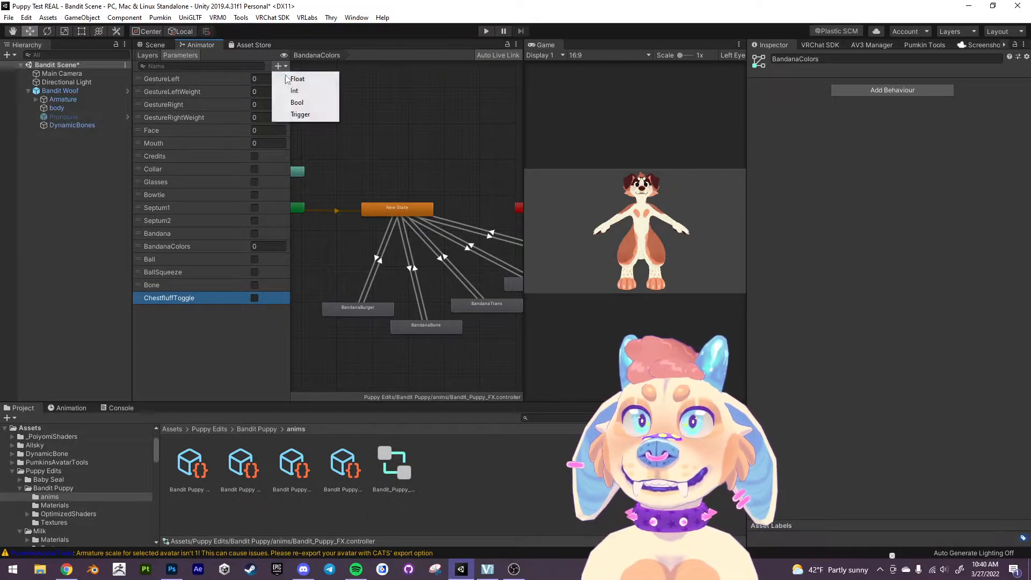
left_click(308, 102)
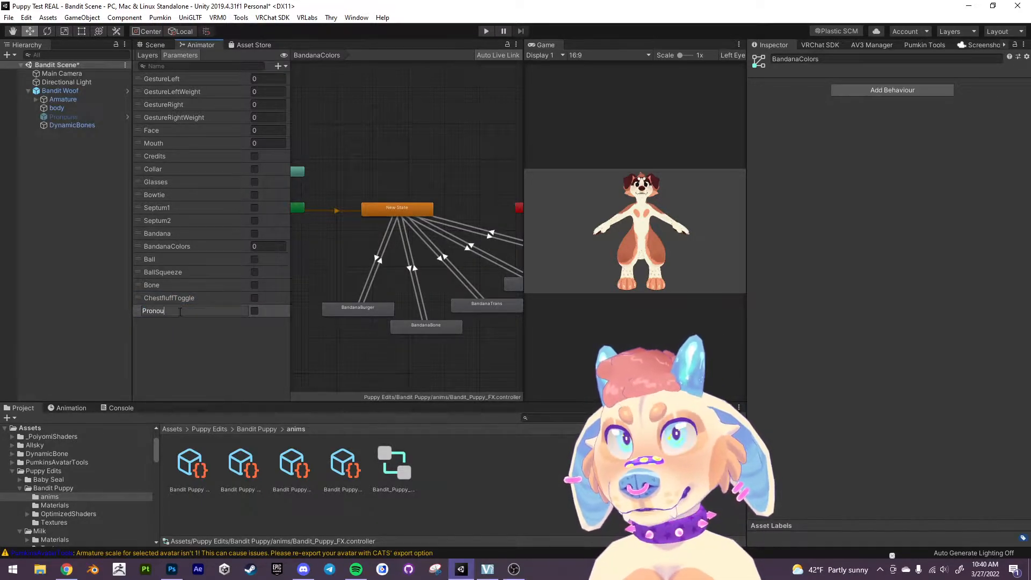
type("PronounsToggle")
key("Return")
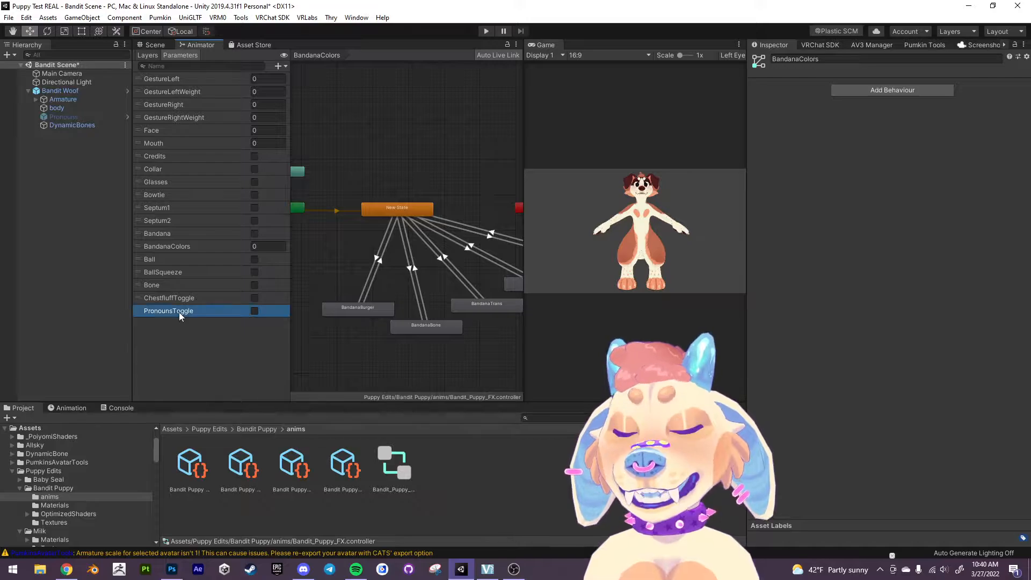
Compare the toggle names in the Bandit Puppy Parameters asset with the FX controller's parameters.
left_click(241, 466)
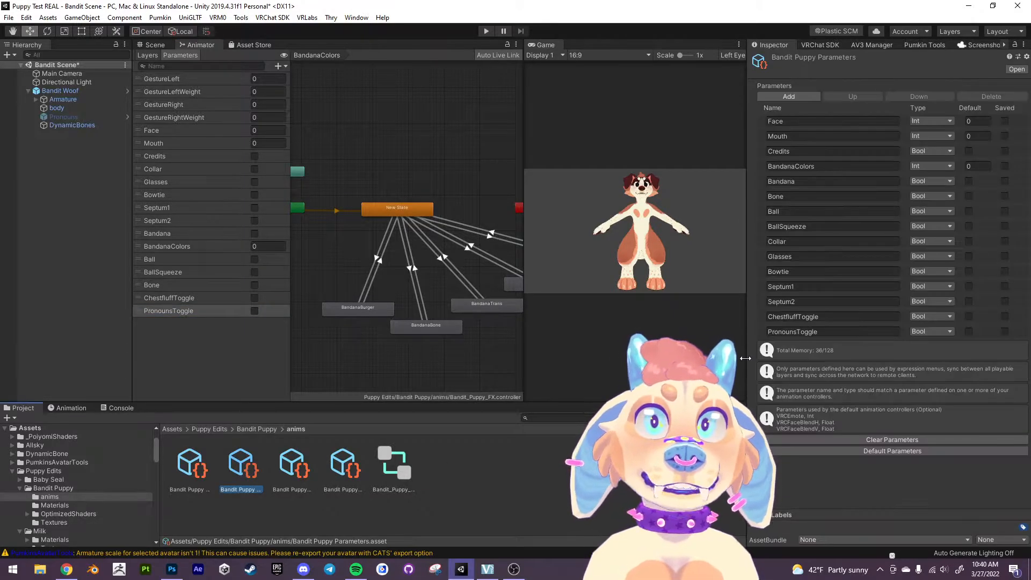
left_click(818, 316)
left_click(818, 333)
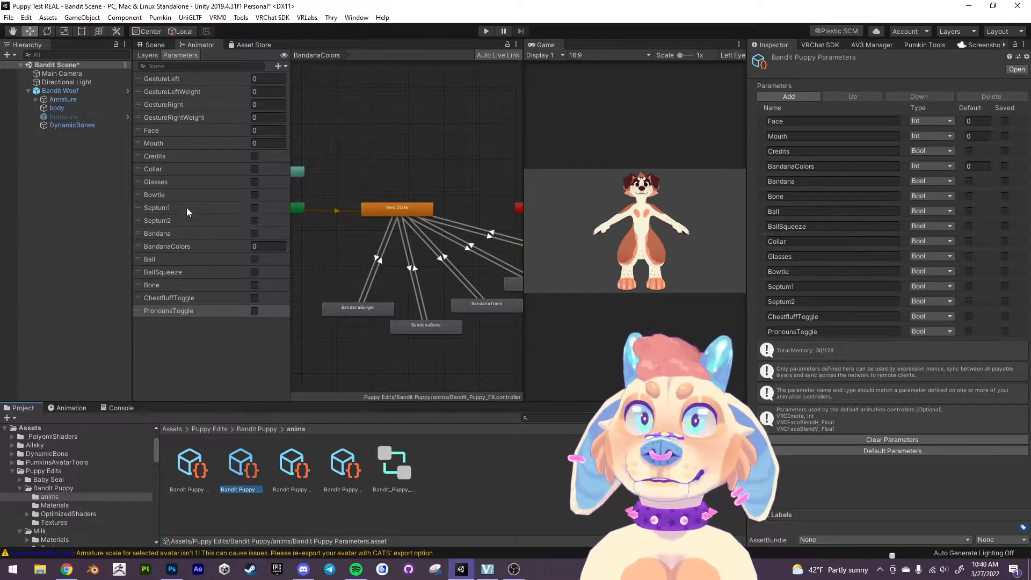
Add a new layer named Pronouns to the Bandit_Puppy_FX controller.
left_click(150, 56)
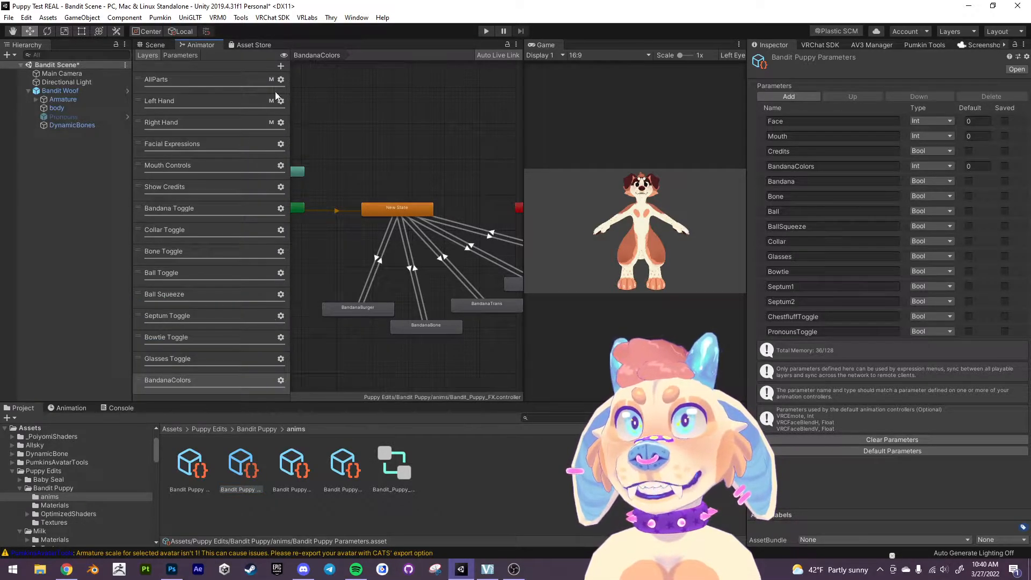
left_click(280, 66)
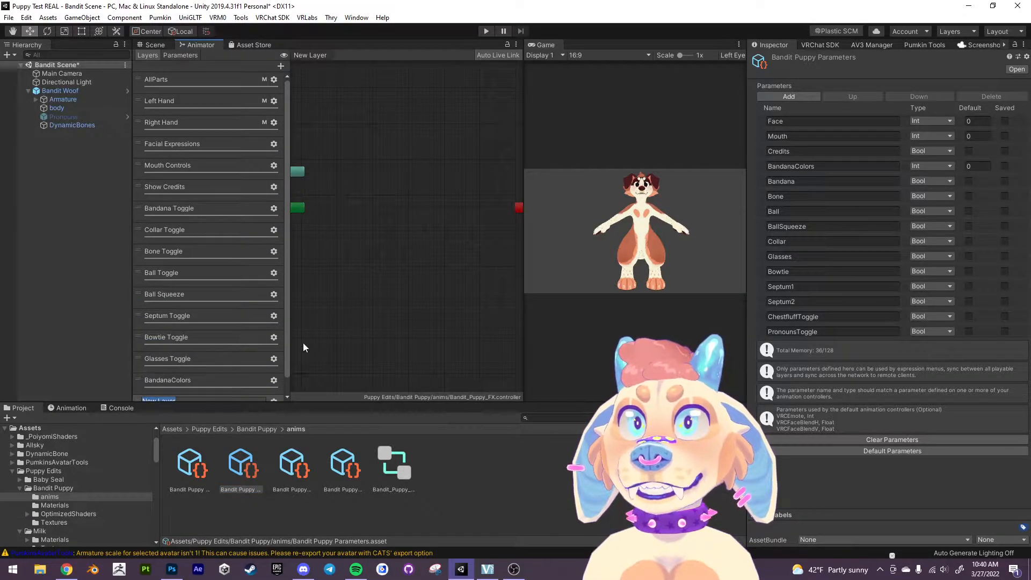
left_click_drag(290, 396, 287, 405)
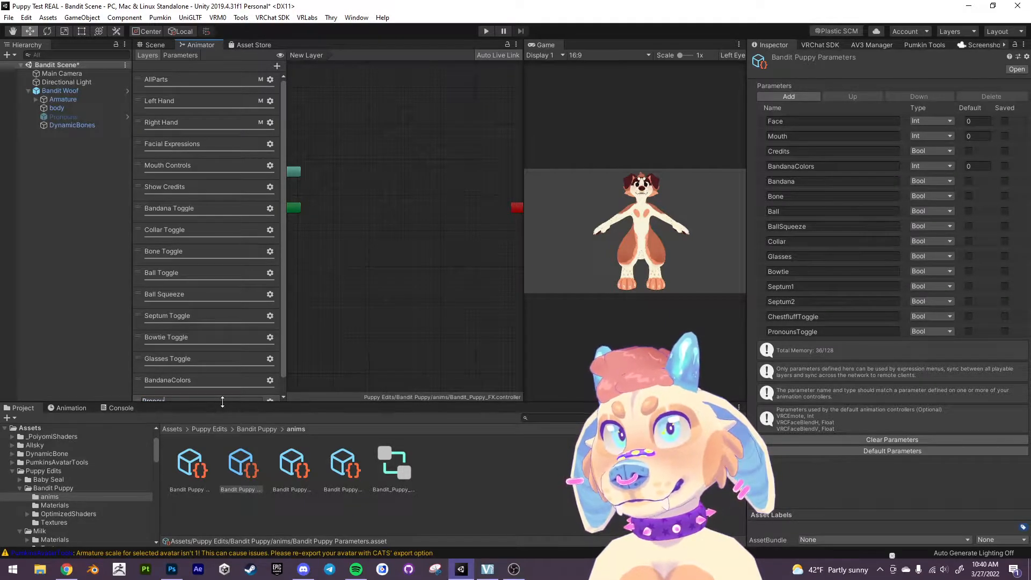
left_click(223, 400)
scroll(279, 376, "down", 1)
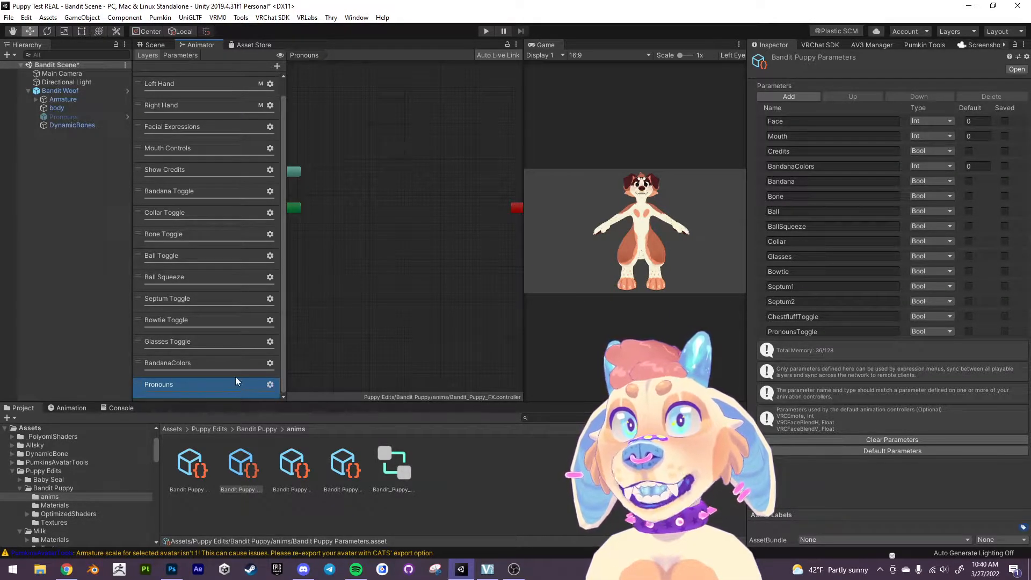
Set the Pronouns layer's weight to 1 and recheck it in the layer settings.
left_click(271, 387)
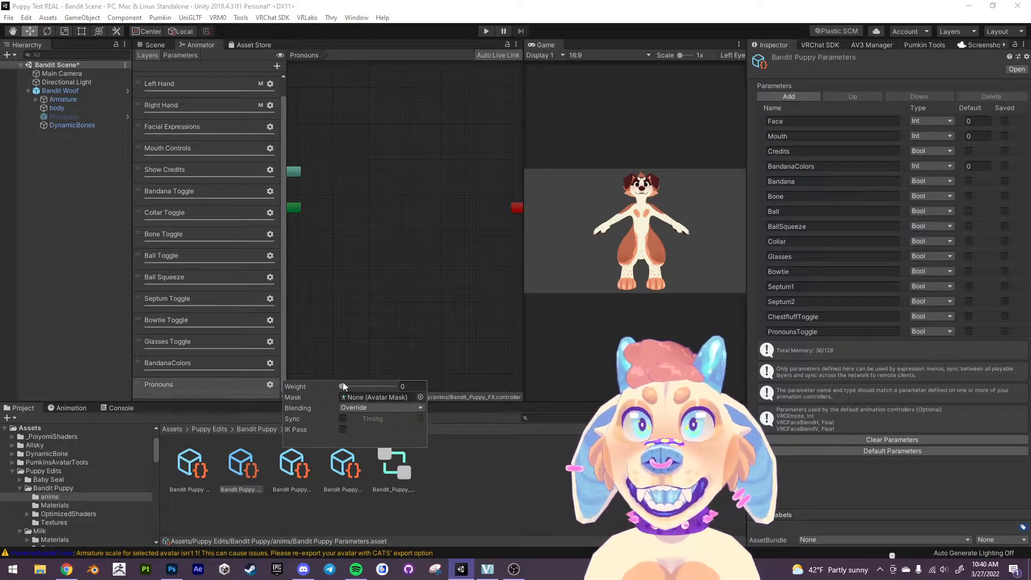
left_click_drag(344, 386, 428, 398)
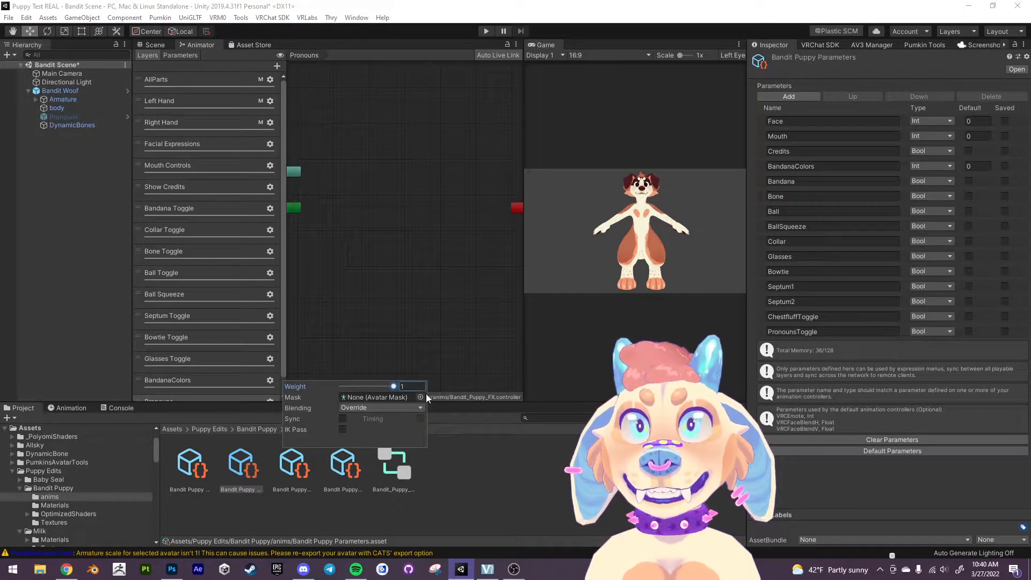
left_click(387, 324)
scroll(283, 383, "down", 1)
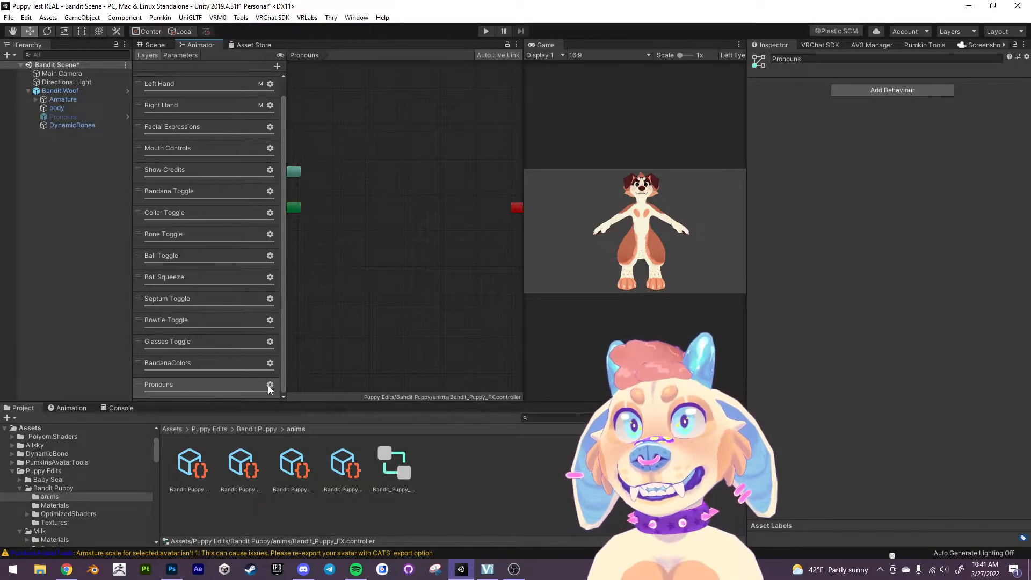
left_click(269, 384)
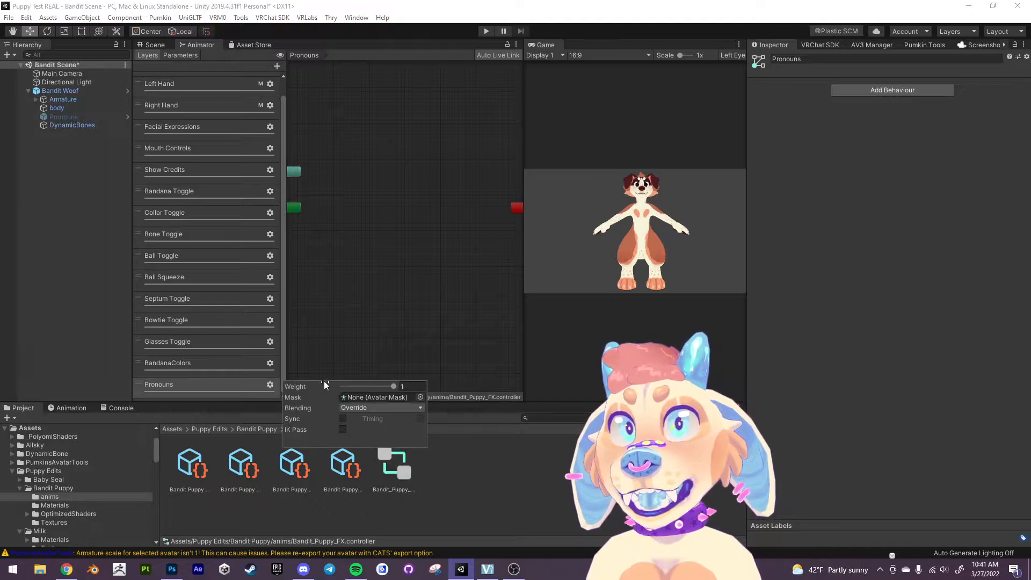
left_click(334, 324)
Create an empty default state in the Pronouns layer and place it beside the Entry node.
left_click_drag(318, 256, 379, 307, "alt")
left_click_drag(445, 310, 418, 293, "alt")
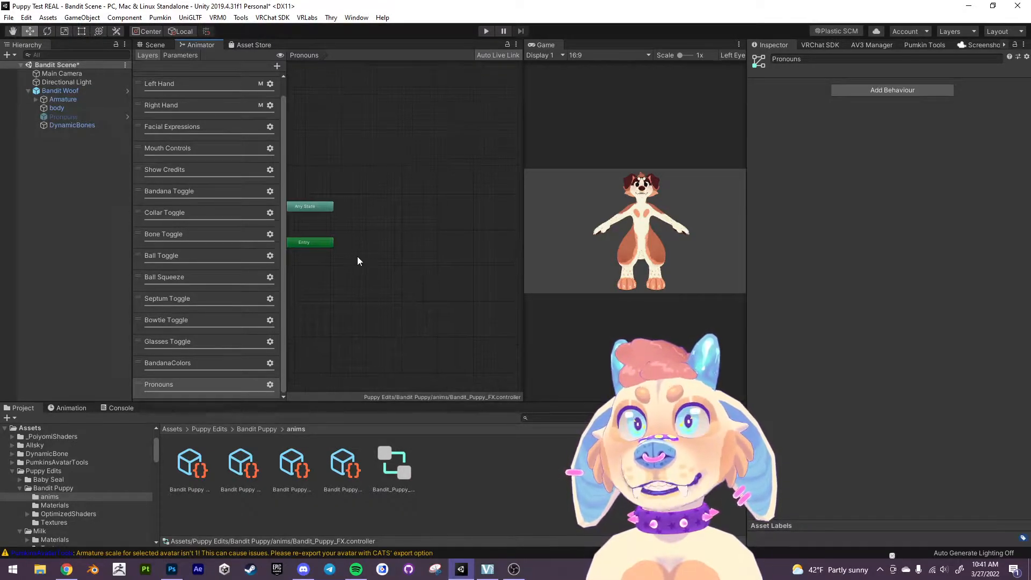
right_click(394, 235)
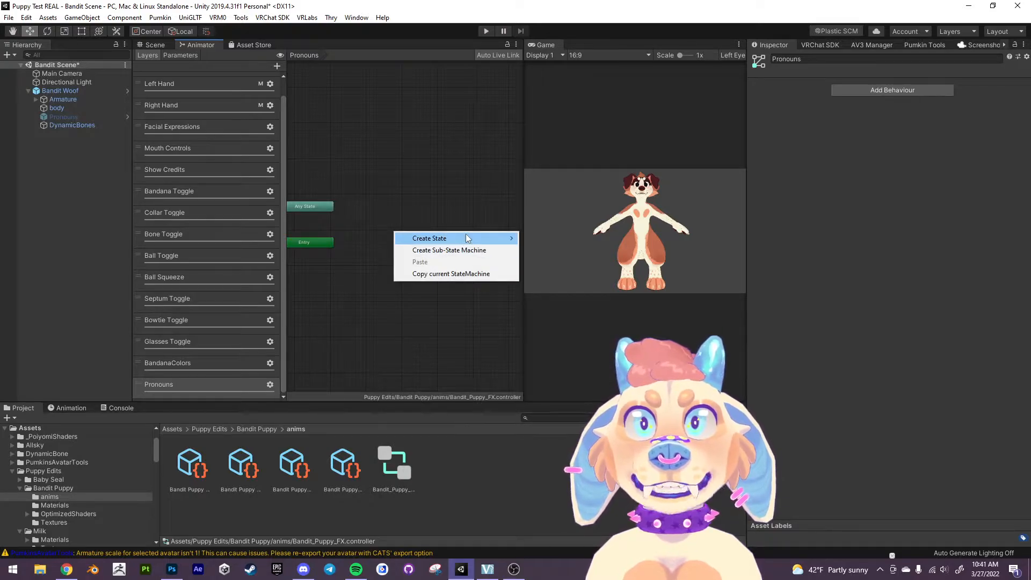
mouse_move(466, 238)
left_click(578, 237)
left_click_drag(420, 237, 392, 248)
left_click_drag(455, 319, 450, 296, "alt")
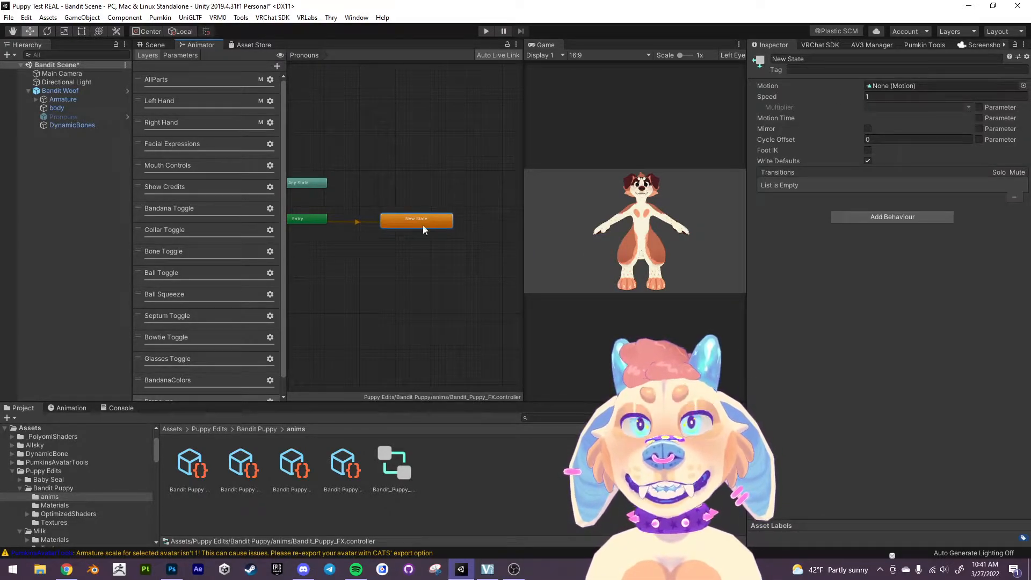
left_click(407, 302)
middle_click_drag(399, 329, 402, 322)
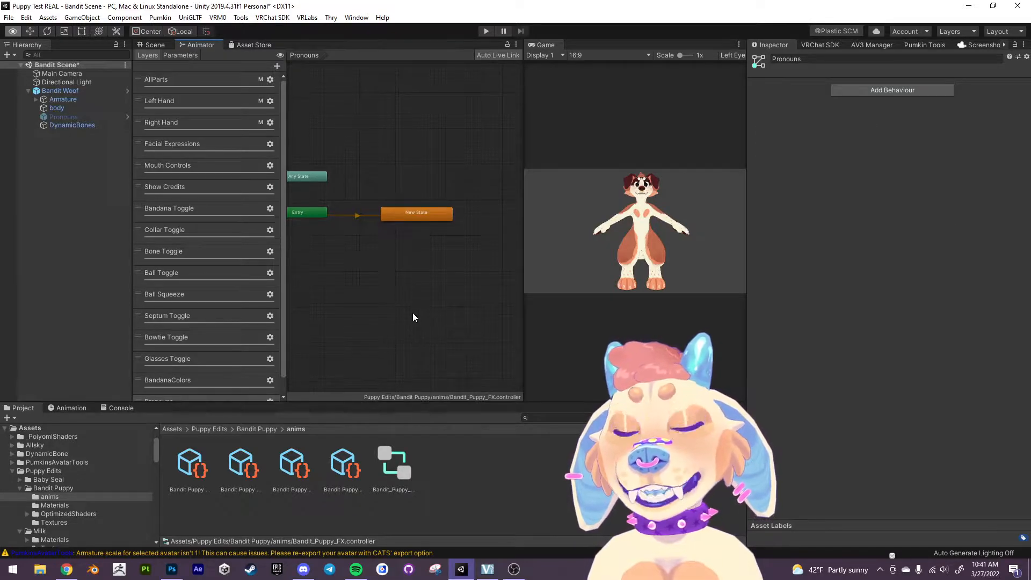
scroll(255, 330, "down", 2)
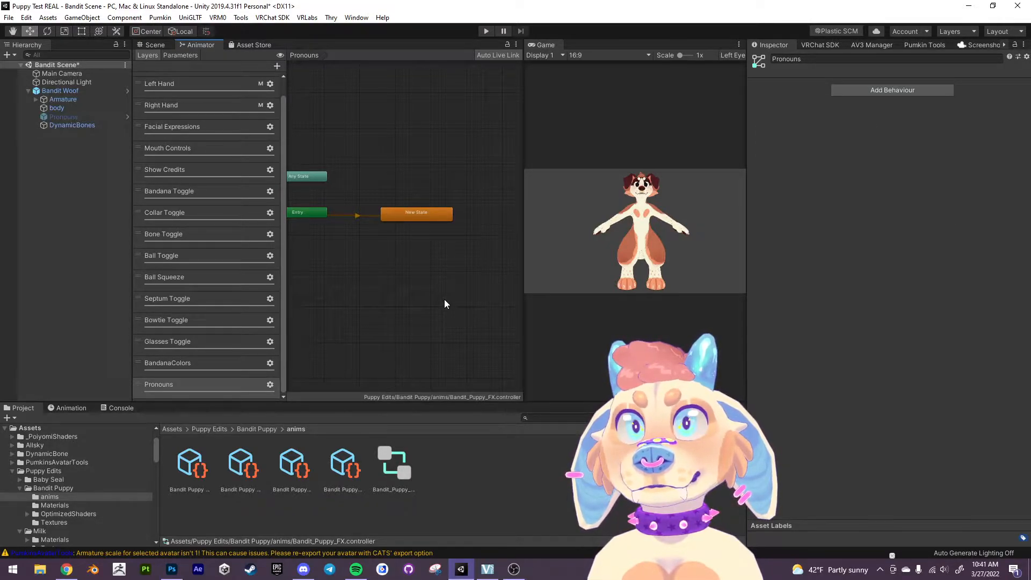
middle_click_drag(381, 276, 388, 277)
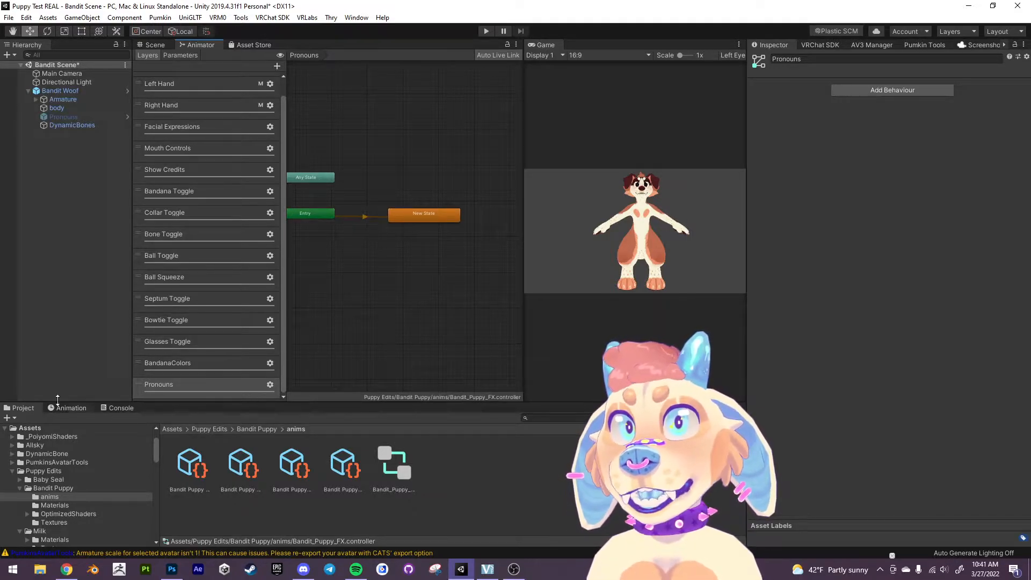
Create an animation clip named PronounsToggle for the Bandit Woof avatar in Bandit Puppy's anims folder.
left_click(72, 407)
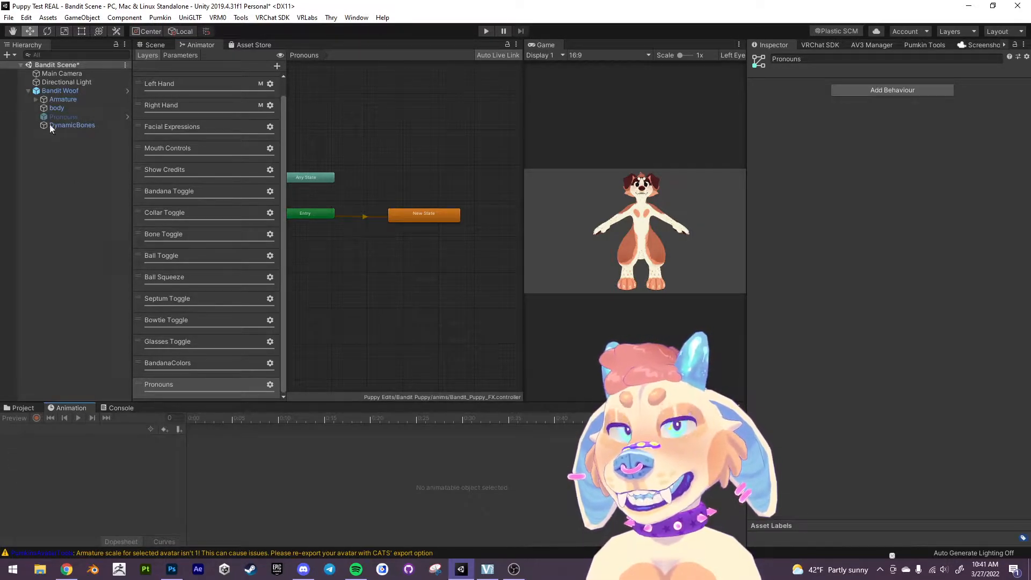
left_click(67, 90)
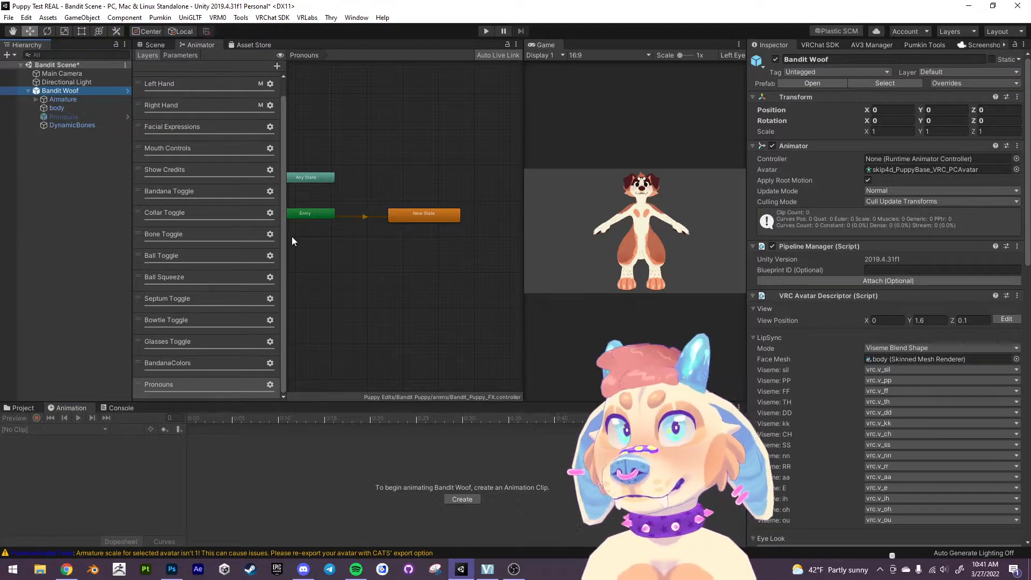
left_click(461, 499)
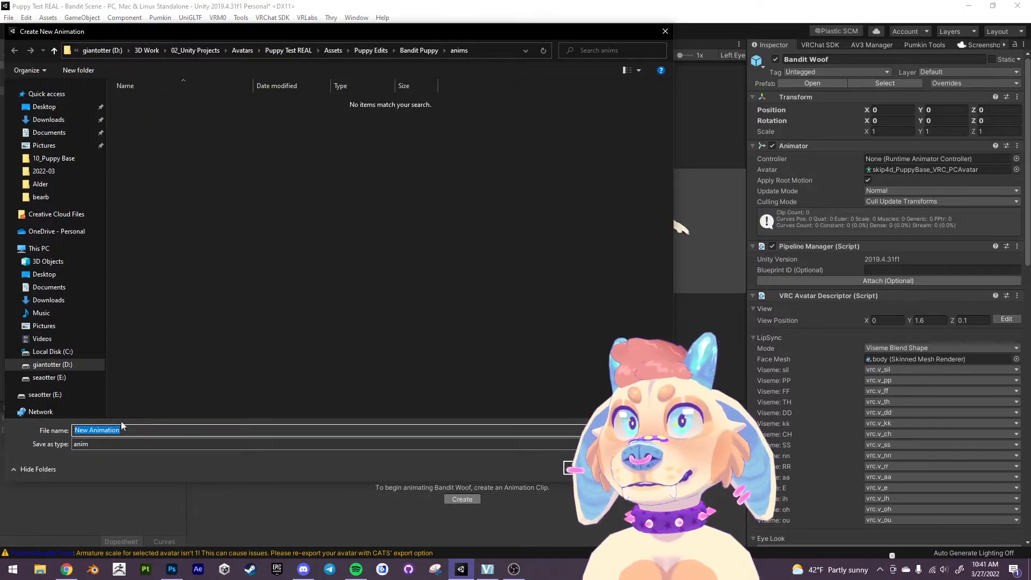
type("P")
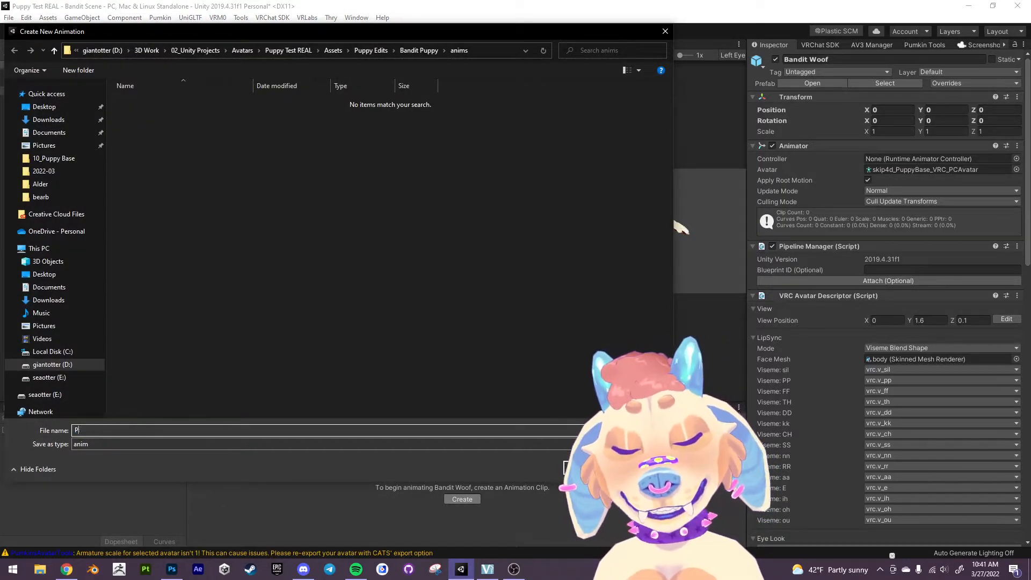
type("ronouns")
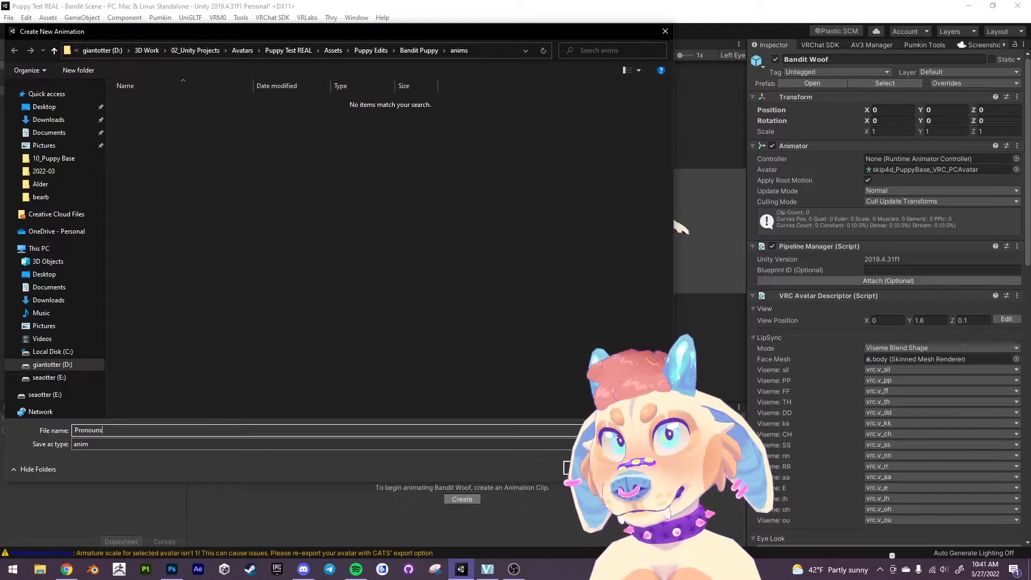
type("Toggle")
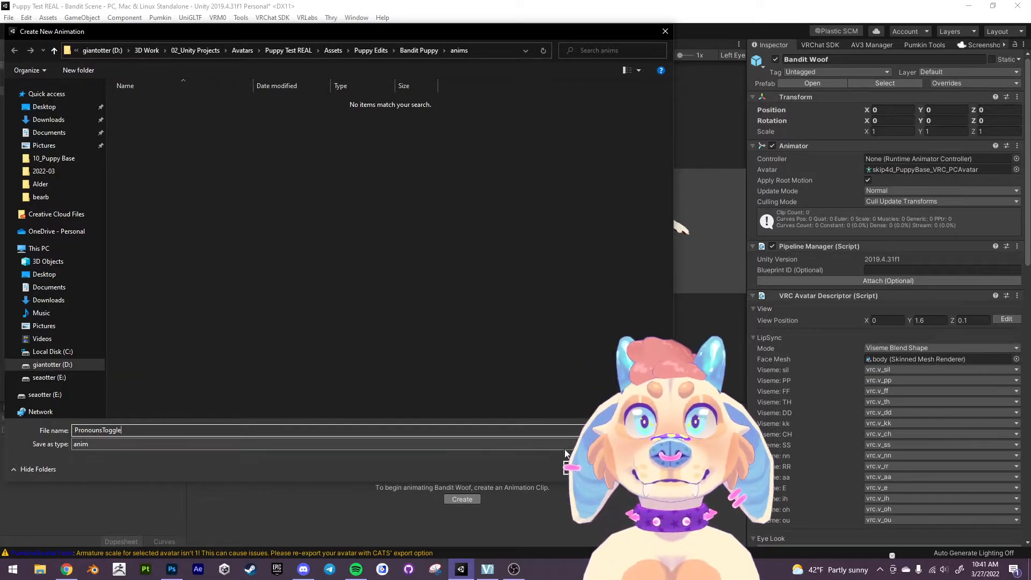
key("Return")
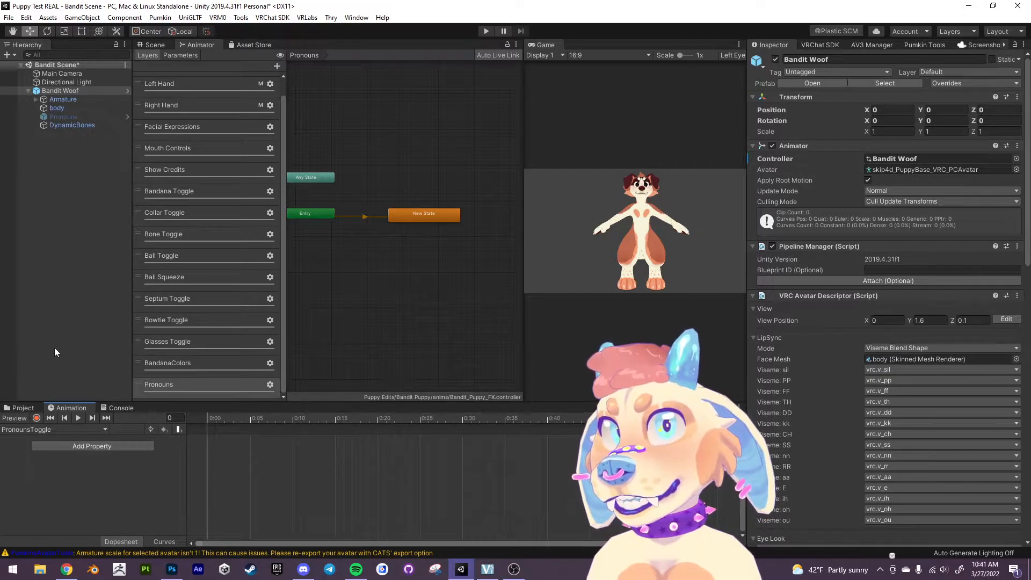
Record the Pronouns object being activated at frame 2 of the PronounsToggle animation, leaving it inactive at frame 0.
left_click(37, 418)
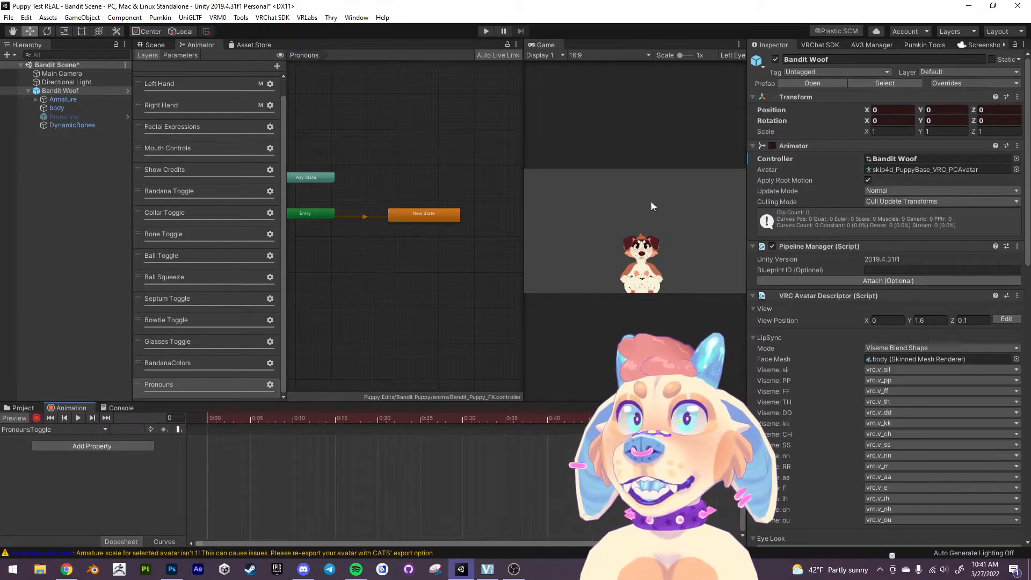
left_click(522, 146)
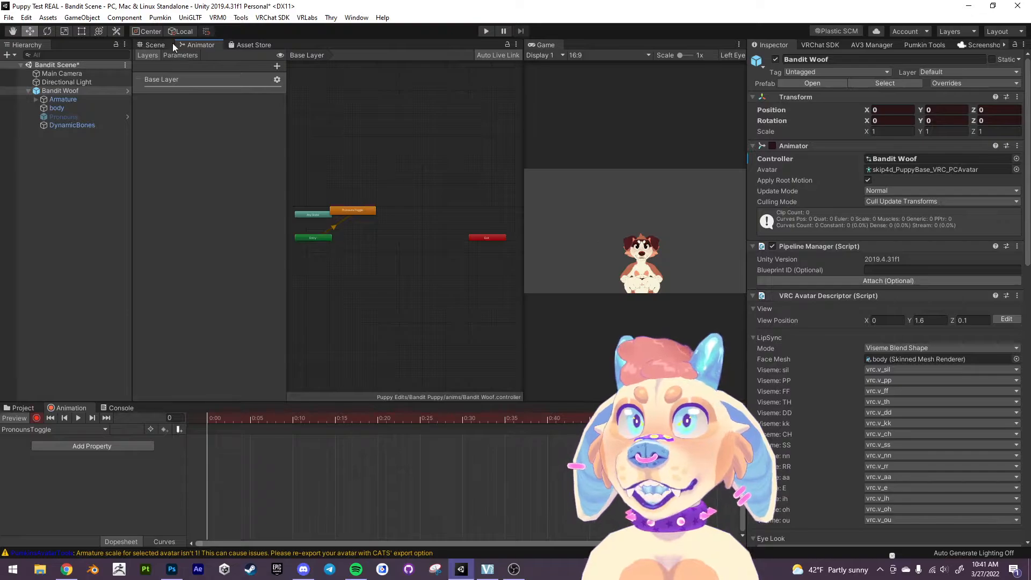
left_click(155, 45)
middle_click_drag(385, 315, 381, 248)
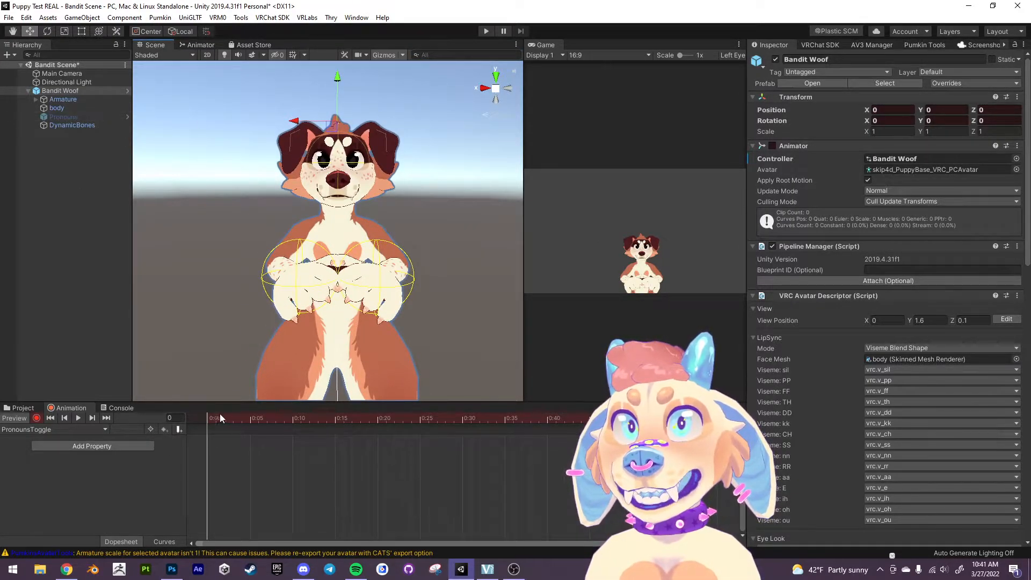
mouse_move(209, 420)
left_mouse_down()
mouse_move(259, 430)
mouse_move(208, 439)
left_mouse_up()
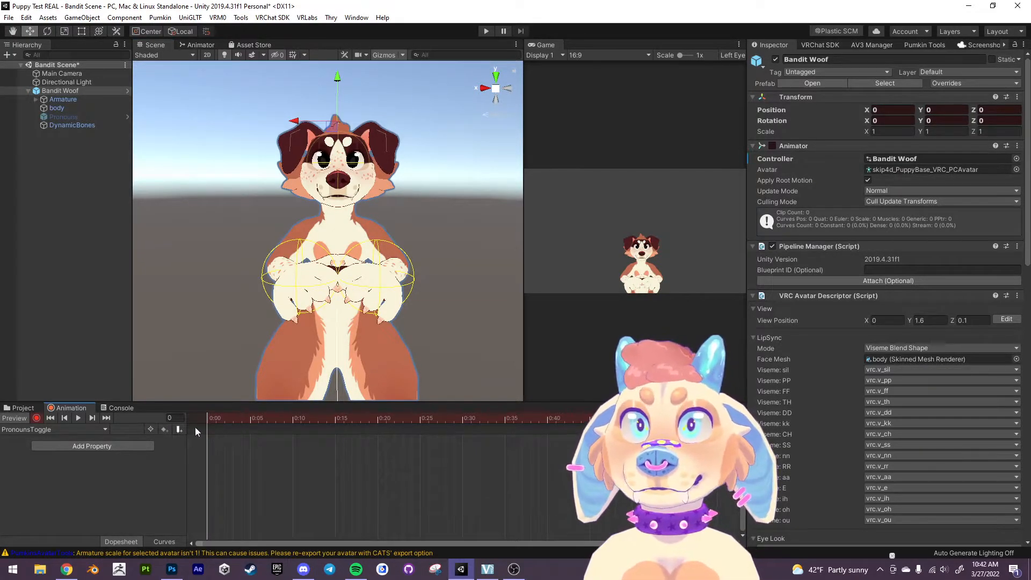
left_click(73, 119)
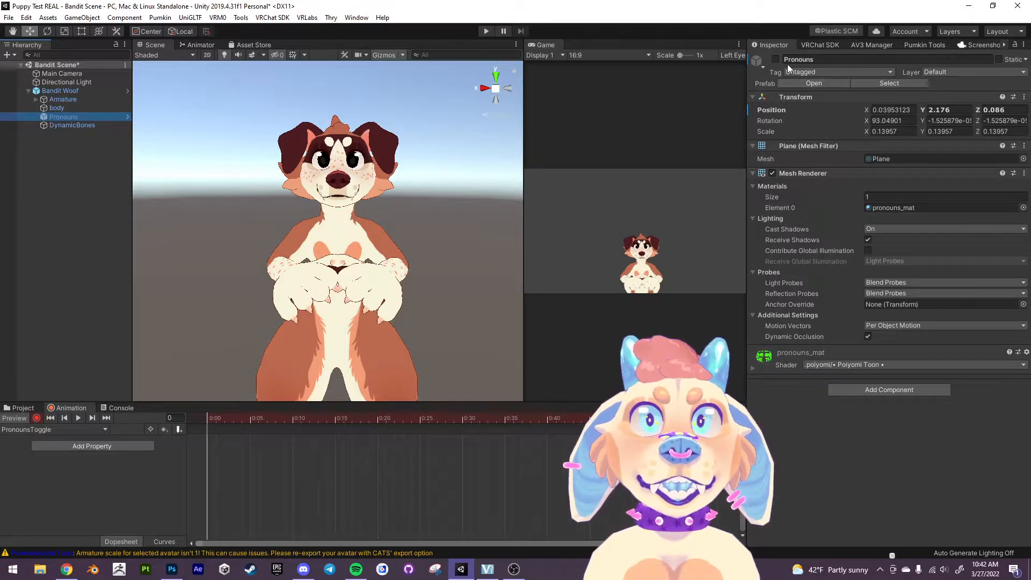
left_click(852, 59)
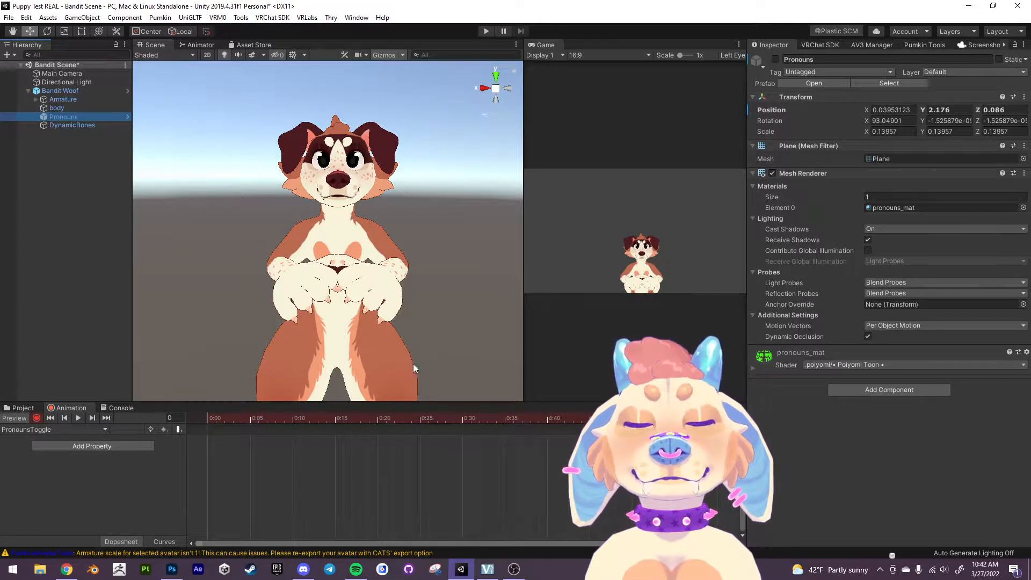
left_click_drag(211, 420, 222, 421)
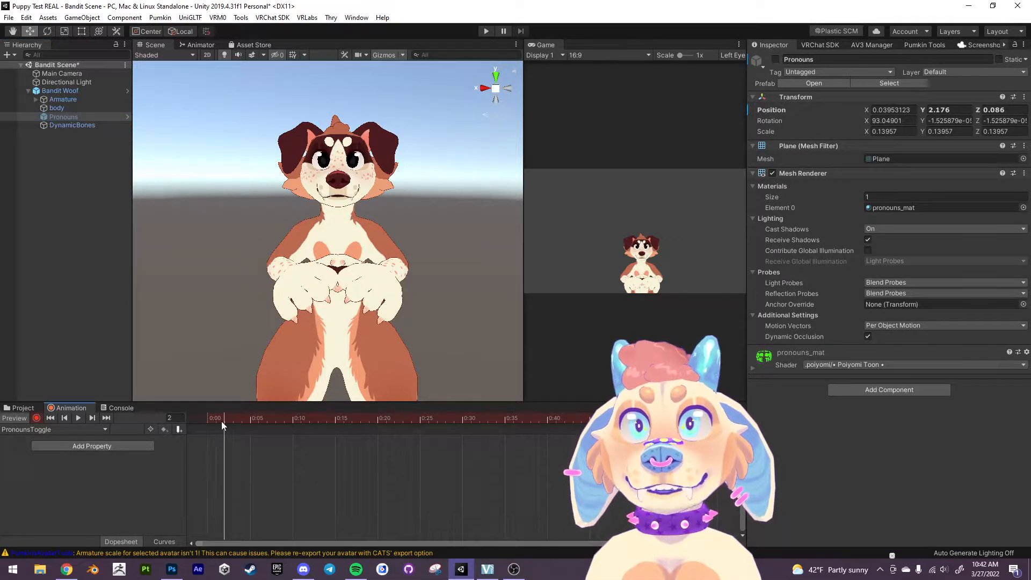
left_click(775, 59)
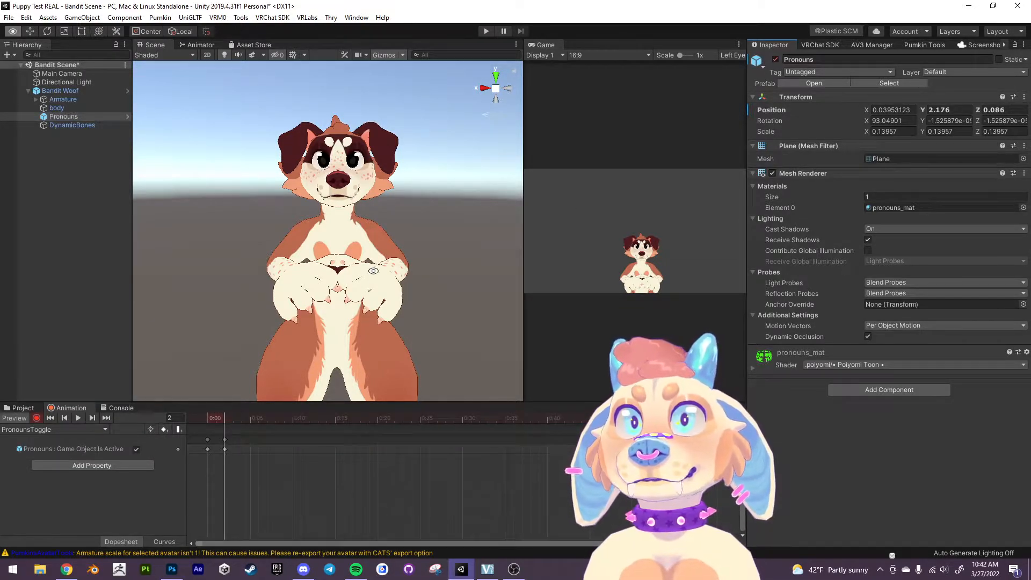
Examine the Pronouns text above the avatar while scrubbing the PronounsToggle animation between frames 0 and 2.
left_click_drag(408, 323, 366, 330, "alt")
middle_click_drag(380, 301, 375, 341)
scroll(375, 357, "down", 2)
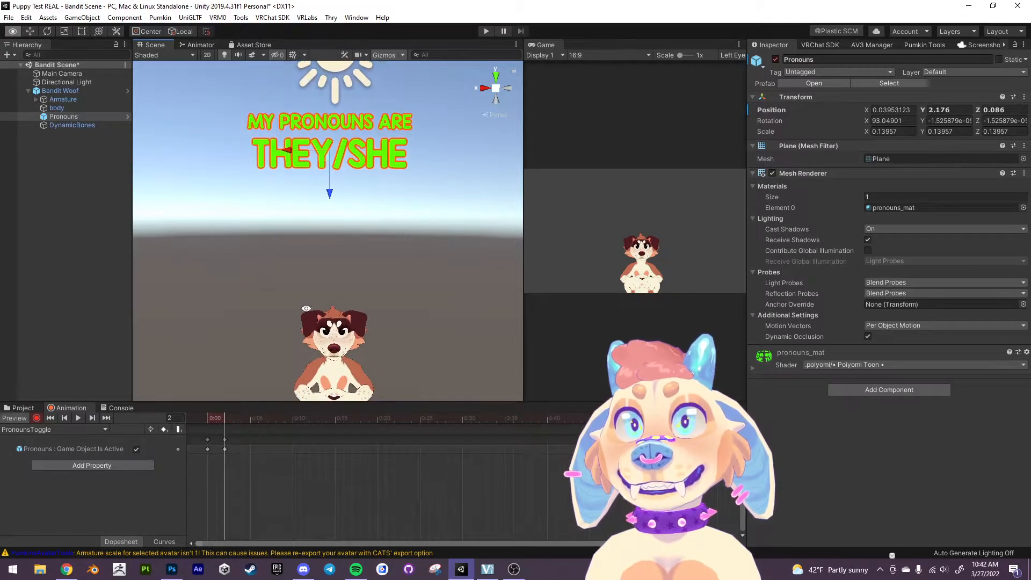
left_click_drag(375, 342, 319, 390, "alt")
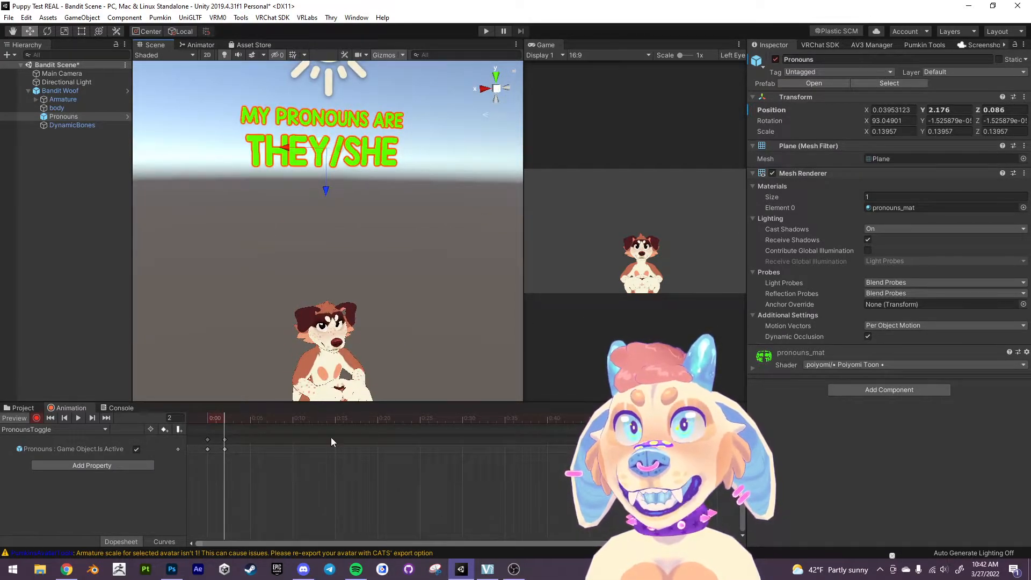
left_click_drag(221, 419, 201, 421)
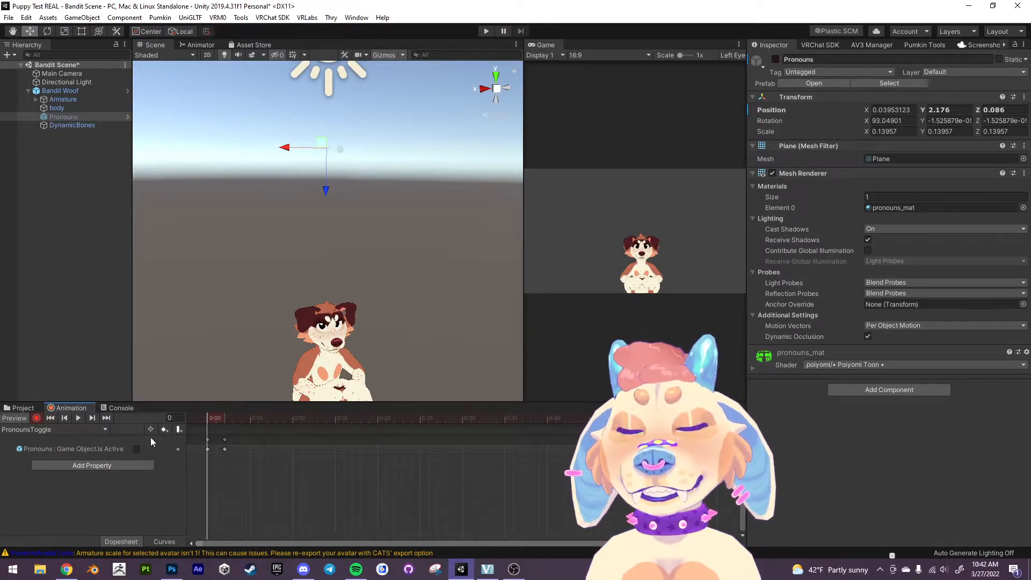
left_click_drag(212, 420, 227, 420)
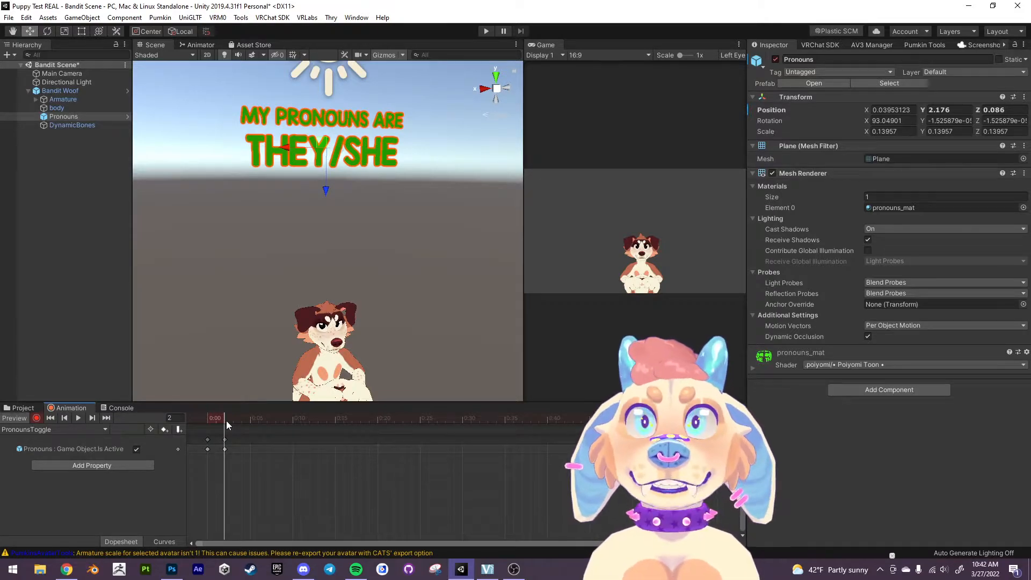
left_click_drag(226, 420, 204, 428)
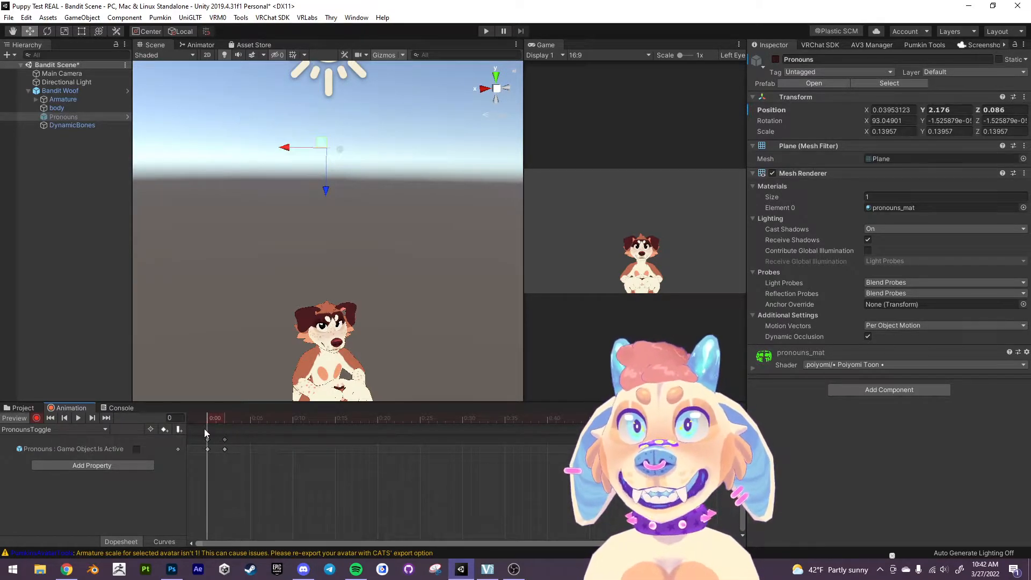
left_click_drag(403, 286, 359, 320, "alt")
middle_click_drag(378, 354, 369, 286)
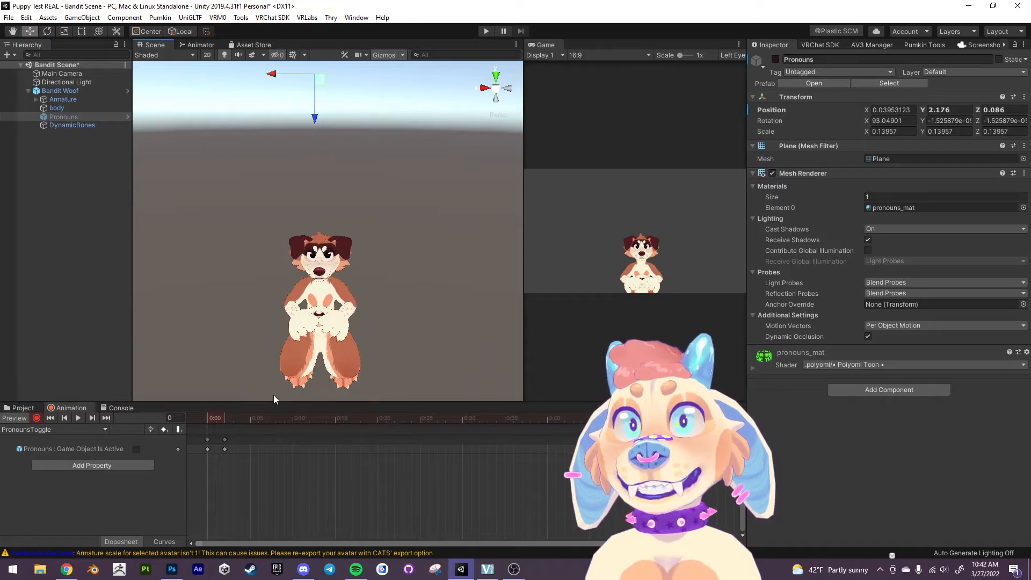
left_click_drag(293, 207, 195, 424, "alt")
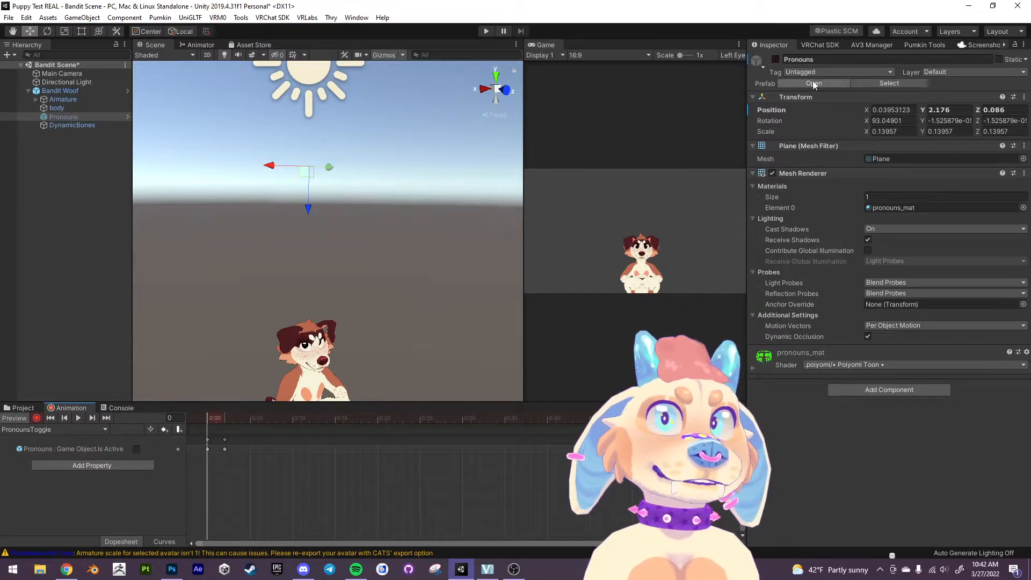
Switch the Pronouns object's active state on and back off at frame 0, and scrub the animation to check both keyframes.
left_click(775, 60)
left_click(776, 59)
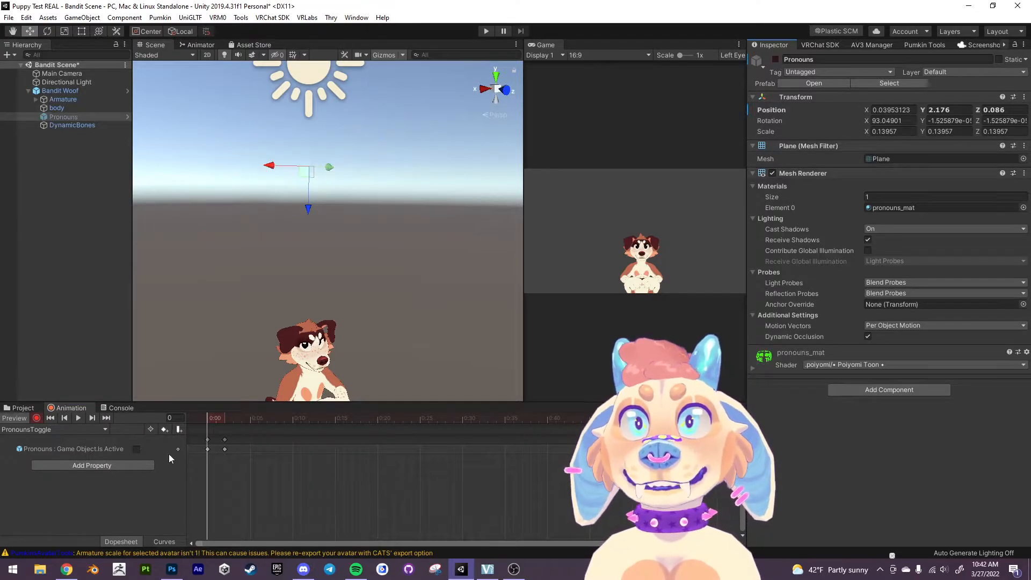
left_click(137, 451)
left_click(137, 452)
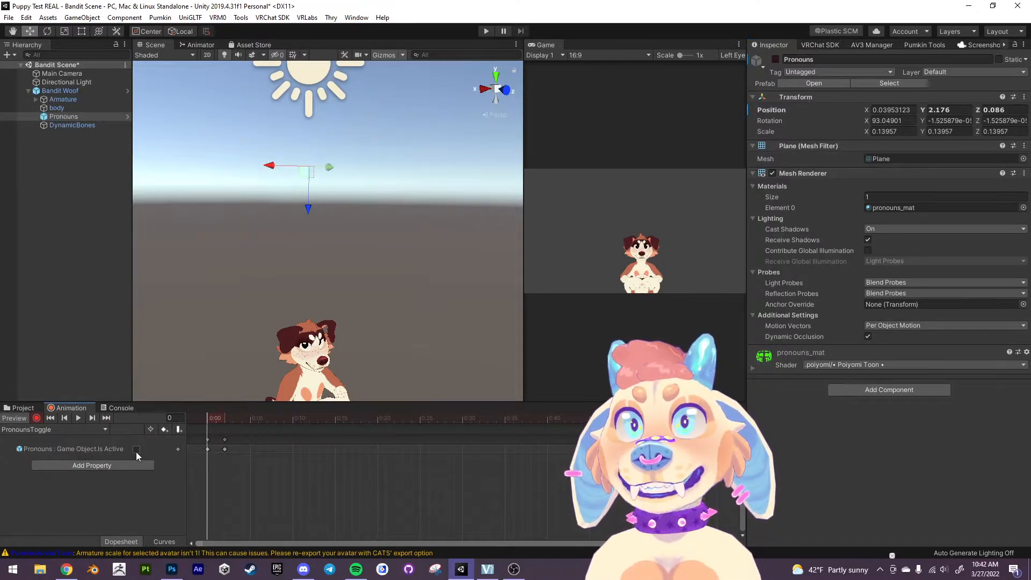
left_click(225, 418)
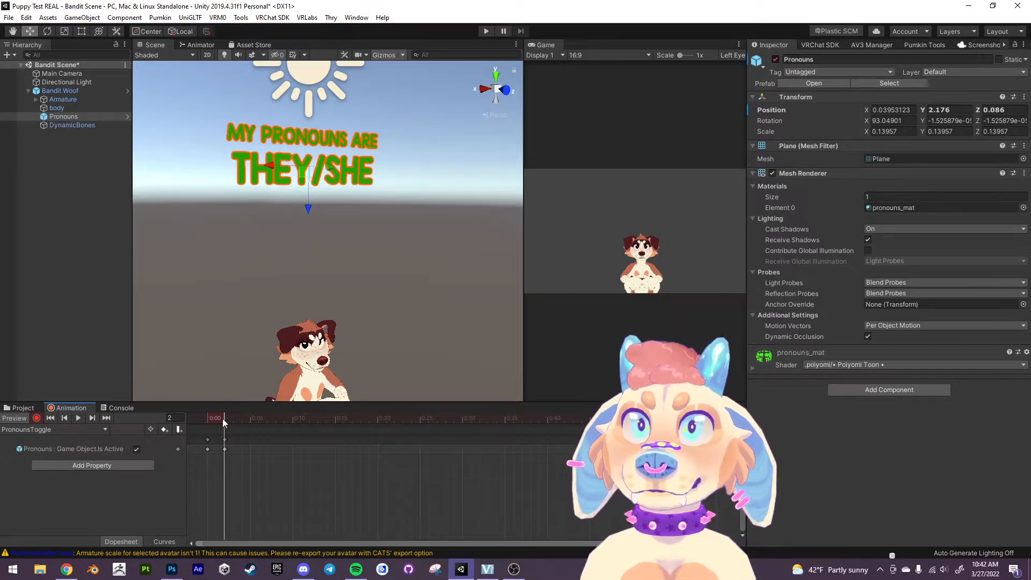
mouse_move(223, 418)
left_mouse_down()
mouse_move(209, 422)
mouse_move(234, 421)
mouse_move(212, 427)
left_mouse_up()
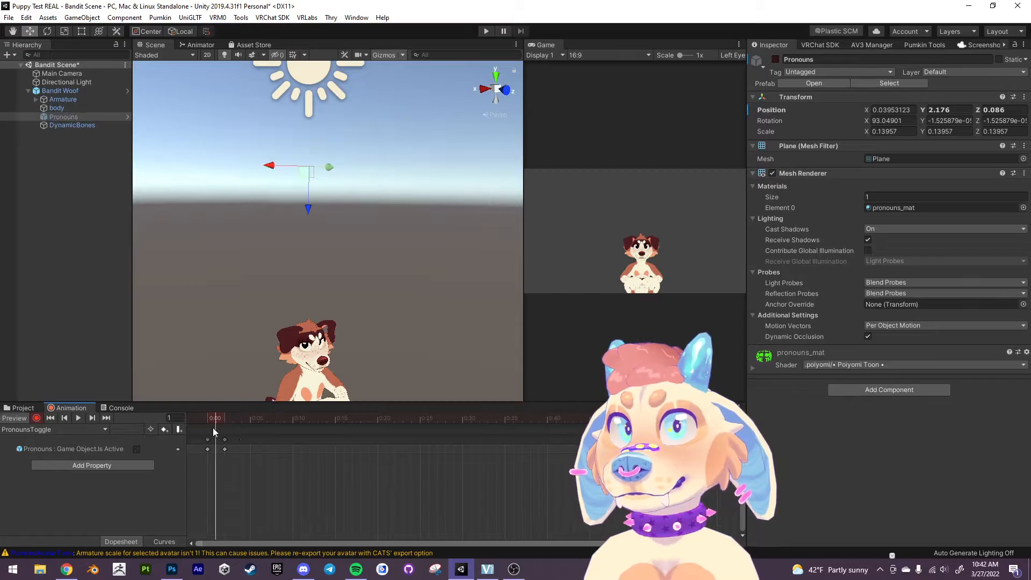
Stop recording and disable Loop Time on the PronounsToggle clip in Bandit Puppy's anims folder.
left_click(38, 418)
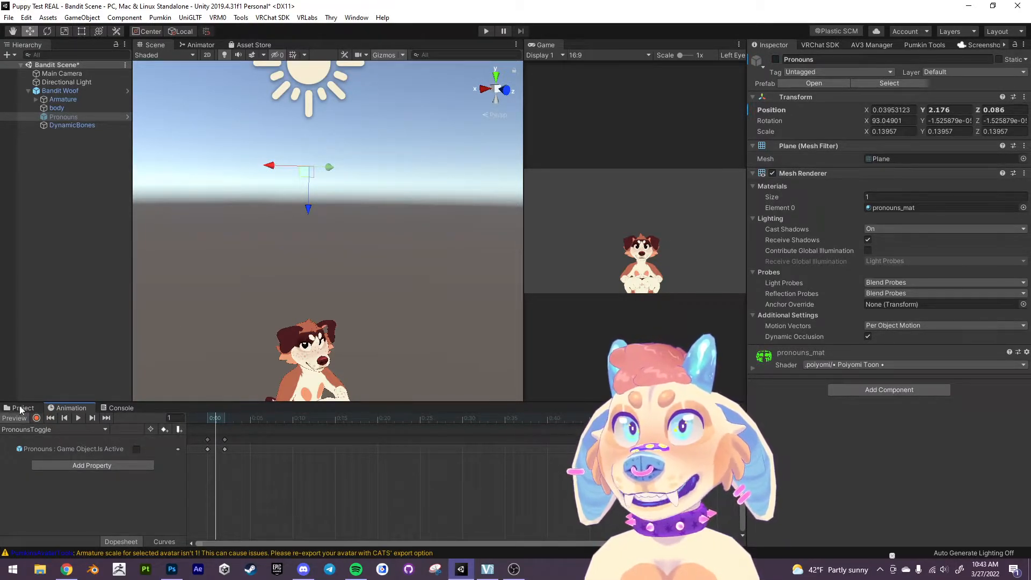
left_click(23, 410)
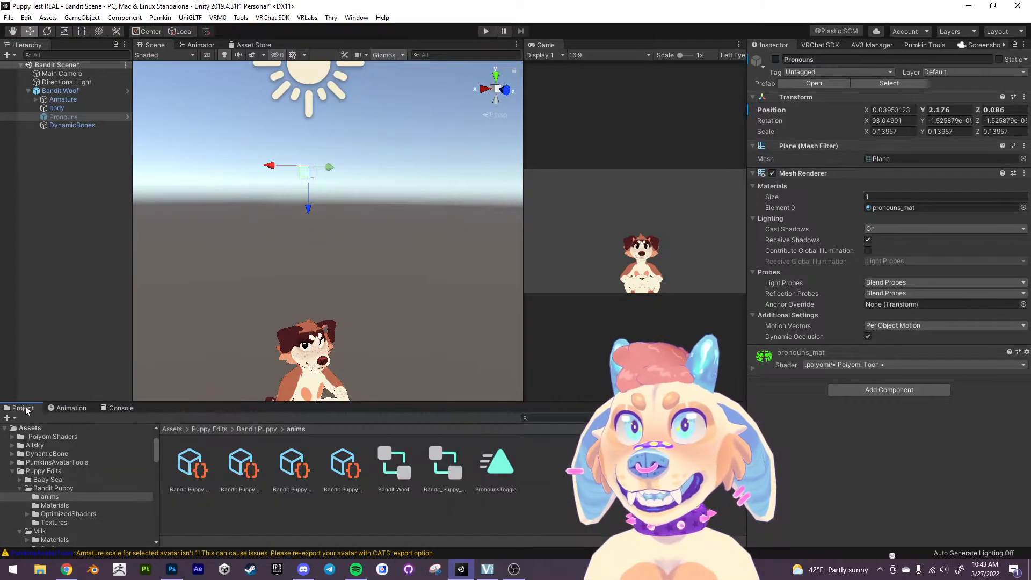
left_click(502, 463)
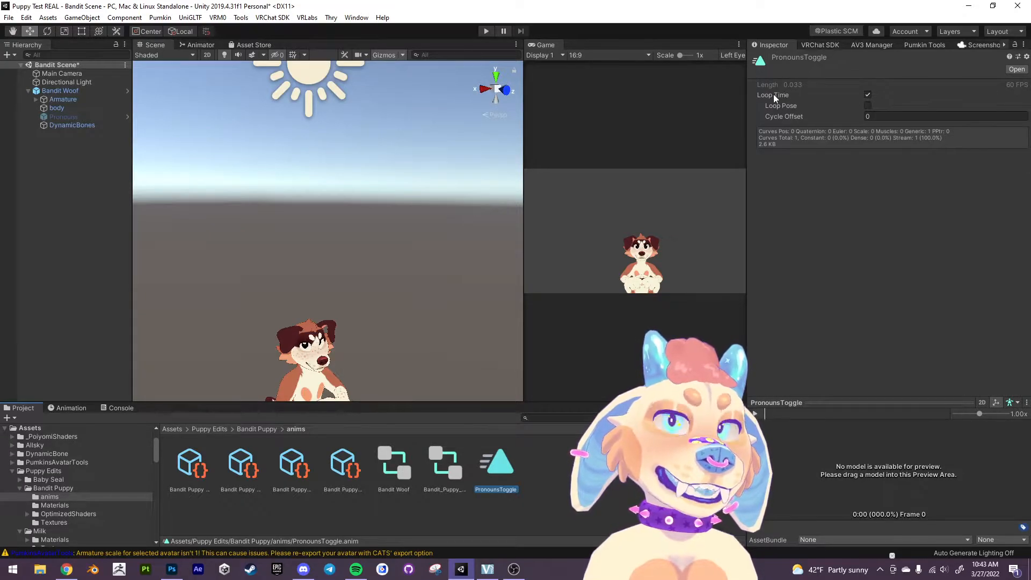
left_click(868, 95)
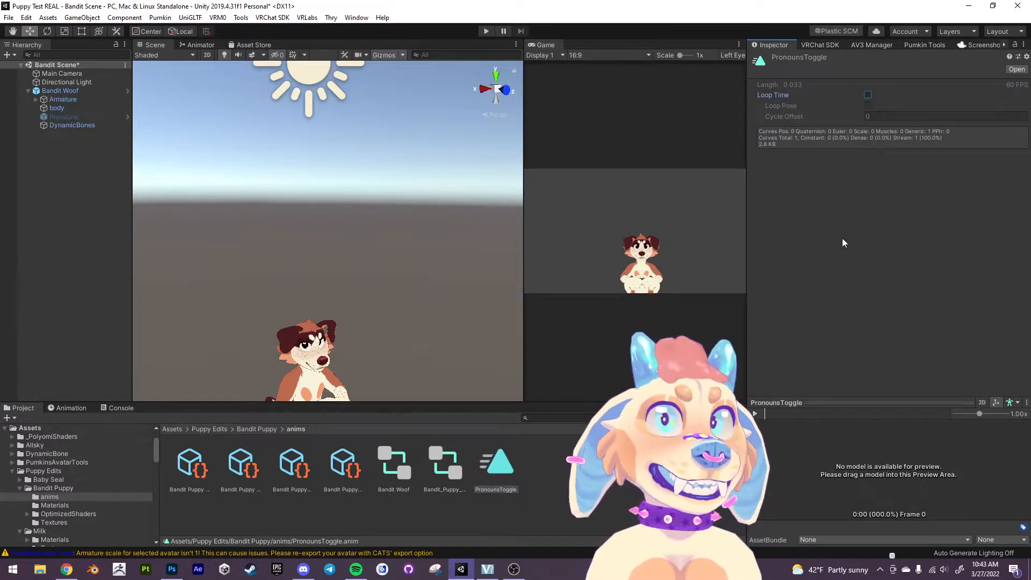
Review the avatar and the controllers, animation clip, menus and parameters stored in the anims folder.
left_click_drag(419, 290, 376, 309, "alt")
middle_click_drag(379, 327, 412, 268)
scroll(413, 271, "up", 3)
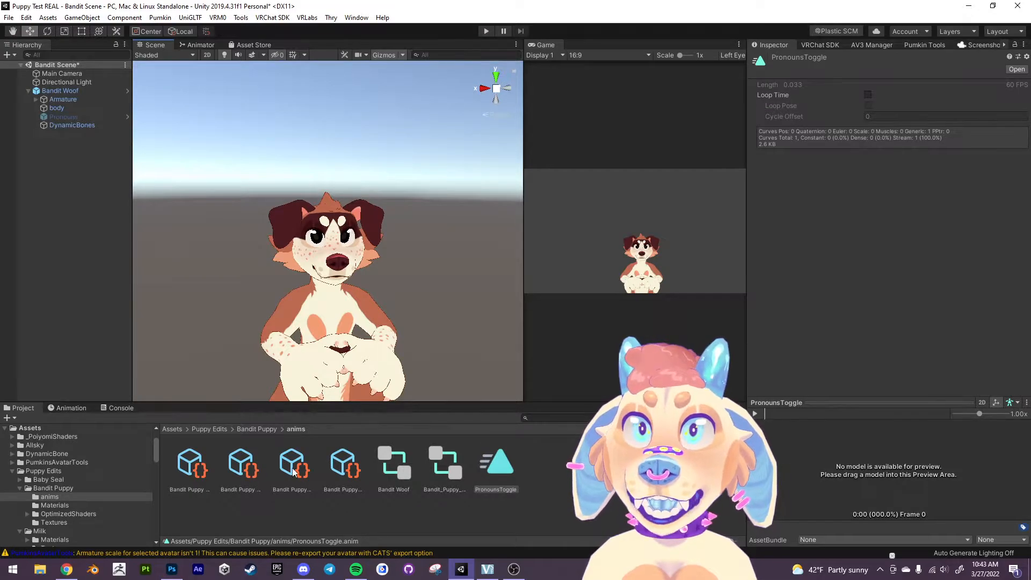
left_click(402, 468)
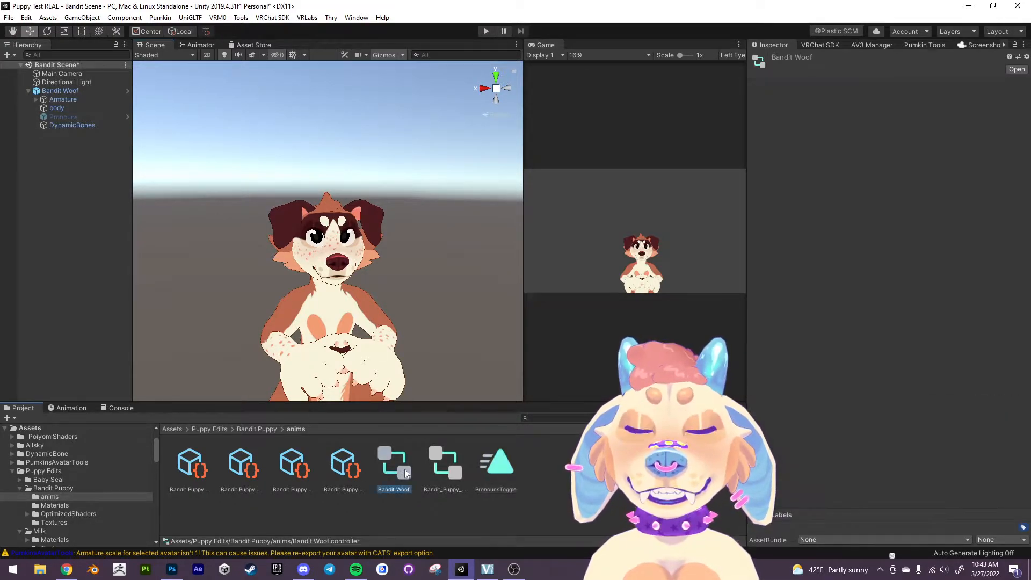
left_click(450, 468)
left_click(490, 473)
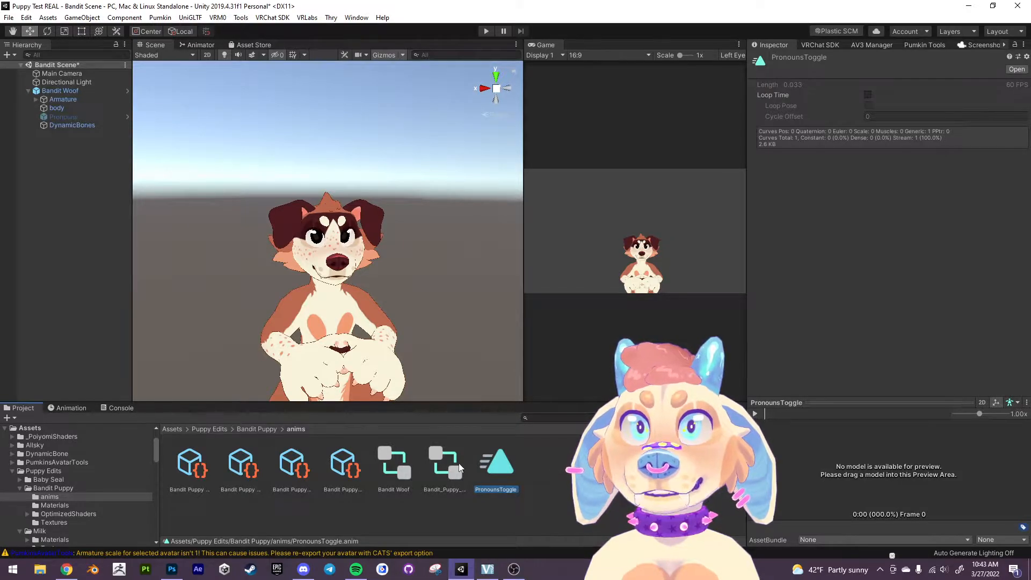
left_click(394, 465)
left_click(344, 465)
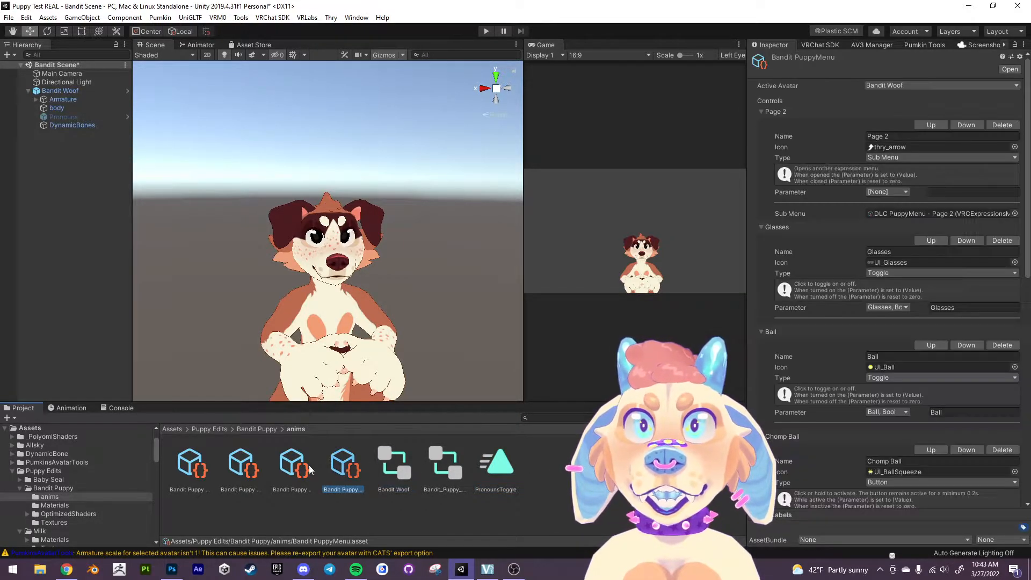
left_click(296, 467)
key("Left")
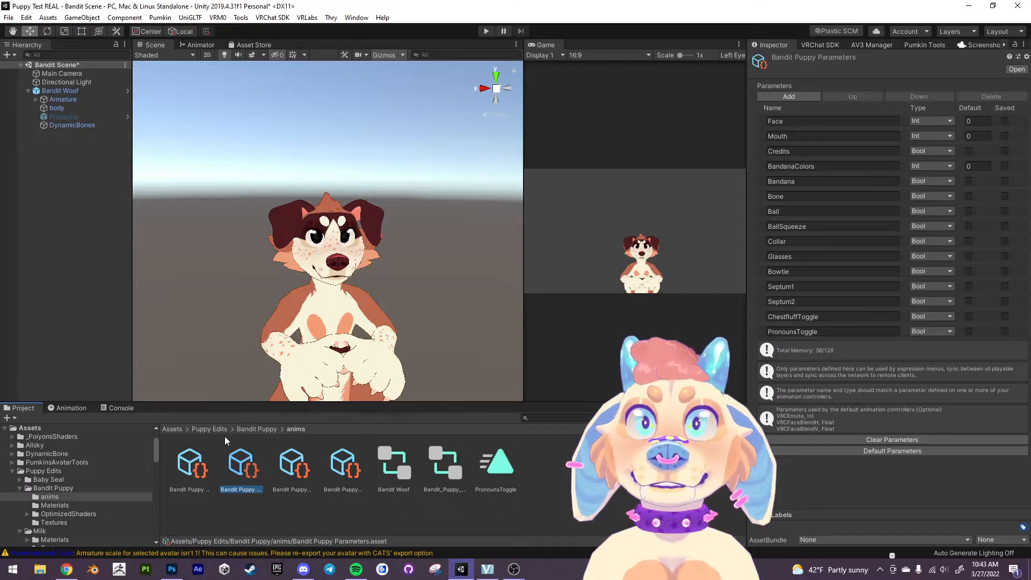
key("Left")
Add the PronounsToggle clip as a state below New State in the Pronouns layer of Bandit_Puppy_FX.
left_click(445, 464)
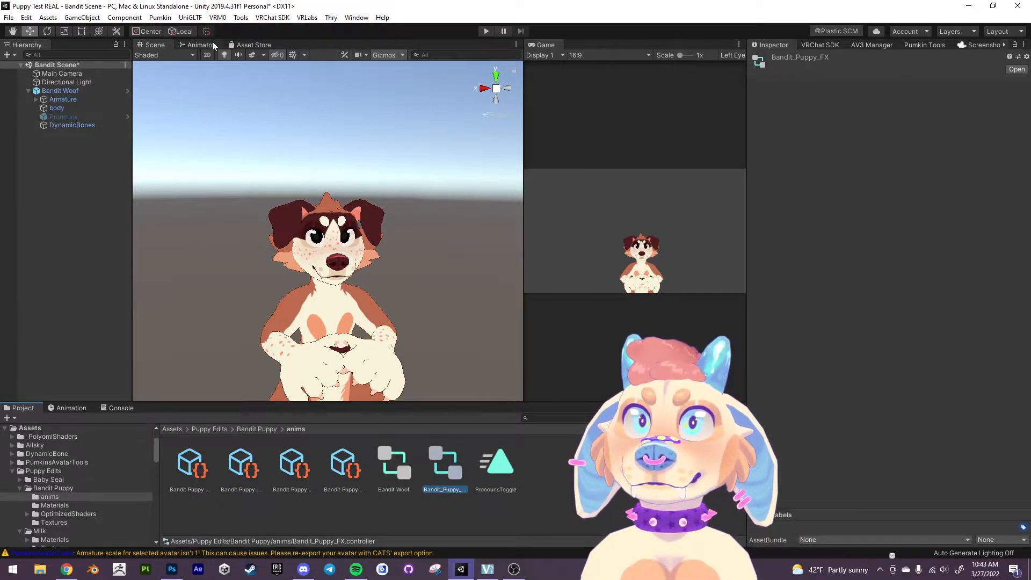
left_click(209, 43)
scroll(221, 331, "down", 1)
left_click(224, 384)
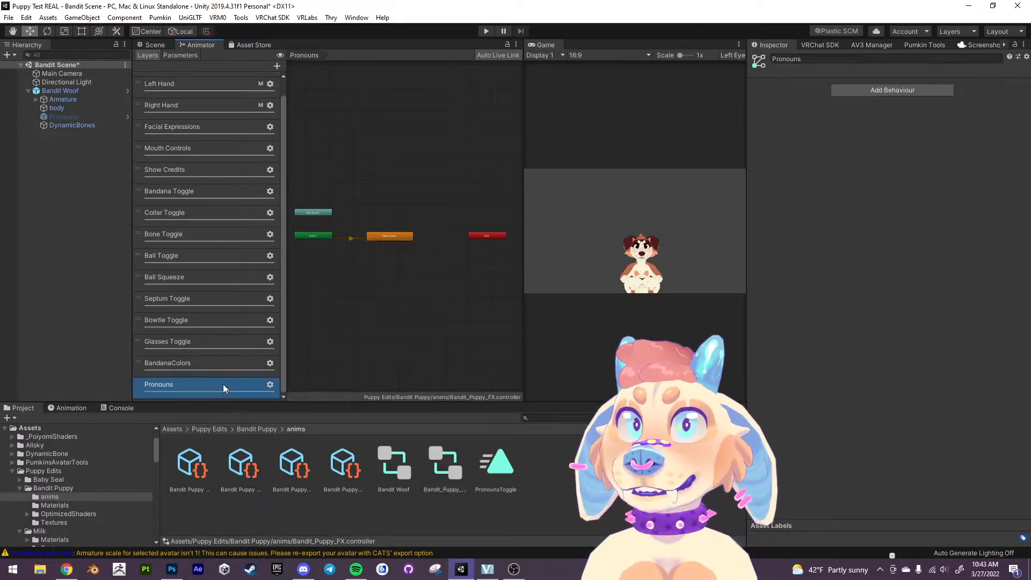
scroll(411, 259, "up", 5)
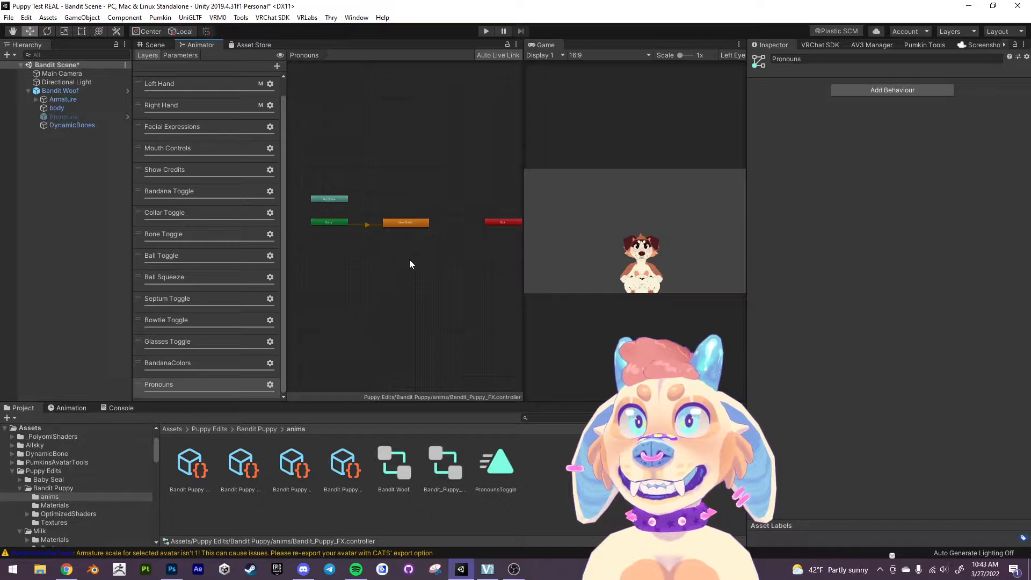
left_click(433, 220)
left_click_drag(435, 217, 431, 225)
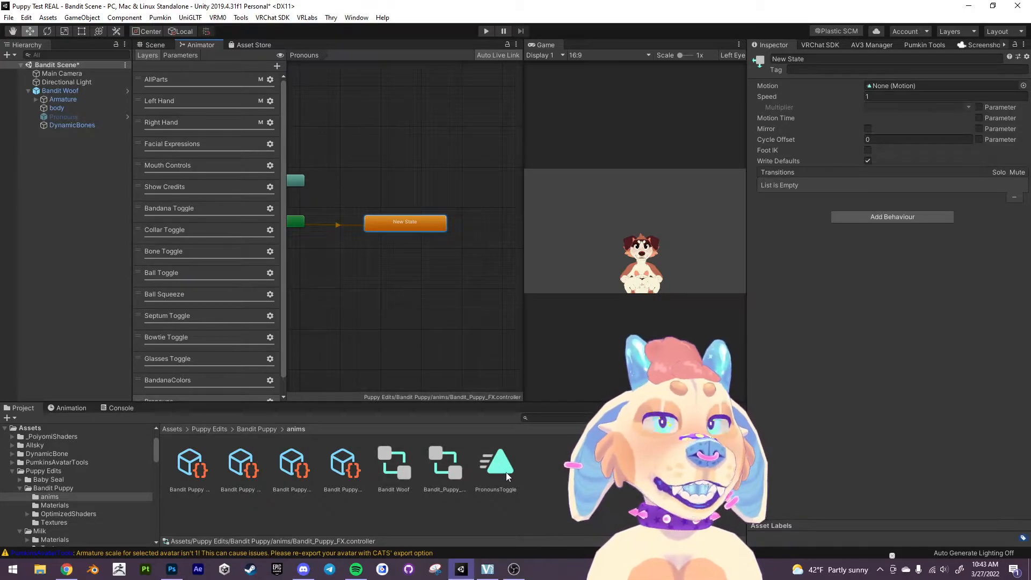
left_click_drag(506, 472, 430, 273)
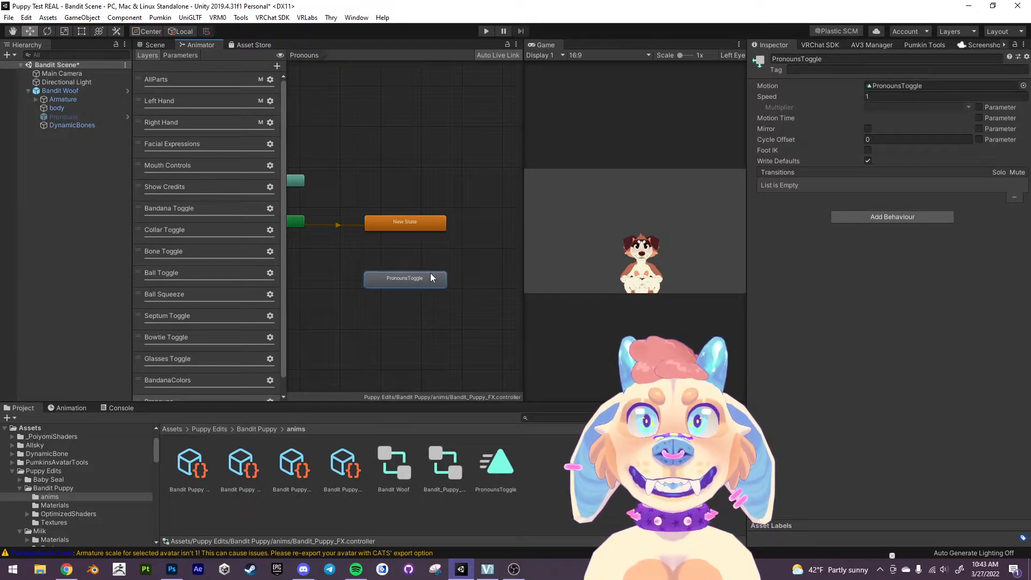
Make transitions in both directions between New State and PronounsToggle in the Pronouns layer.
right_click(405, 227)
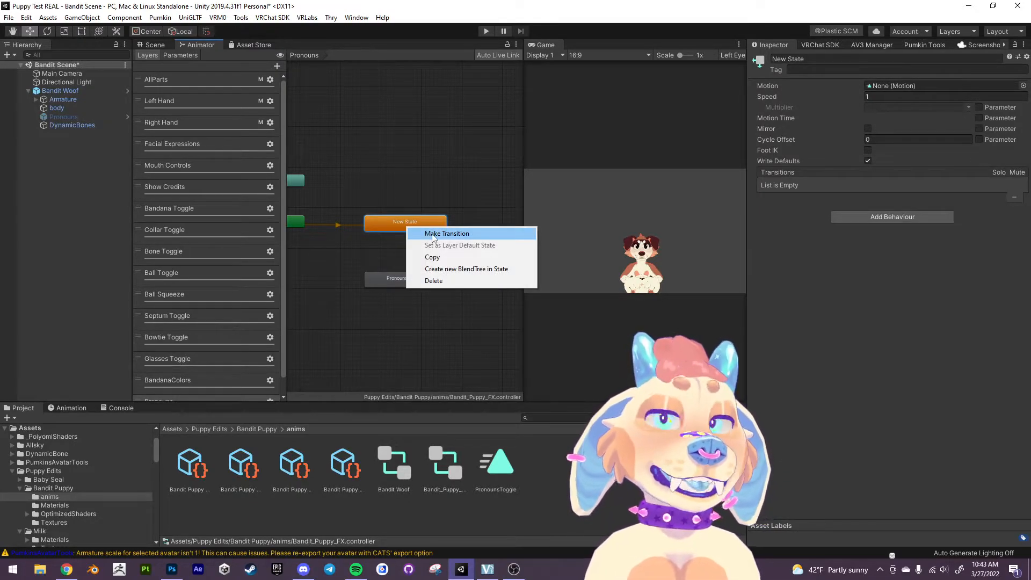
left_click(433, 234)
left_click(403, 281)
right_click(423, 279)
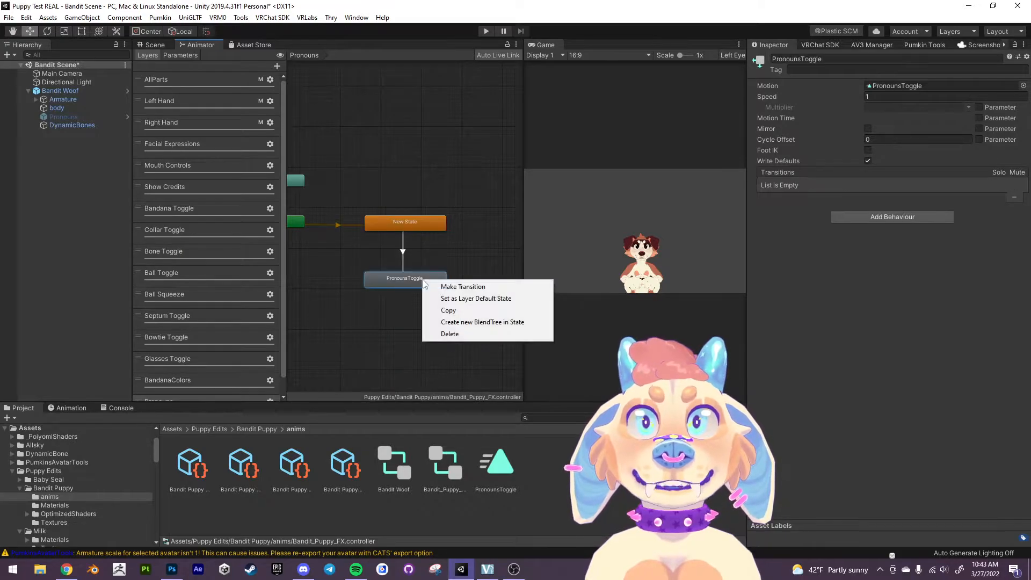
left_click(449, 287)
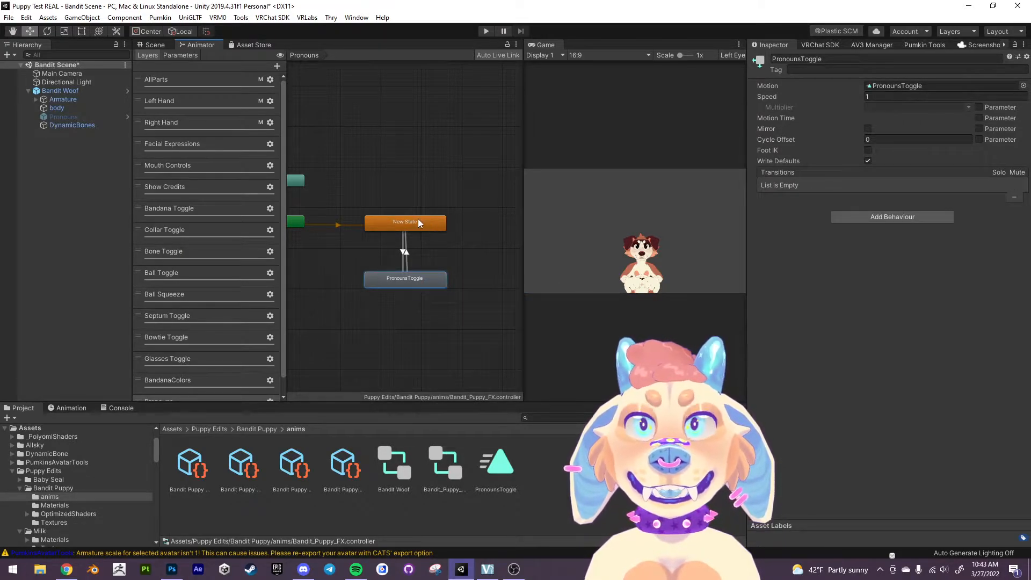
left_click(417, 220)
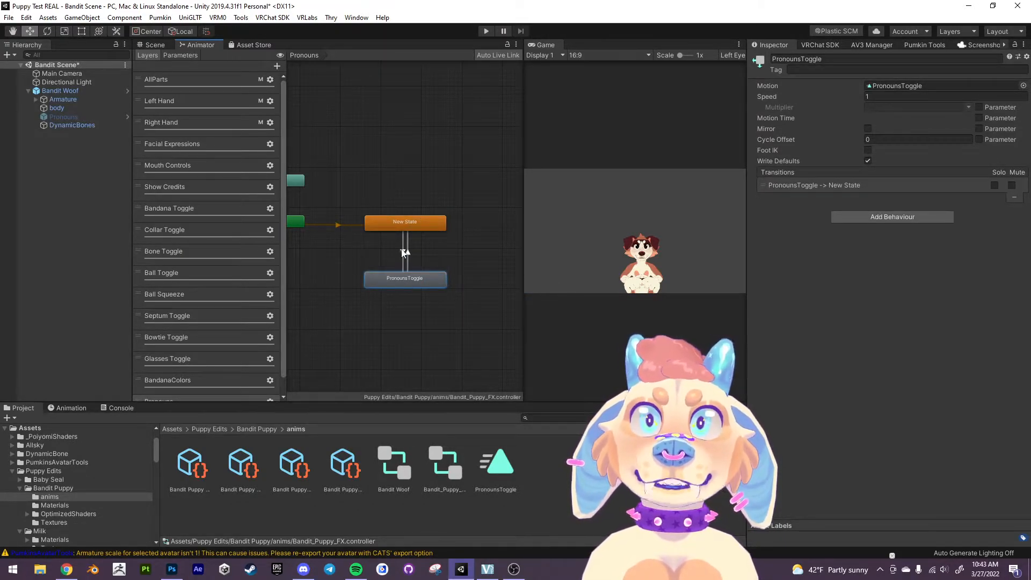
Add a condition to the New State to PronounsToggle transition requiring the PronounsToggle parameter to be true.
left_click(403, 253)
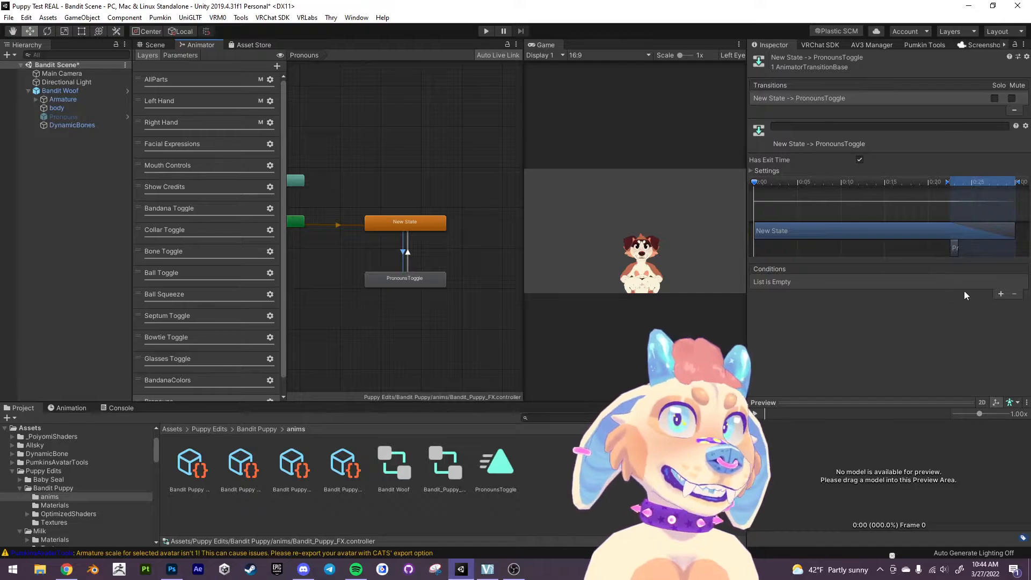
left_click(1001, 294)
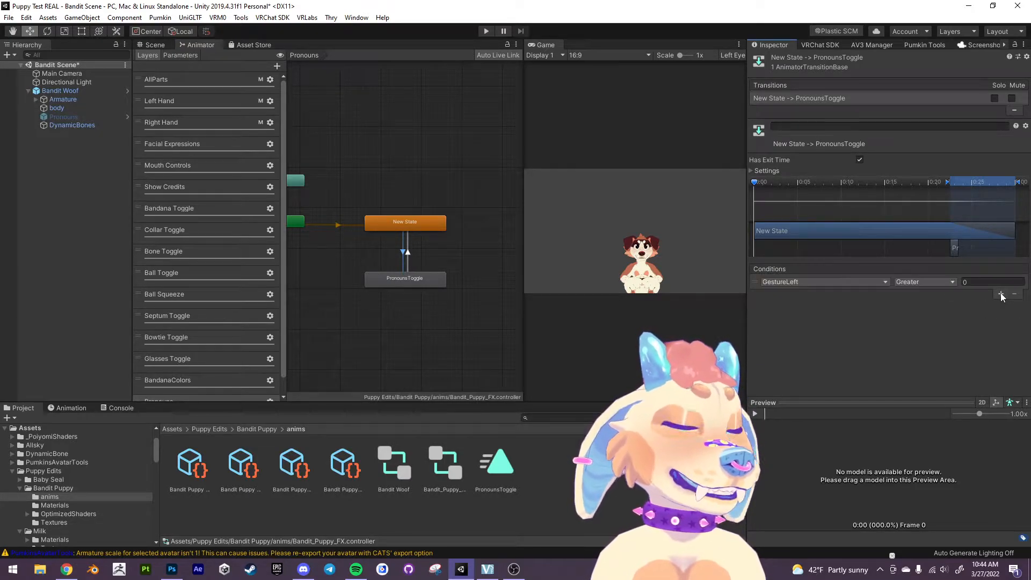
left_click(820, 282)
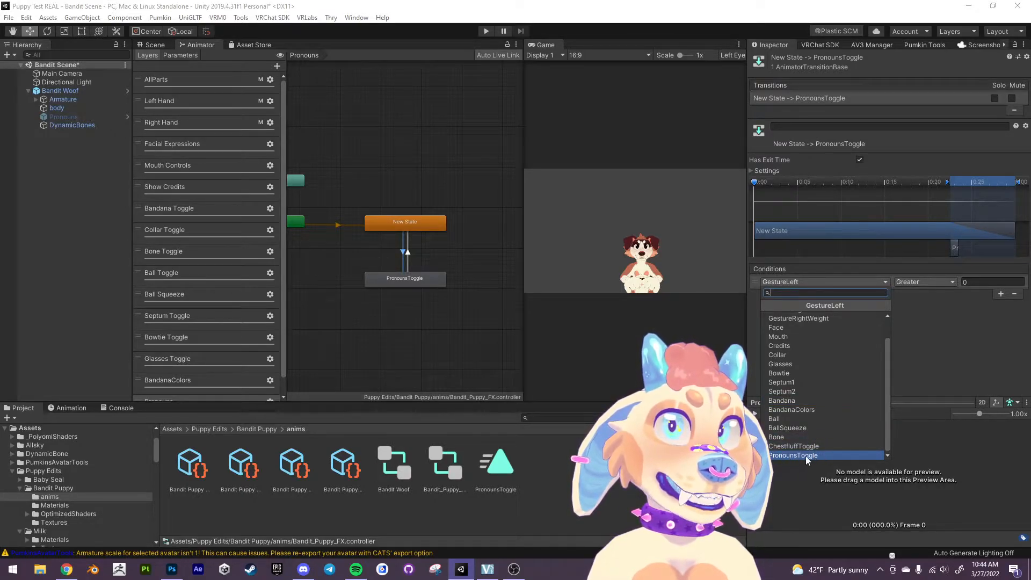
left_click(805, 455)
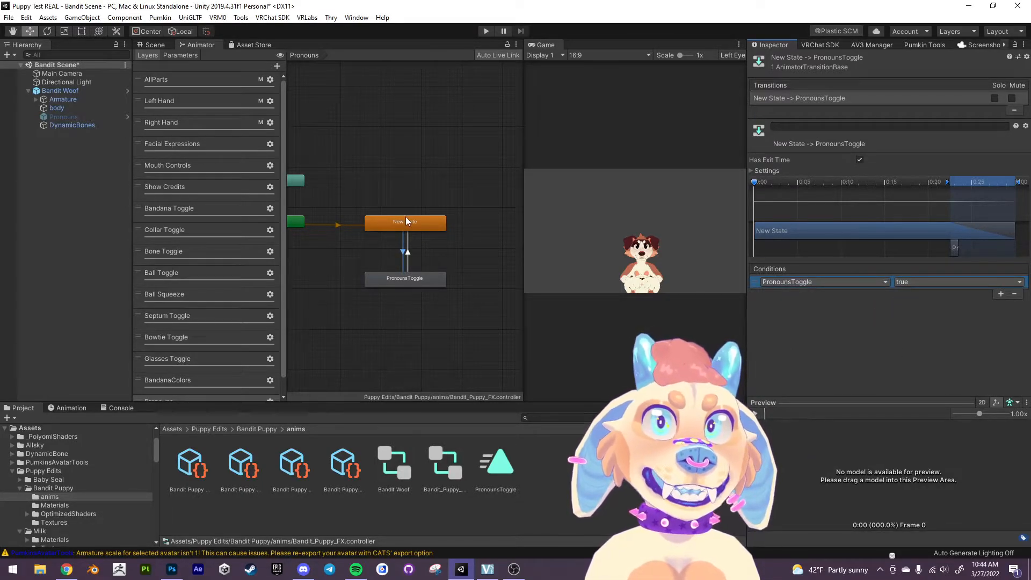
Add a condition to the PronounsToggle to New State transition requiring the PronounsToggle parameter to be false.
scroll(391, 233, "up", 3)
left_click_drag(405, 272, 389, 285, "alt")
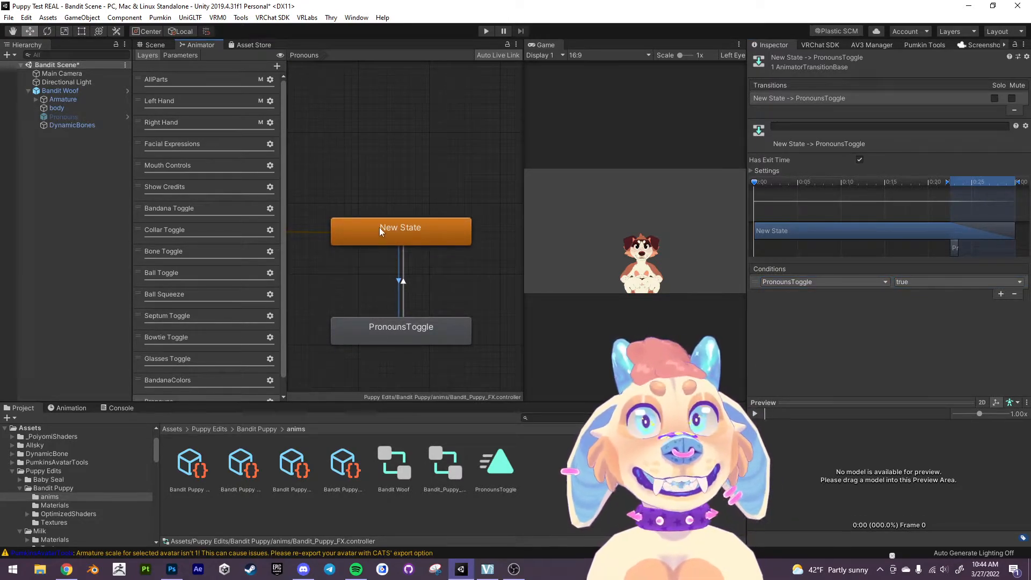
left_click(401, 282)
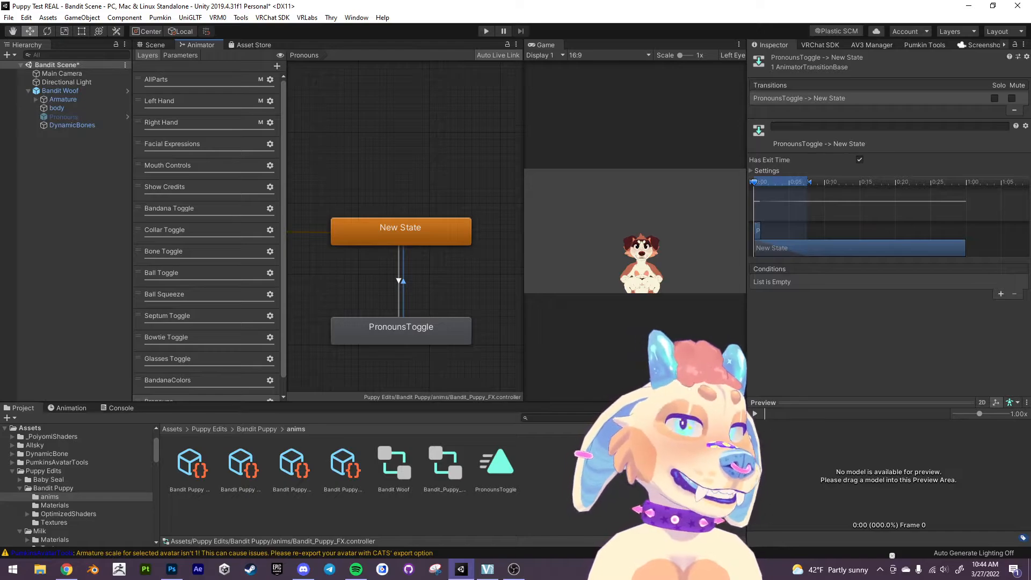
left_click(999, 295)
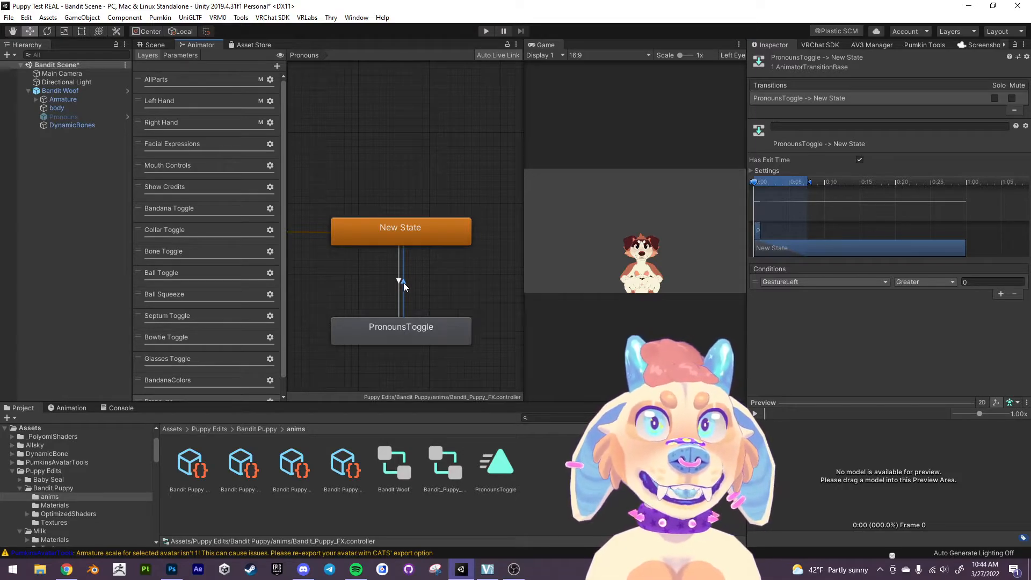
left_click(850, 281)
left_click(853, 283)
scroll(860, 365, "down", 5)
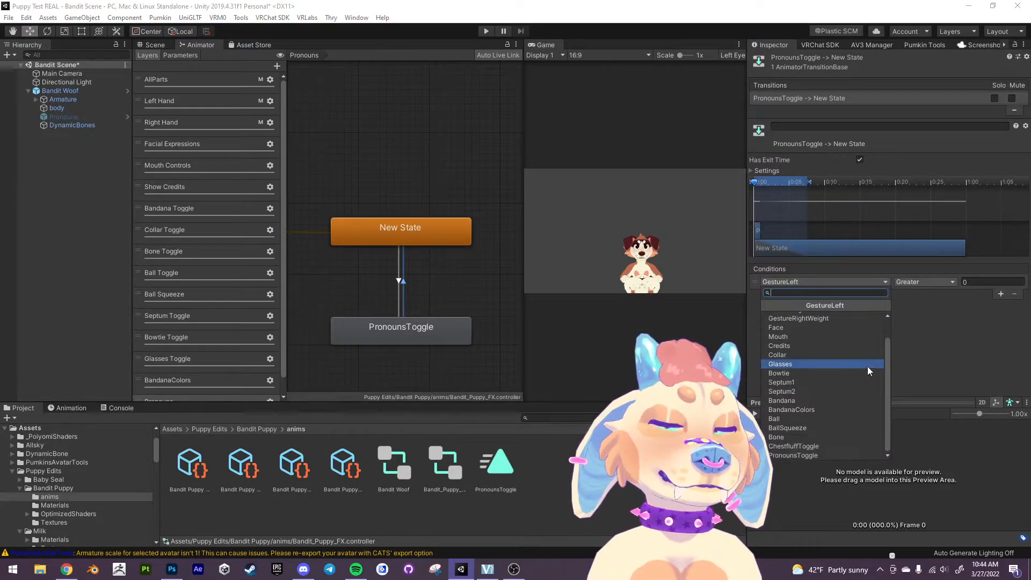
left_click(810, 456)
left_click(937, 281)
left_click(933, 310)
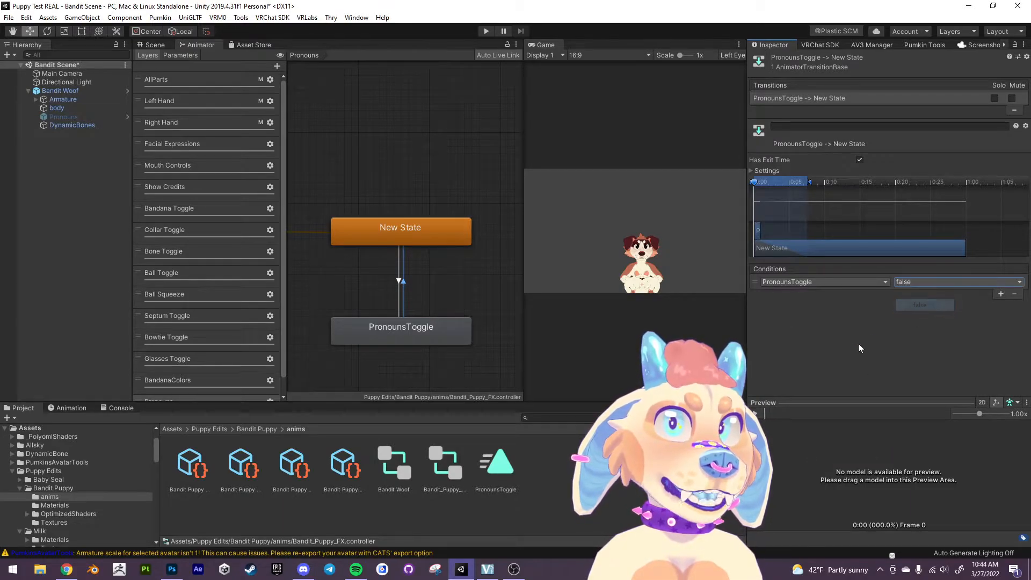
left_click(476, 279)
scroll(375, 272, "down", 3)
middle_click_drag(375, 272, 408, 294)
scroll(427, 295, "up", 3)
scroll(399, 293, "down", 2)
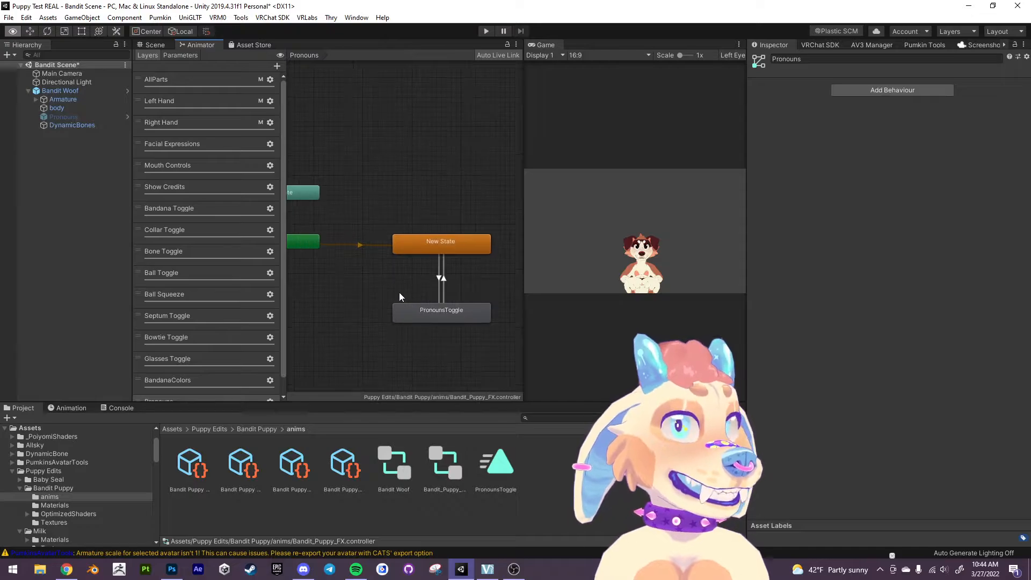
mouse_move(524, 233)
left_mouse_down()
mouse_move(536, 237)
mouse_move(511, 240)
left_mouse_up()
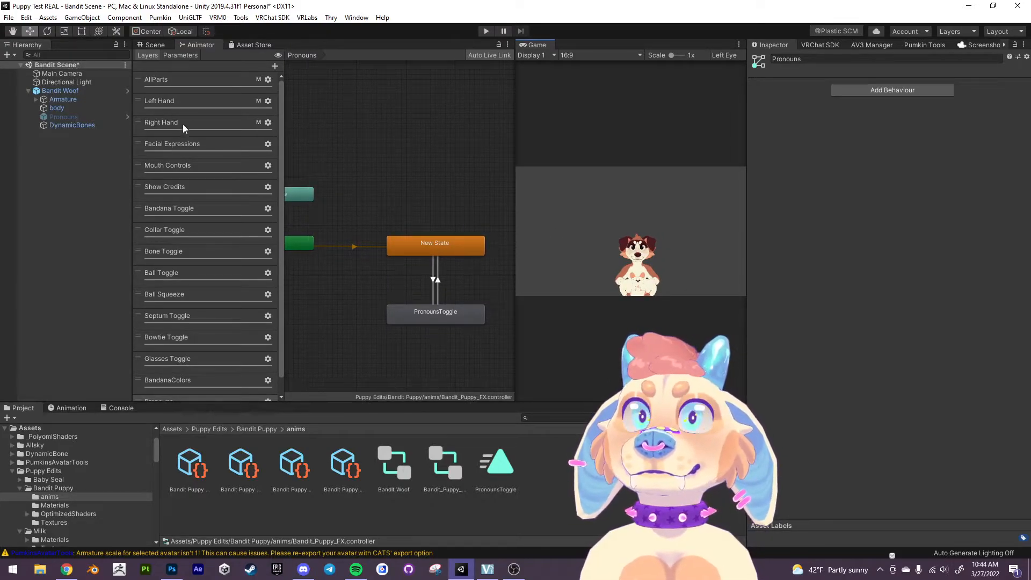
Add a layer named Chest Fluff Toggle to the Bandit_Puppy_FX controller and set its weight to 1.
scroll(198, 175, "down", 2)
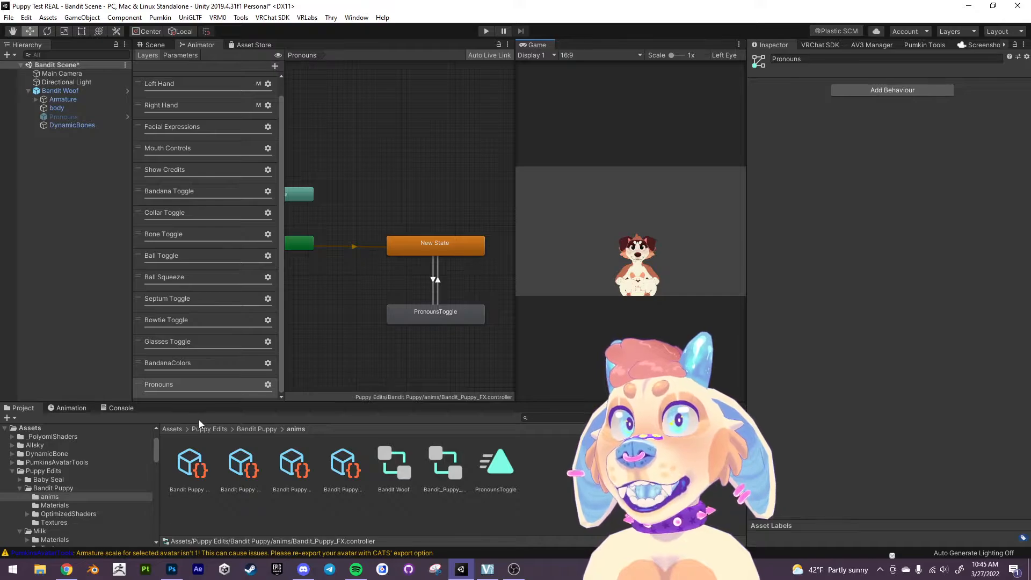
left_click(275, 66)
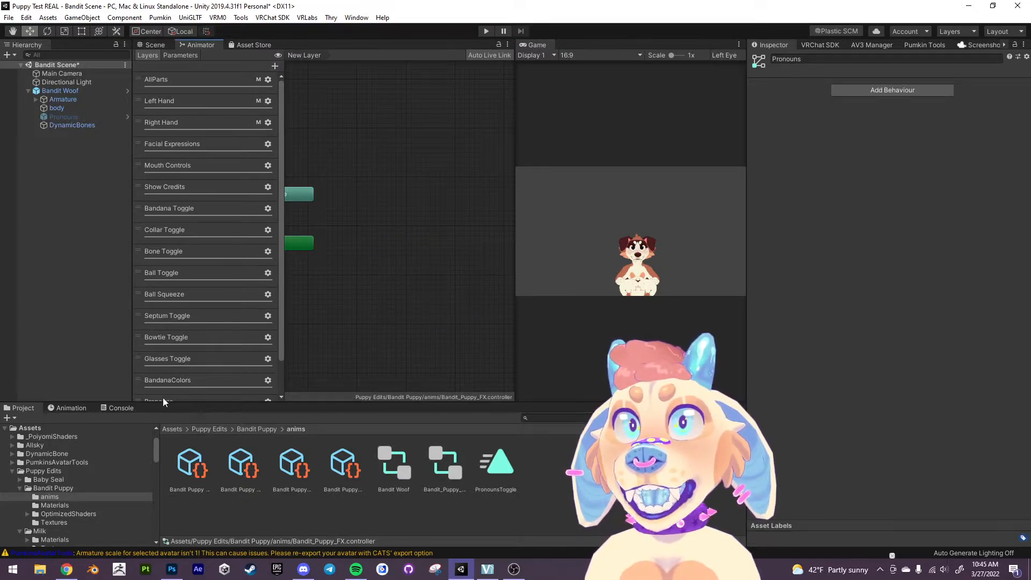
scroll(282, 379, "down", 2)
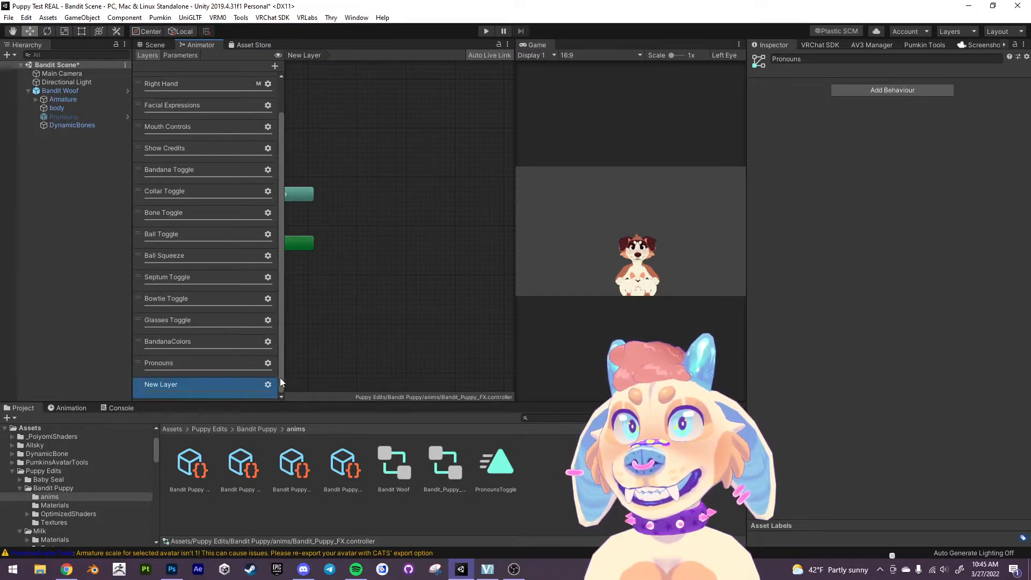
double_click(183, 384)
type("Chest")
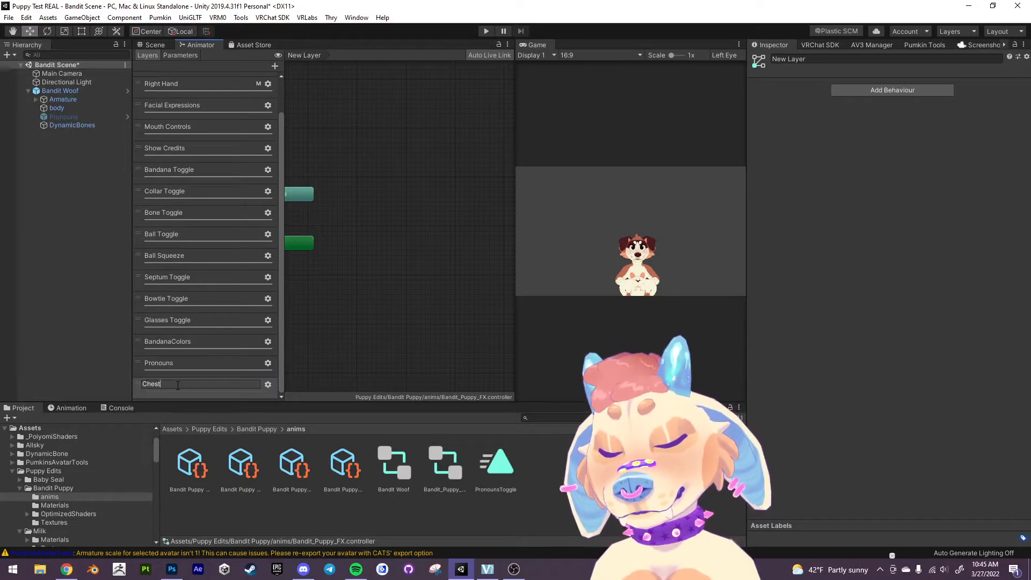
type(" Fluff Toggle")
key("Return")
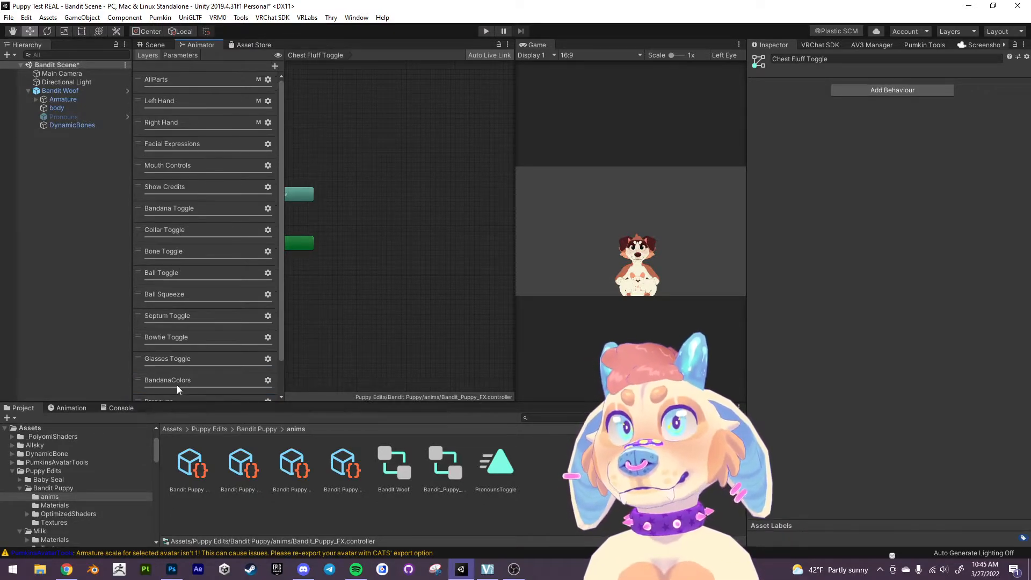
left_click(267, 385)
left_click_drag(342, 385, 417, 384)
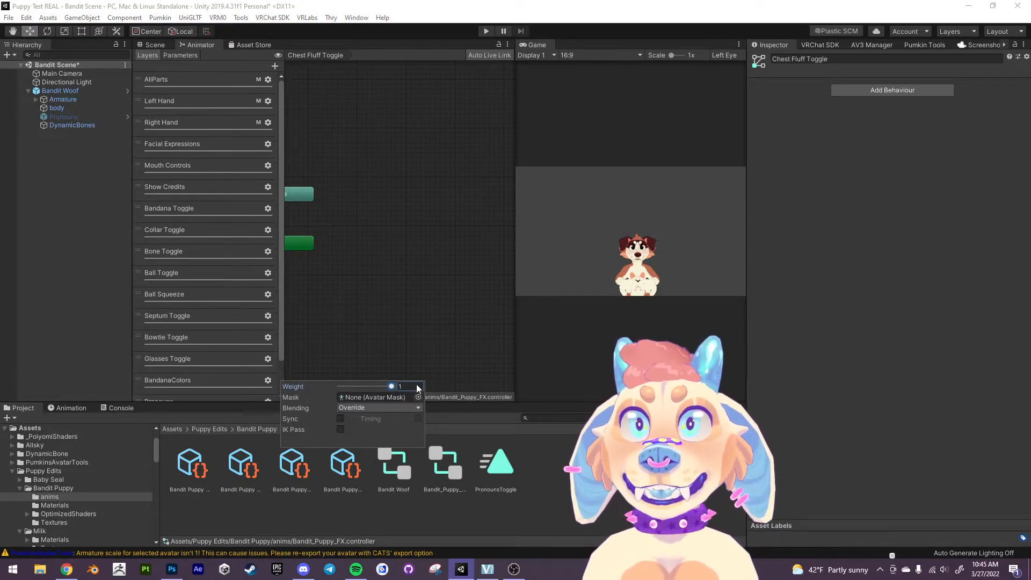
Create an empty default state in the Chest Fluff Toggle layer.
left_click(391, 235)
right_click(388, 240)
mouse_move(460, 242)
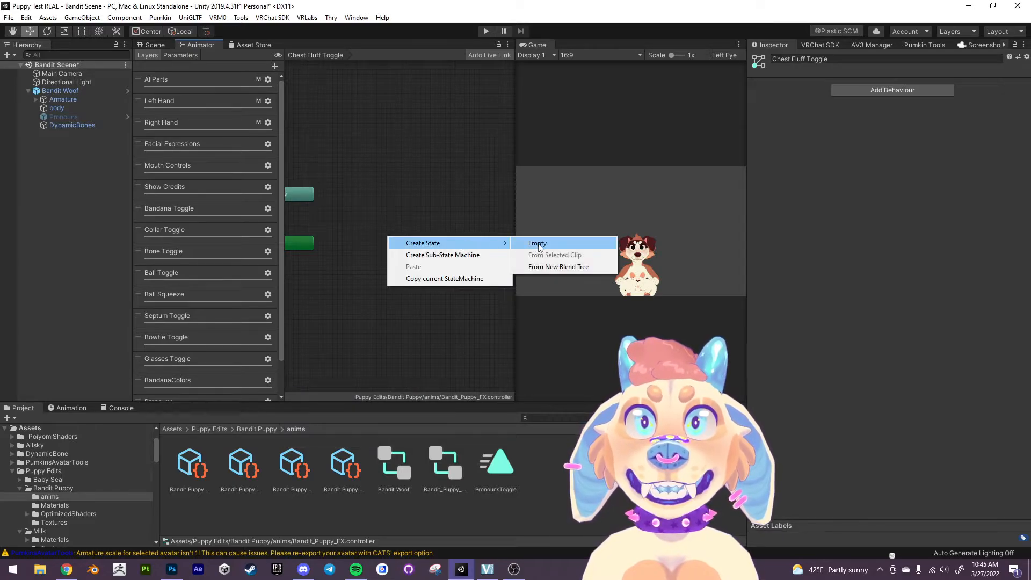
left_click(524, 242)
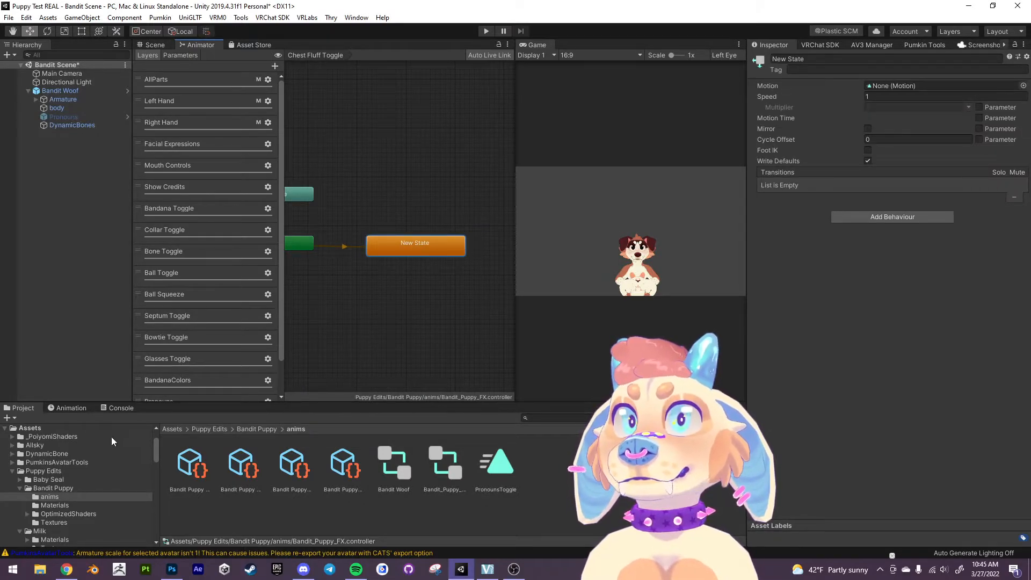
Create a new animation clip for Bandit Woof named ChestflfufToggle in the anims folder.
left_click(71, 408)
left_click(60, 98)
left_click(63, 90)
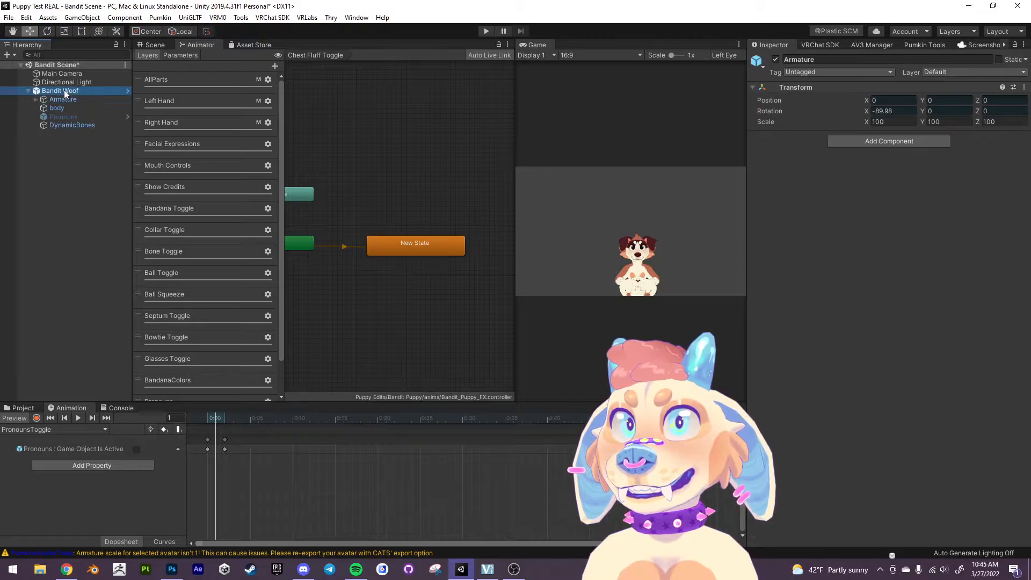
left_click(104, 430)
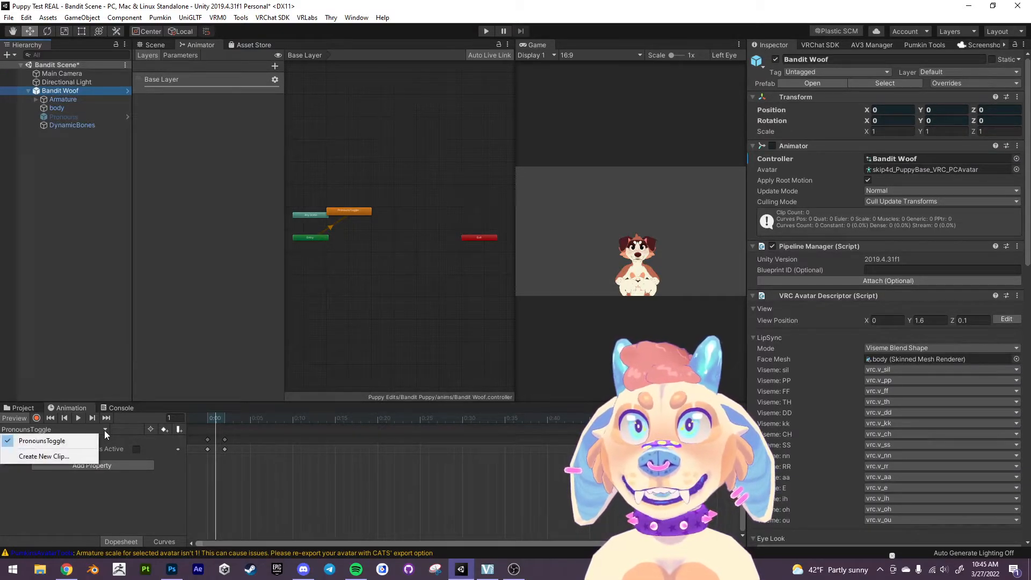
left_click(54, 458)
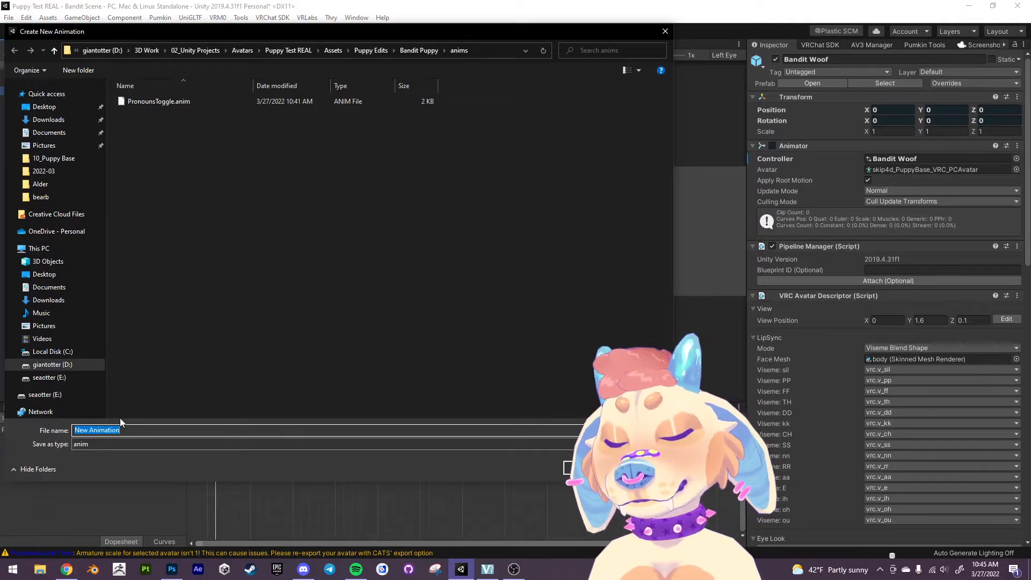
type("ChestfluffTog")
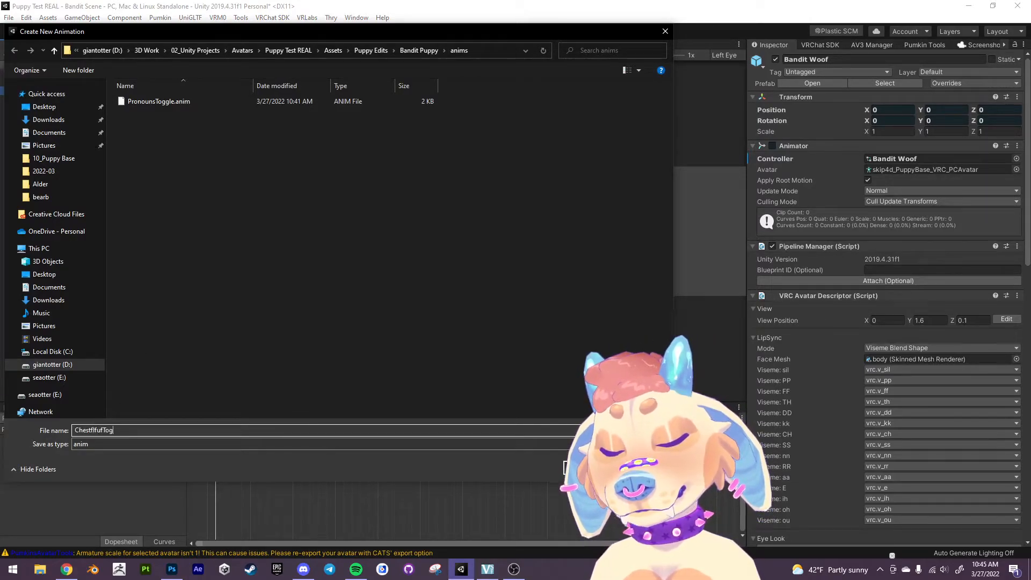
type("gle")
key("Return")
Start recording the chest fluff clip and key the body's Chest Fluff blend shape at 0 on frame 0.
left_click(36, 417)
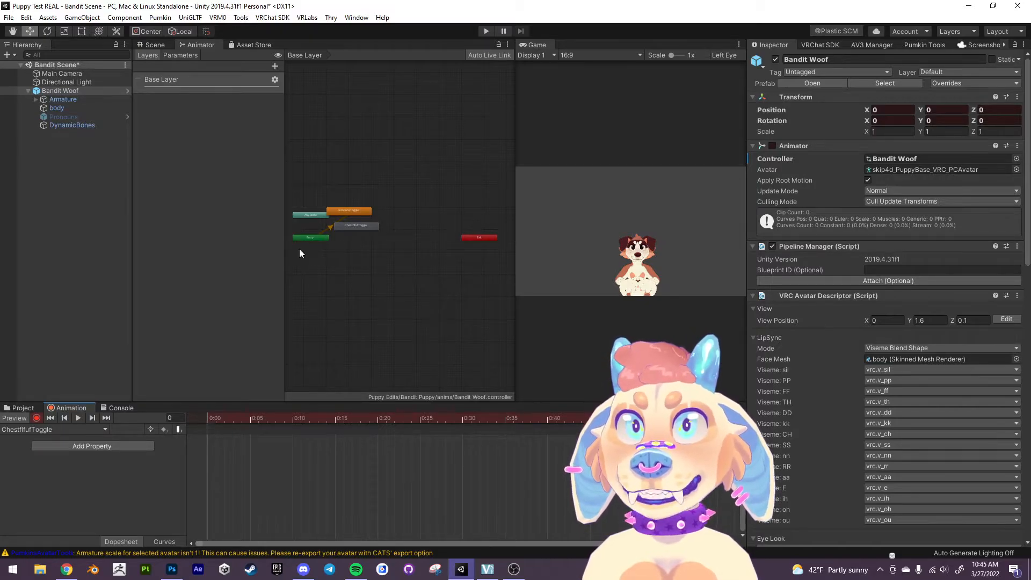
scroll(349, 214, "up", 4)
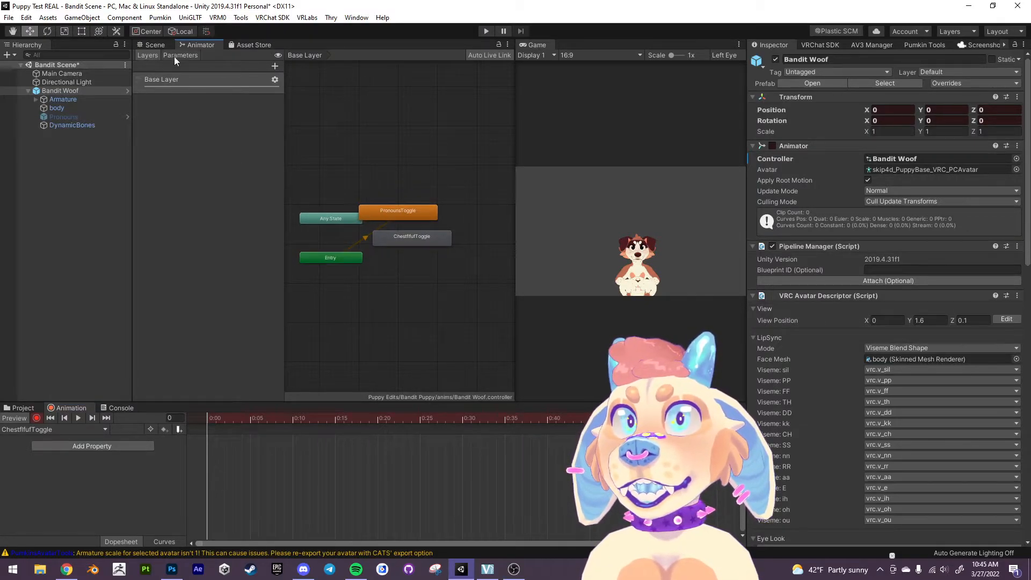
left_click(163, 47)
middle_click_drag(440, 304, 375, 234)
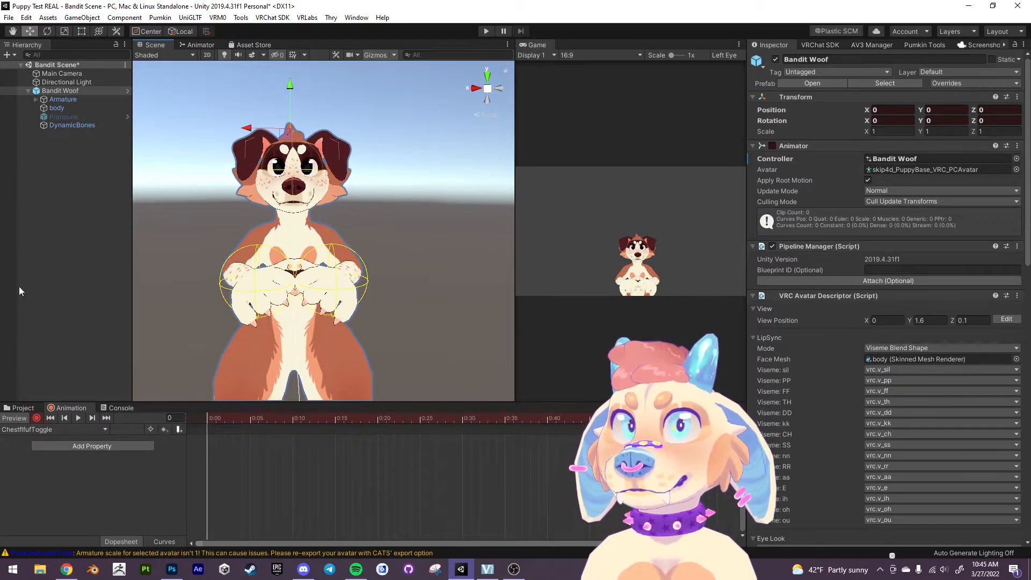
left_click(49, 107)
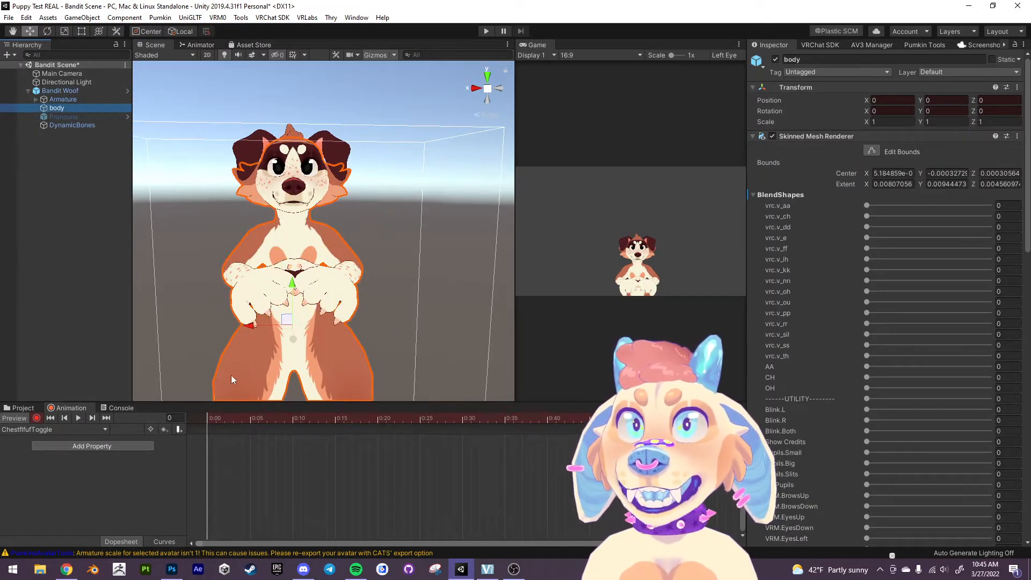
scroll(865, 346, "down", 10)
scroll(847, 364, "up", 2)
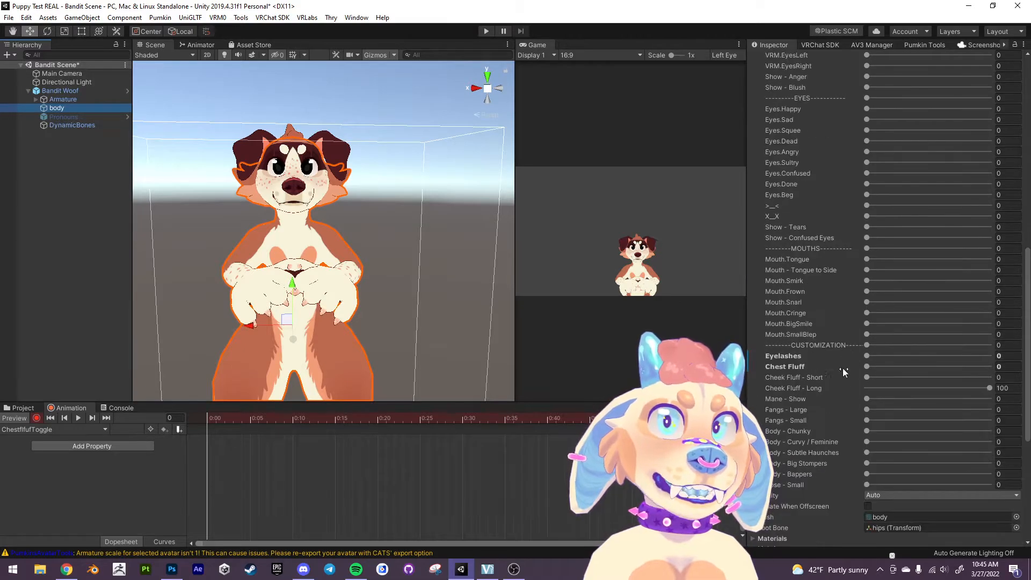
left_click_drag(868, 367, 842, 373)
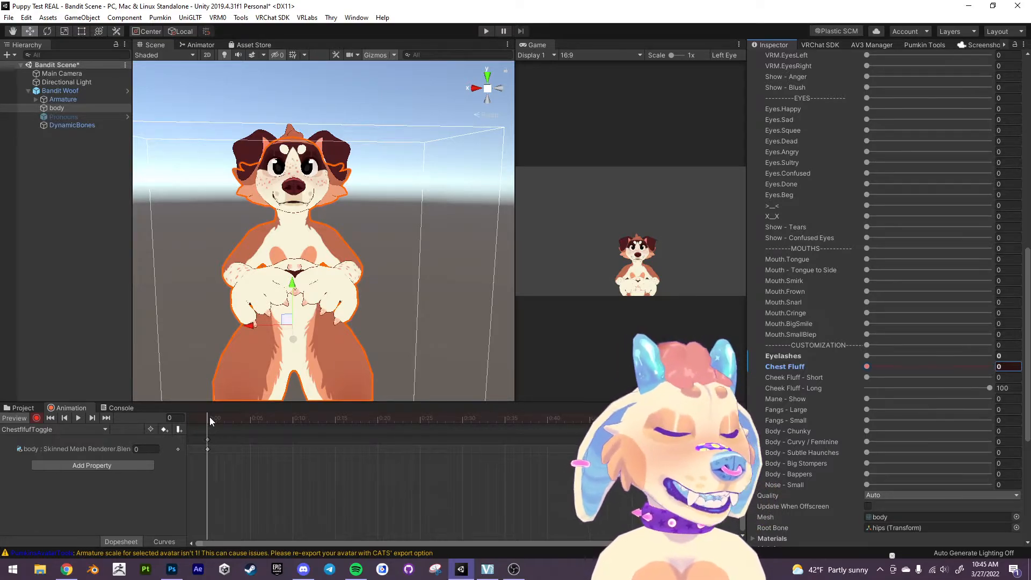
Key the body's Chest Fluff blend shape at 100 on frame 2, check the avatar's chest from an angle, and stop recording.
left_click_drag(209, 417, 227, 418)
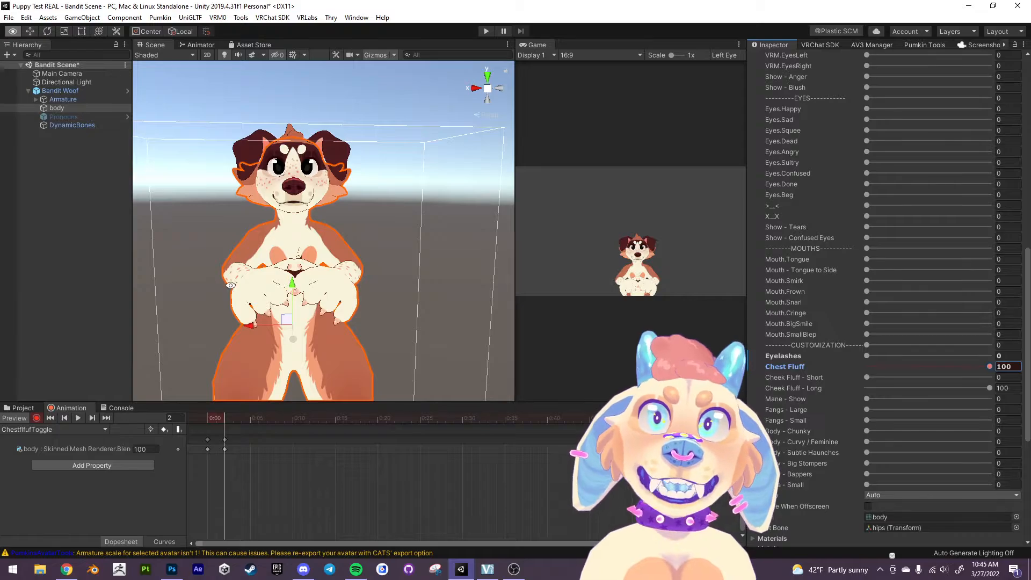
left_click_drag(324, 306, 449, 314, "alt")
left_click(36, 418)
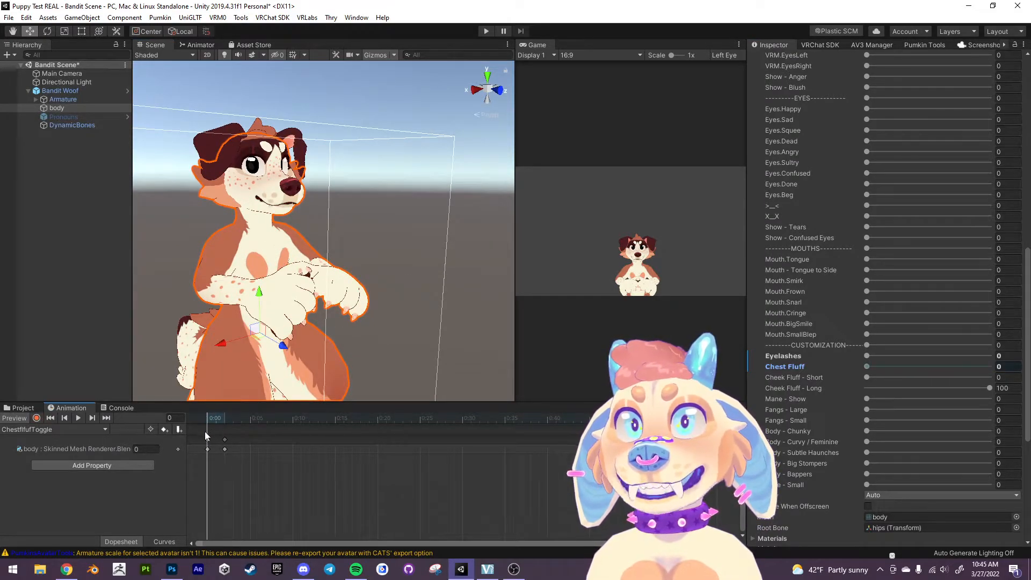
Scrub the chest fluff animation, and set the controller of Bandit Woof's Animator component to None.
mouse_move(204, 431)
left_mouse_down()
mouse_move(229, 425)
mouse_move(221, 429)
left_mouse_up()
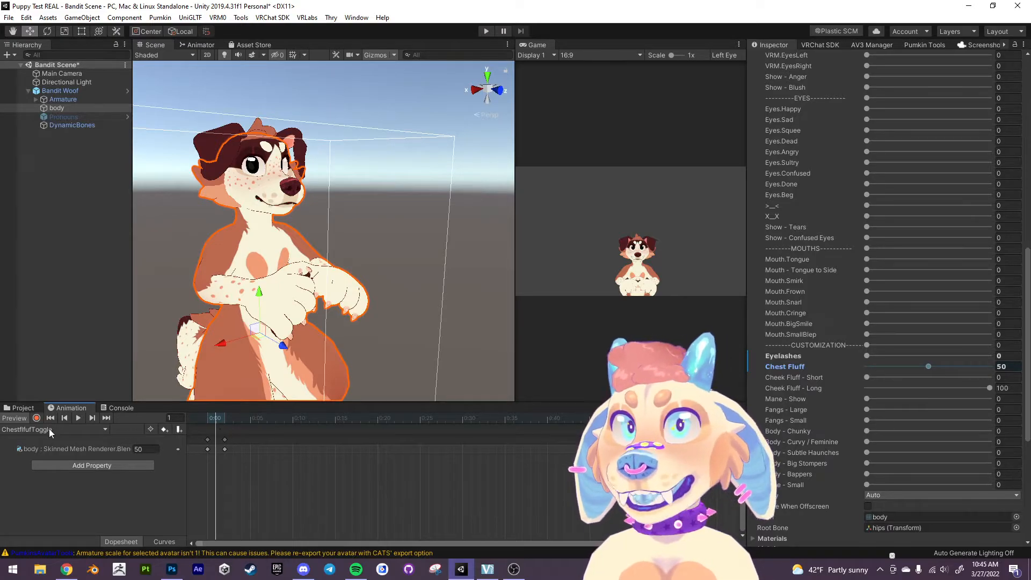
left_click(24, 408)
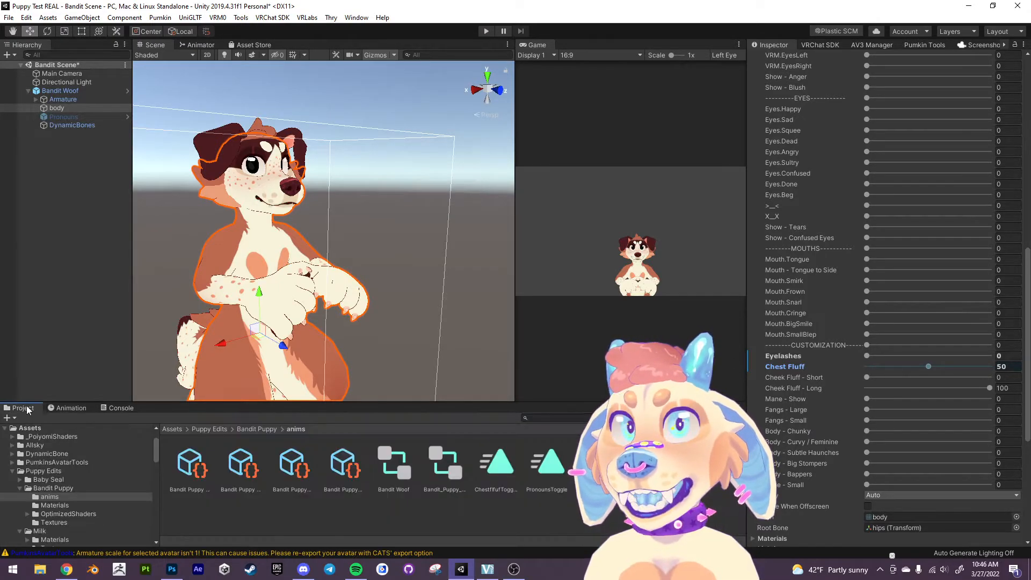
left_click(95, 92)
left_click(499, 90)
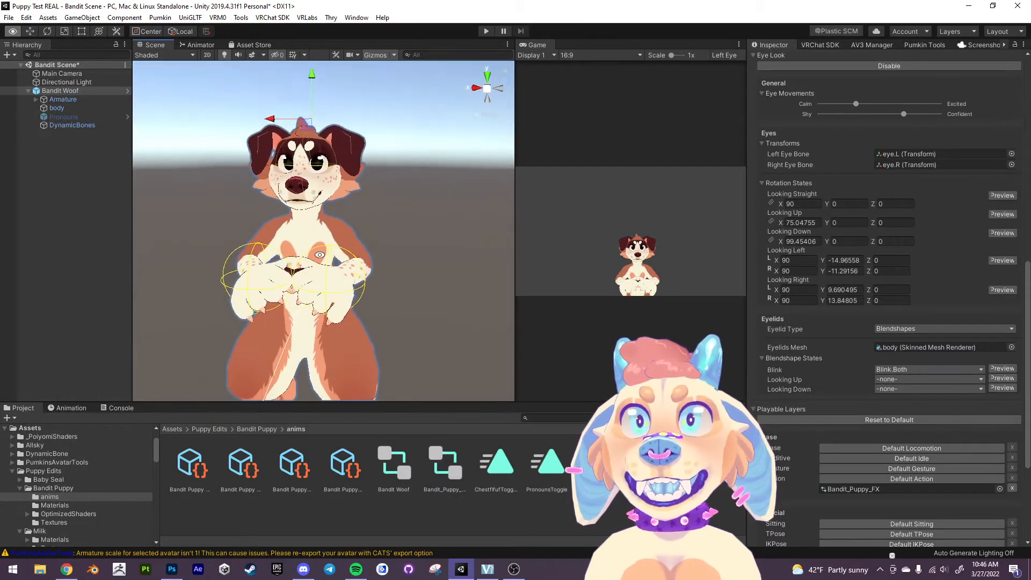
scroll(854, 210, "up", 3)
scroll(854, 205, "up", 10)
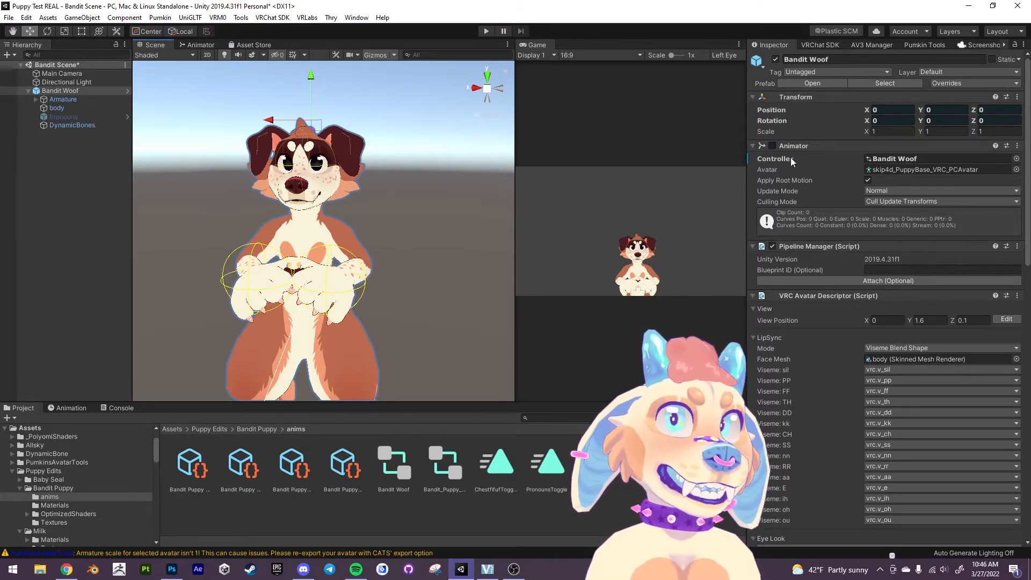
left_click(1016, 159)
scroll(587, 261, "up", 2)
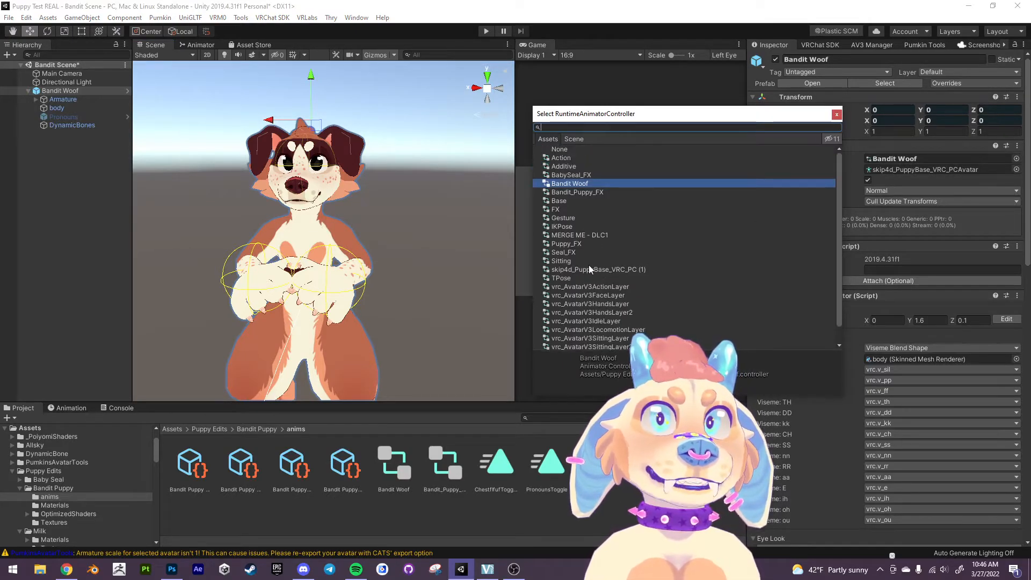
left_click(564, 150)
left_click(837, 115)
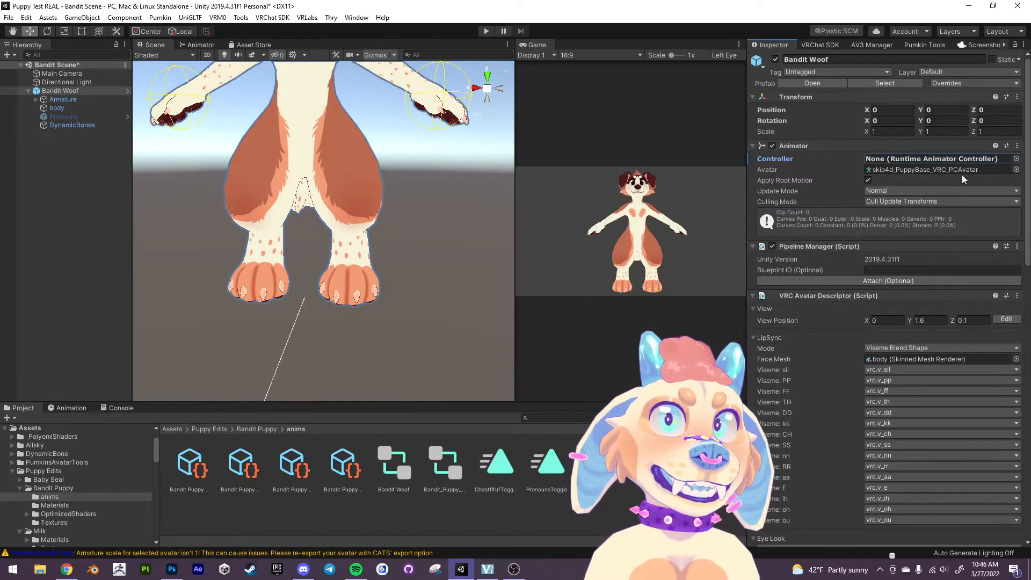
left_click(1016, 159)
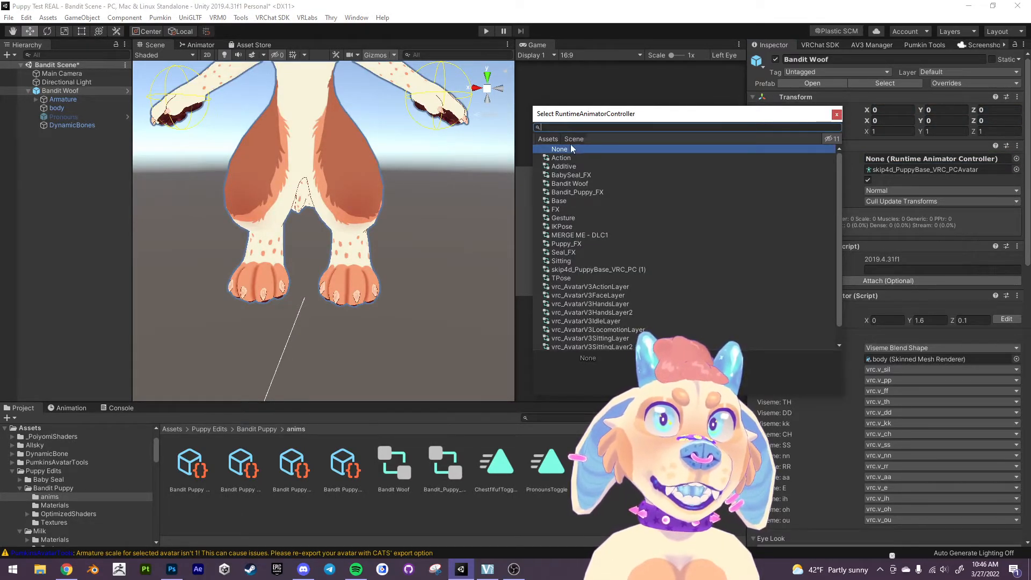
left_click(836, 117)
Examine the full avatar from the front in its default standing pose.
scroll(228, 208, "down", 5)
middle_click_drag(304, 180, 330, 242)
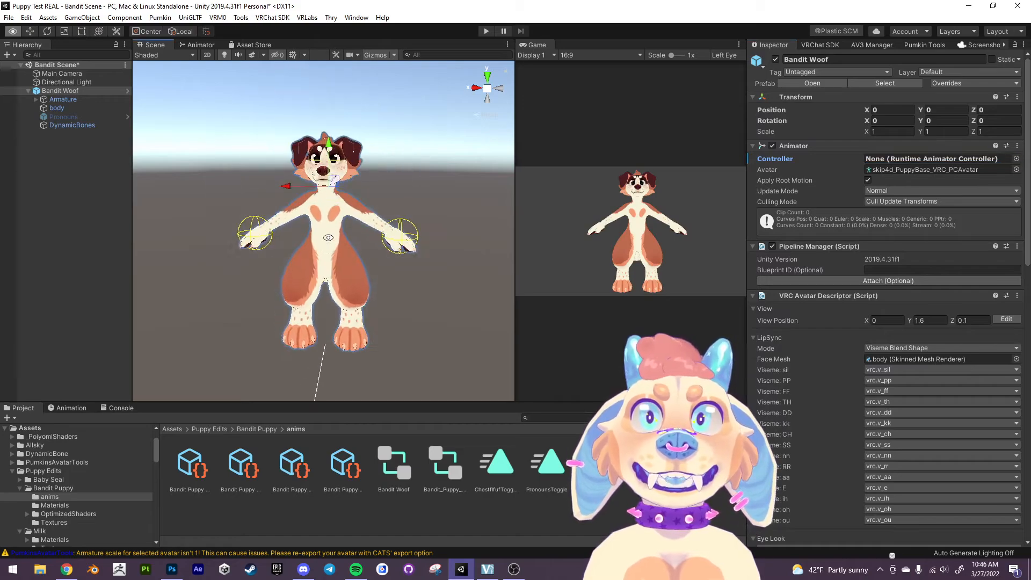
scroll(330, 242, "up", 5)
left_click_drag(330, 242, 351, 227, "alt")
middle_click_drag(352, 226, 346, 249)
scroll(346, 250, "down", 3)
left_click_drag(357, 281, 361, 304, "alt")
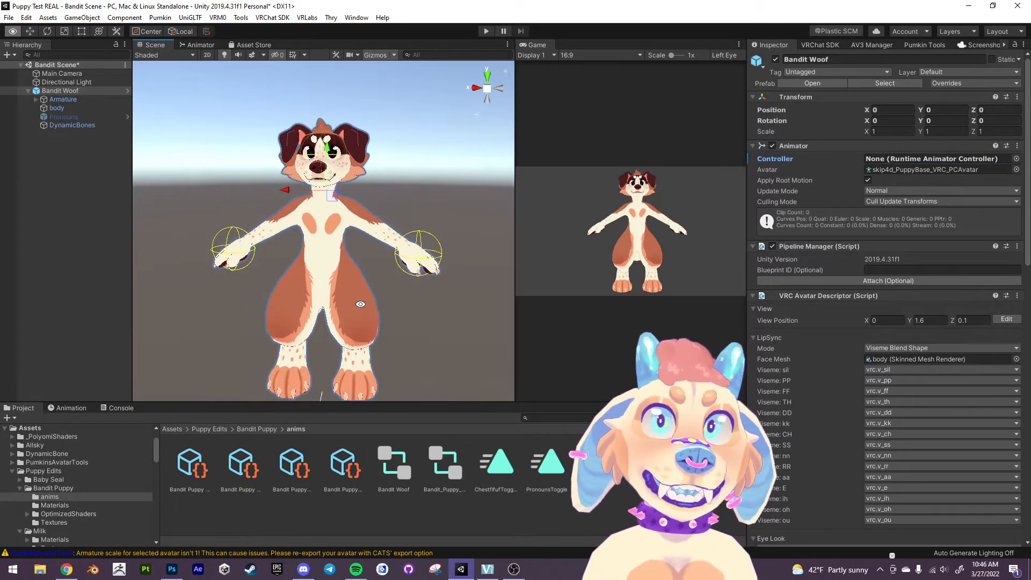
middle_click_drag(360, 304, 362, 278)
left_click_drag(362, 278, 366, 284, "alt")
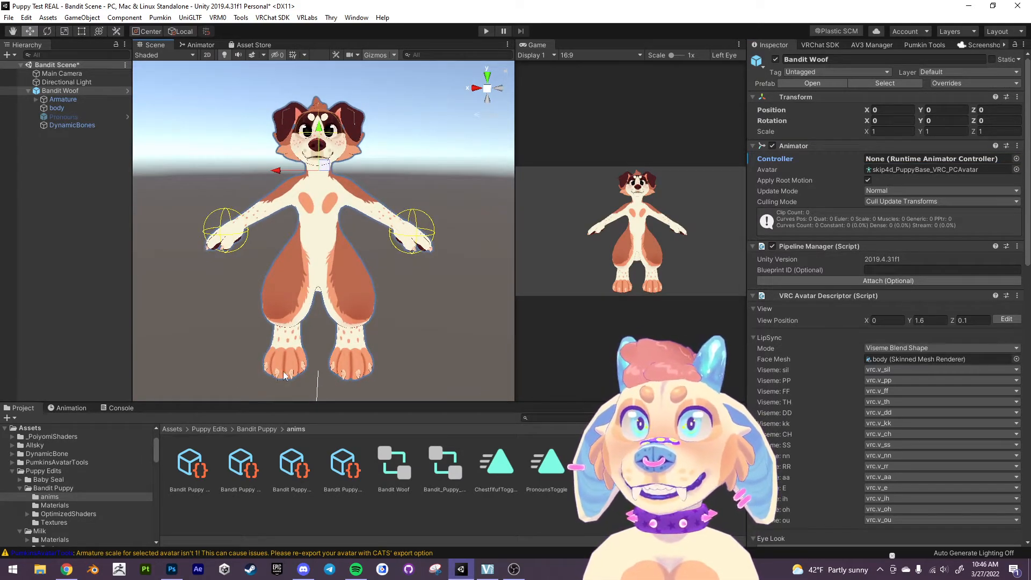
Turn off Loop Time for the ChestflfufToggle animation clip.
left_click(509, 468)
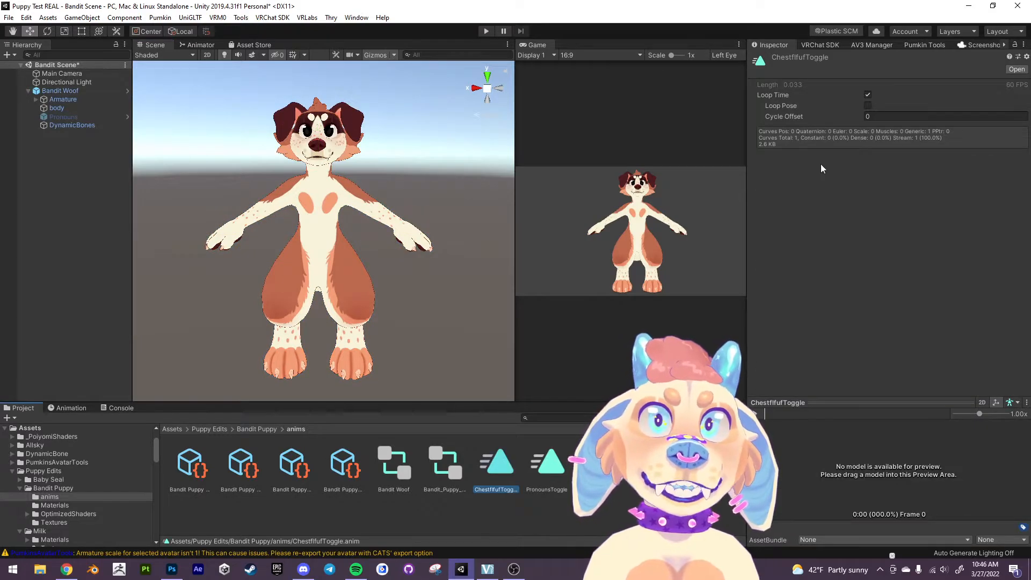
left_click(868, 96)
left_click_drag(323, 300, 322, 318, "alt")
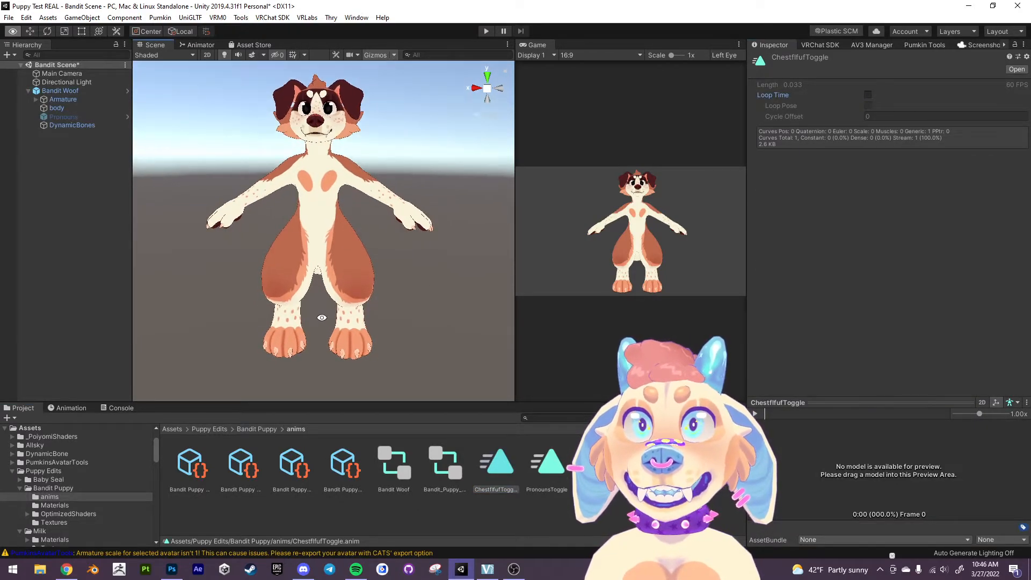
Add the ChestflfufToggle clip as a state below New State in the Bandit_Puppy_FX controller's Chest Fluff Toggle layer.
left_click(446, 469)
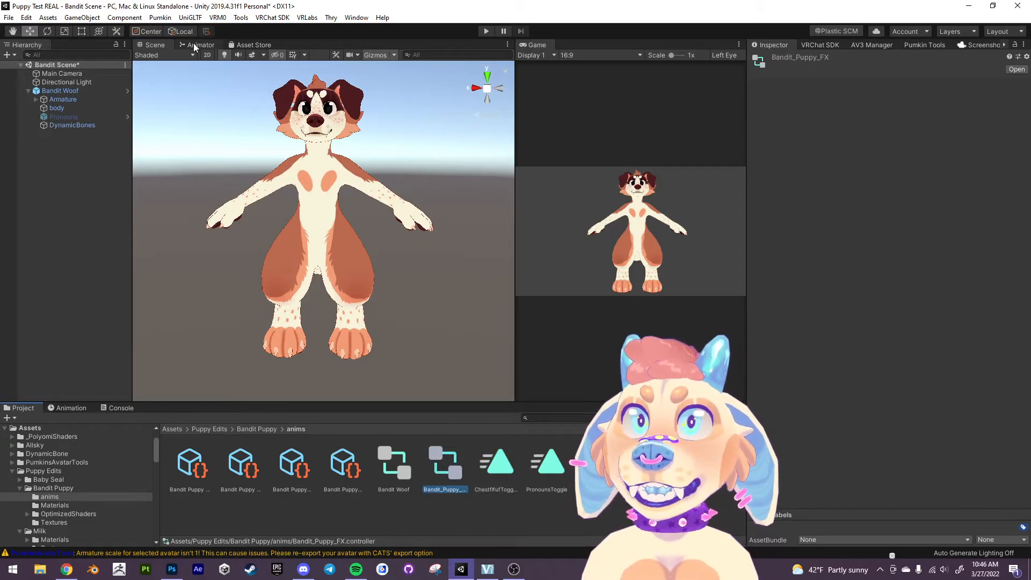
left_click(195, 44)
scroll(272, 327, "down", 2)
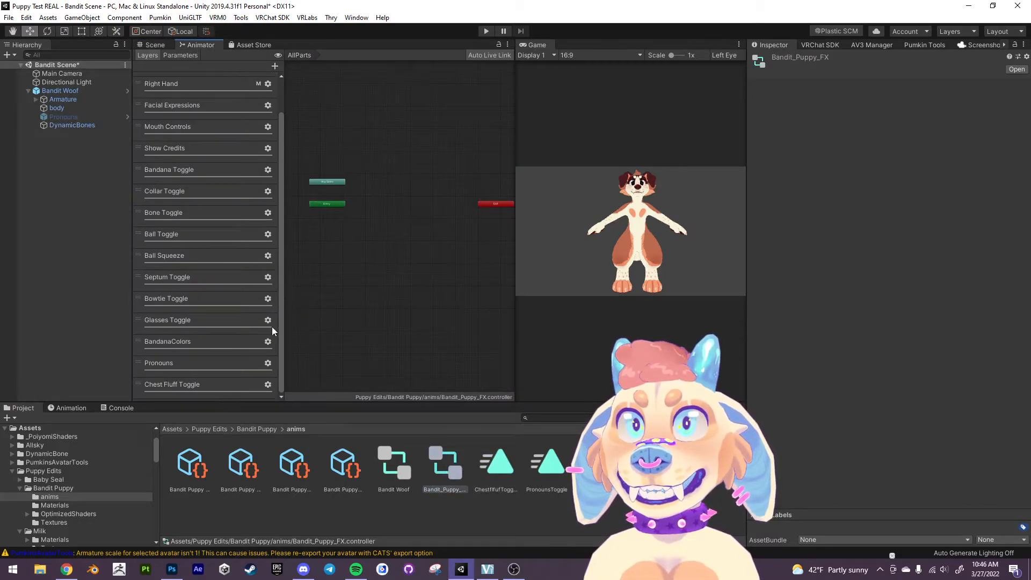
left_click(210, 385)
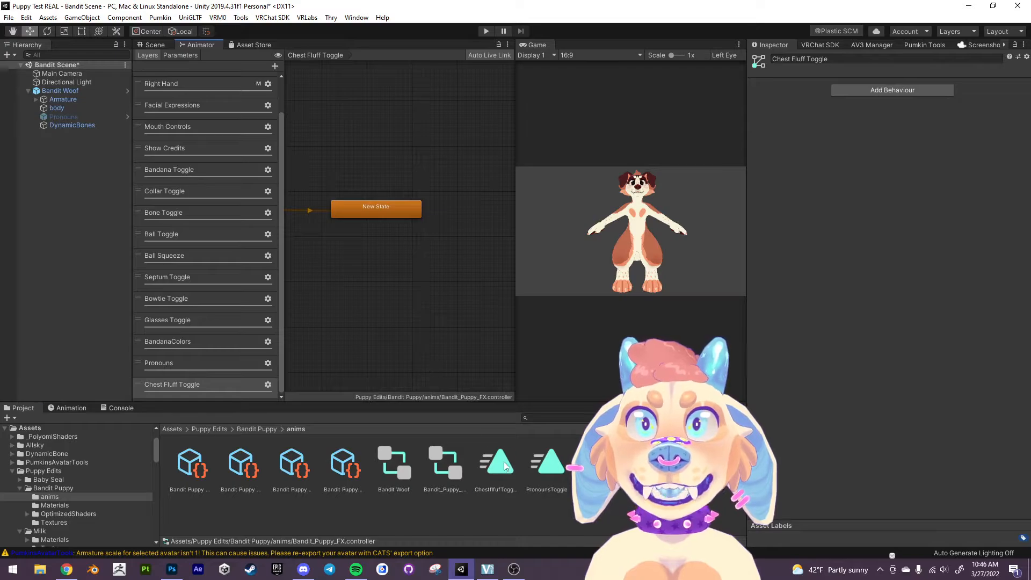
left_click_drag(352, 265, 350, 282)
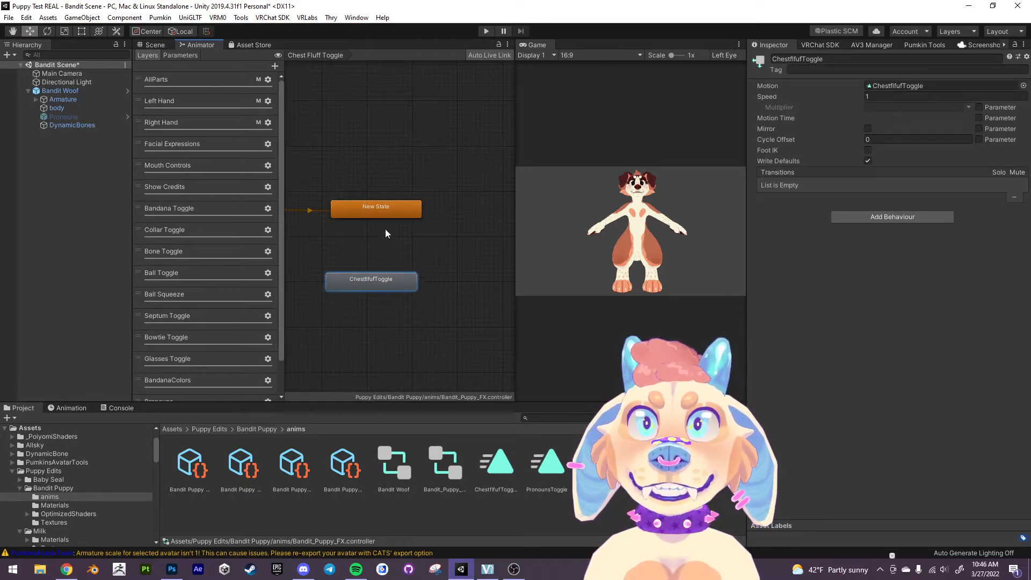
Make transitions in both directions between New State and ChestflfufToggle, and align the clip state under New State.
right_click(379, 210)
left_click(419, 214)
left_click(393, 278)
right_click(394, 278)
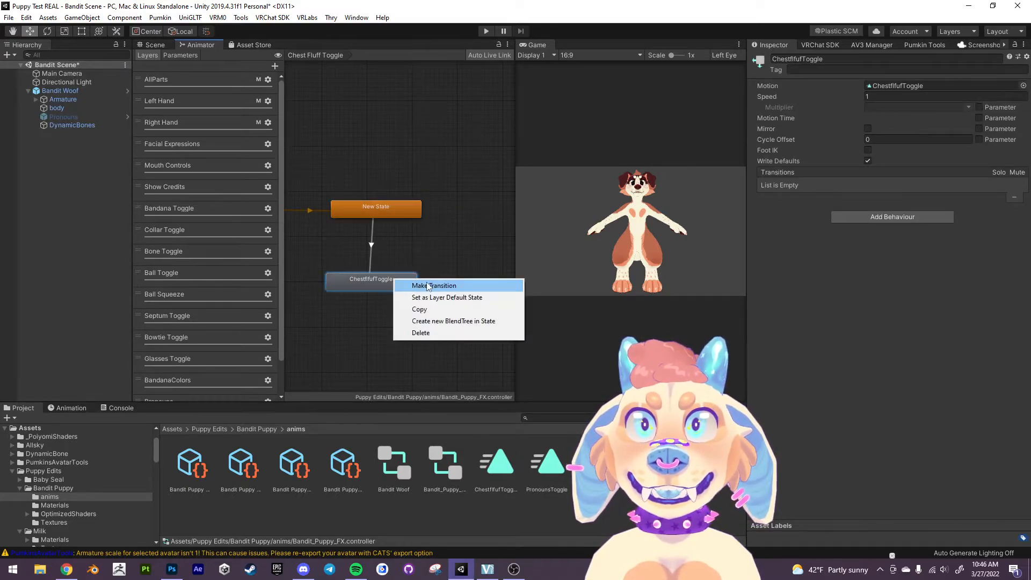
left_click(419, 285)
left_click(400, 212)
left_click_drag(401, 285, 399, 282)
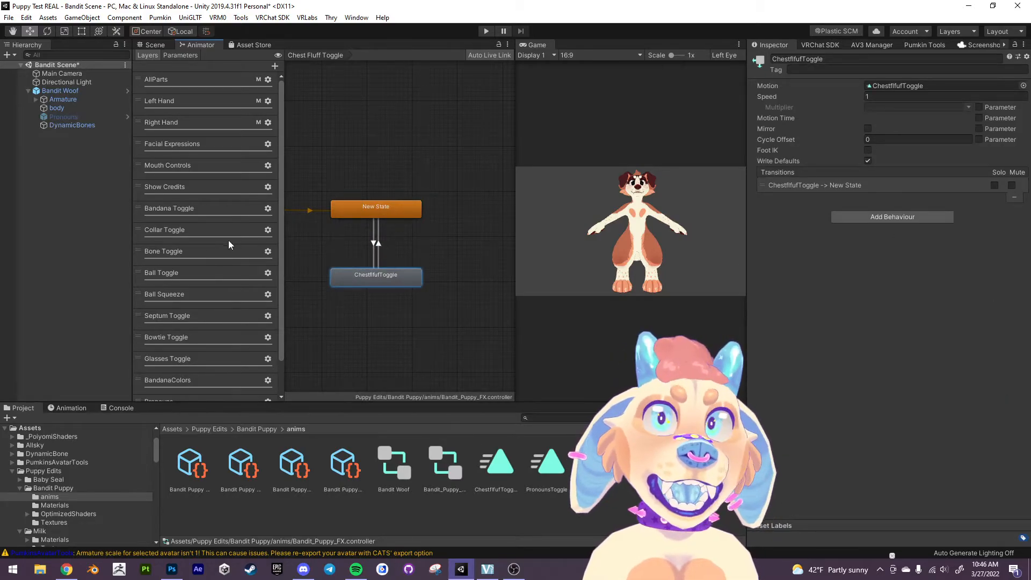
Add the condition ChestfluffToggle true to the transition from New State to ChestflfufToggle.
left_click(374, 243)
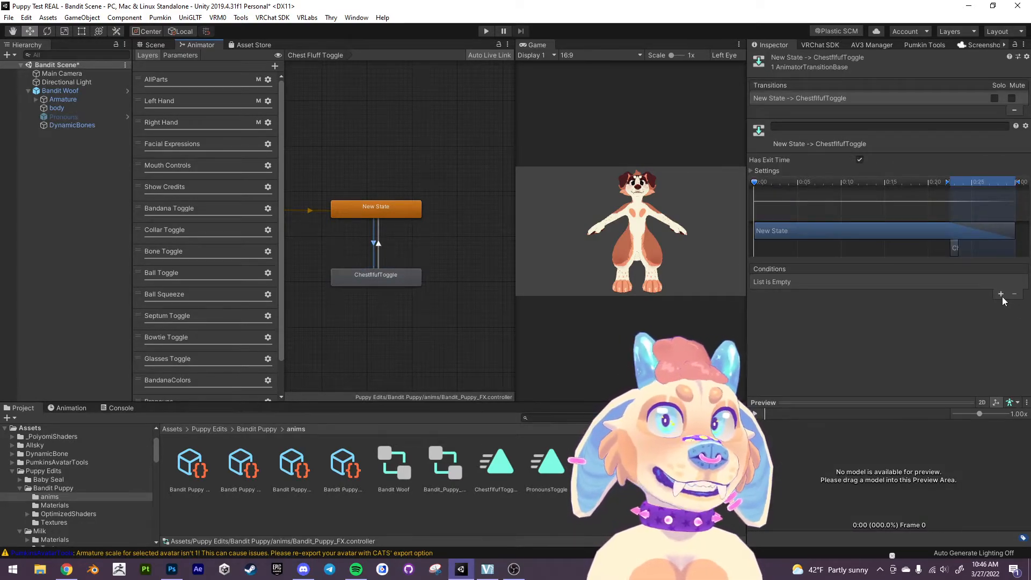
left_click(1000, 295)
left_click(857, 282)
scroll(848, 370, "down", 5)
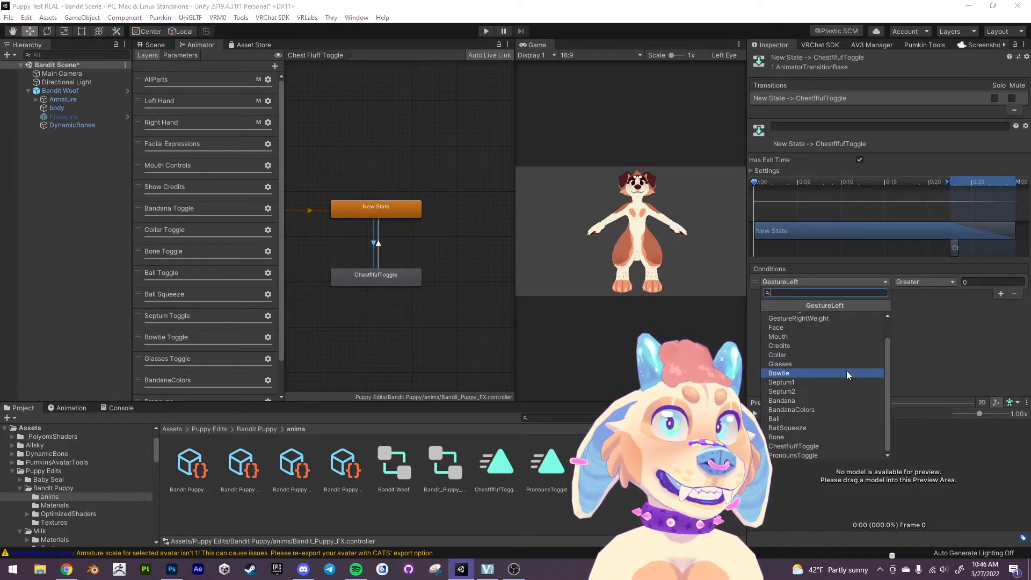
left_click(817, 449)
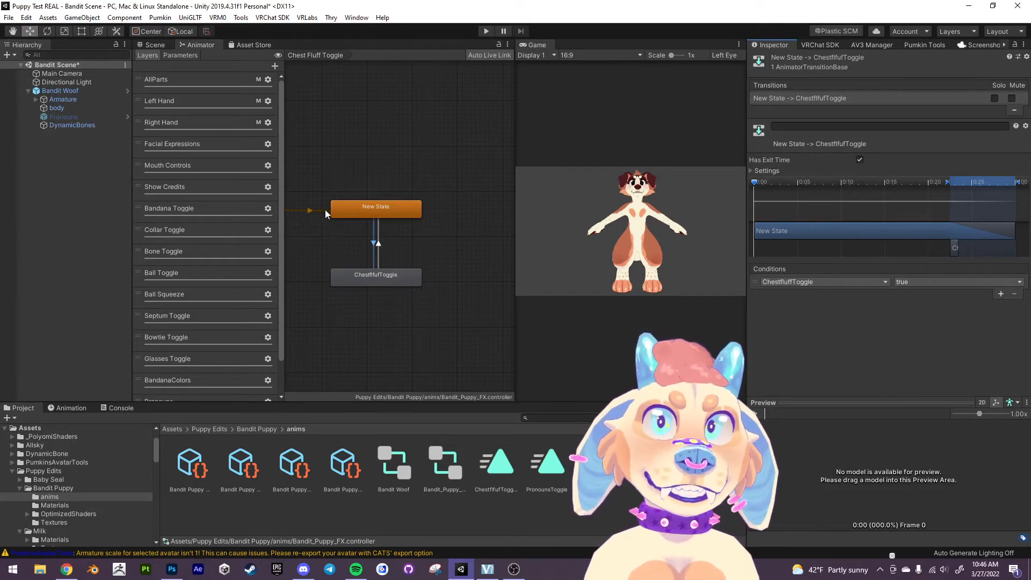
Add the condition ChestfluffToggle false to the transition from ChestflfufToggle back to New State.
left_click(380, 244)
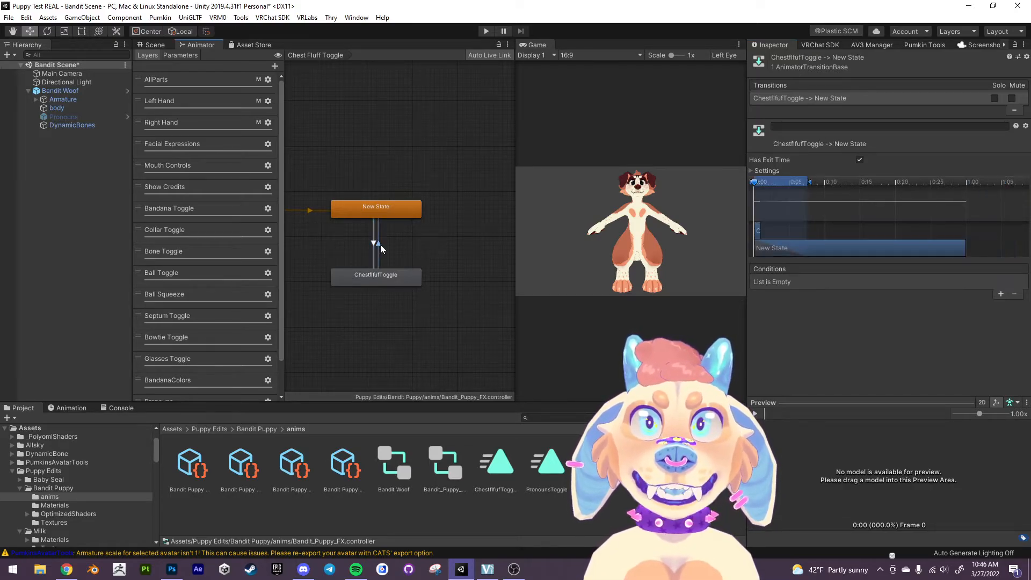
left_click(1001, 294)
left_click(854, 282)
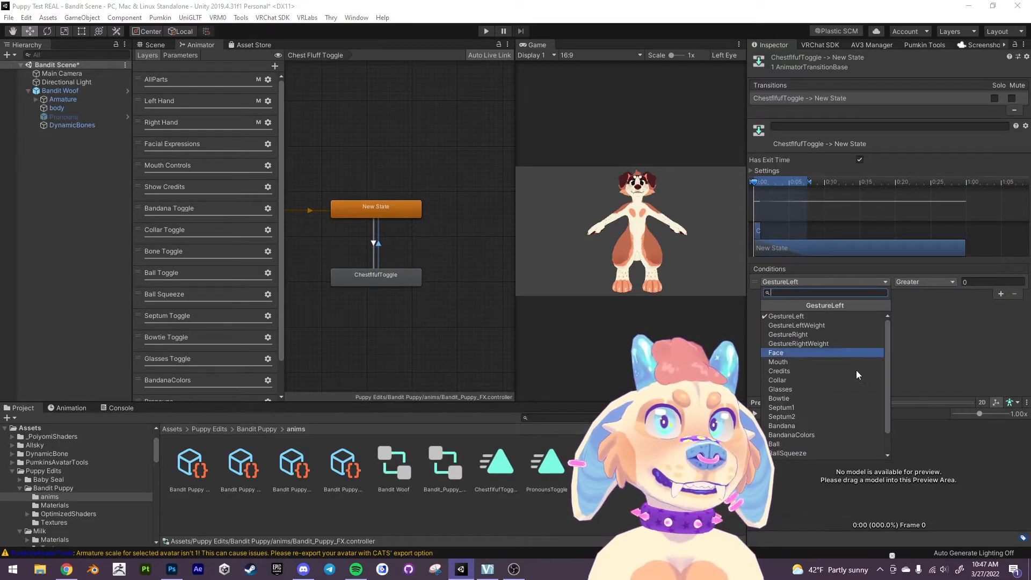
scroll(838, 408, "down", 3)
left_click(827, 446)
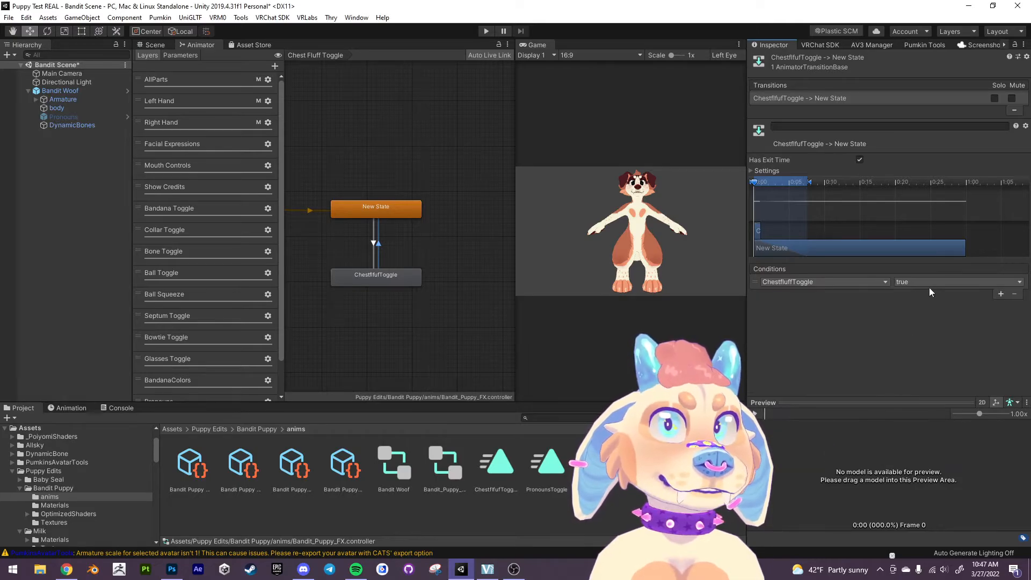
left_click(938, 281)
left_click(931, 305)
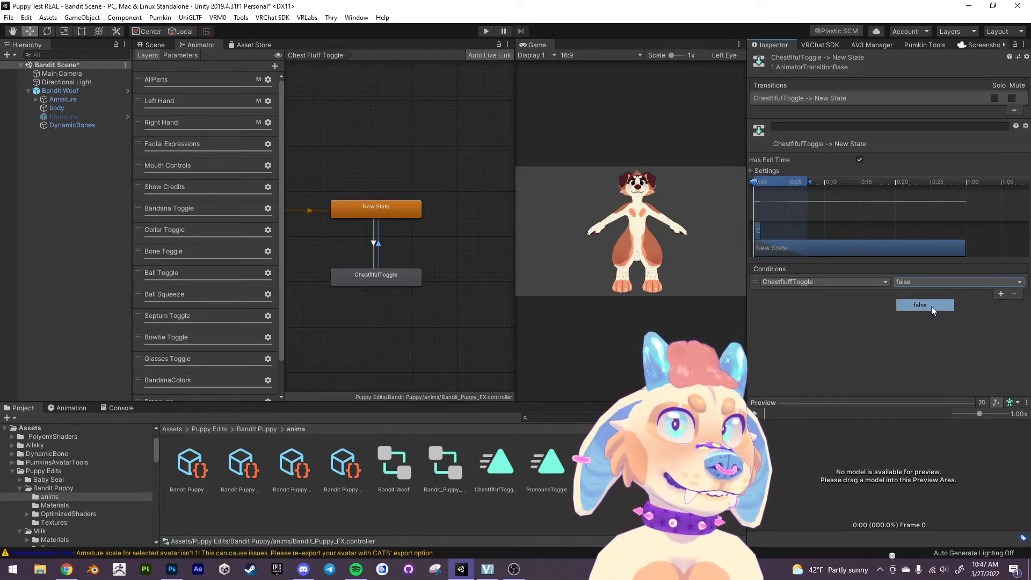
left_click(429, 333)
middle_click_drag(355, 342, 379, 324)
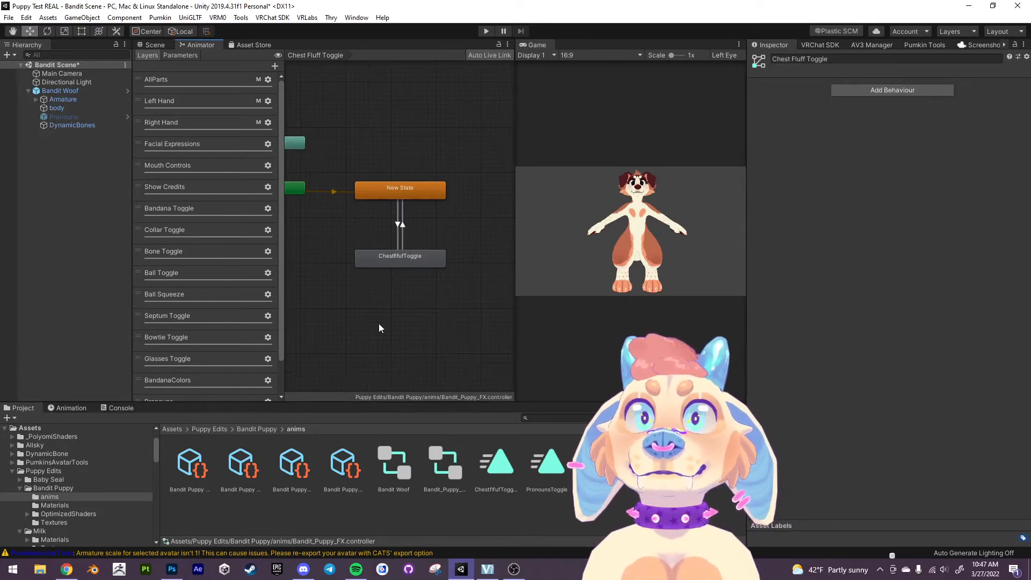
scroll(241, 367, "down", 3)
scroll(241, 366, "up", 2)
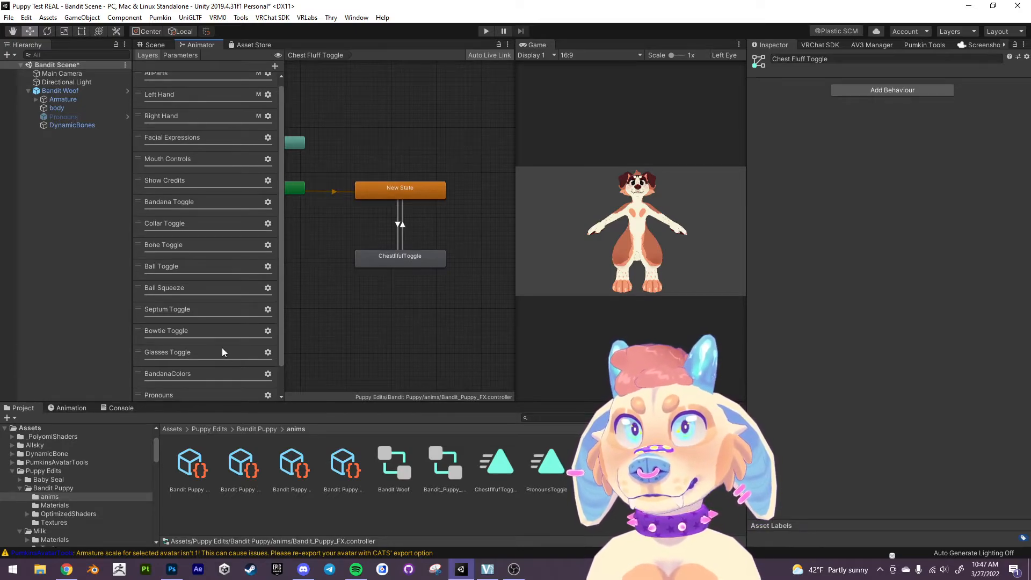
scroll(222, 352, "down", 1)
Find the Bandit Puppy Main Menu asset in the anims folder and add two new controls after DLC Accessories.
left_click(156, 45)
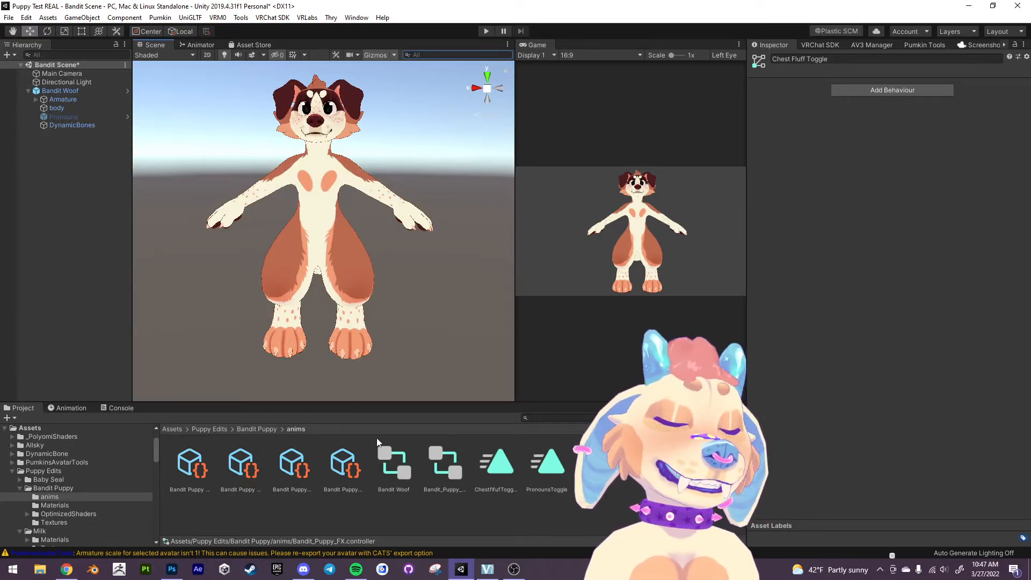
left_click(334, 465)
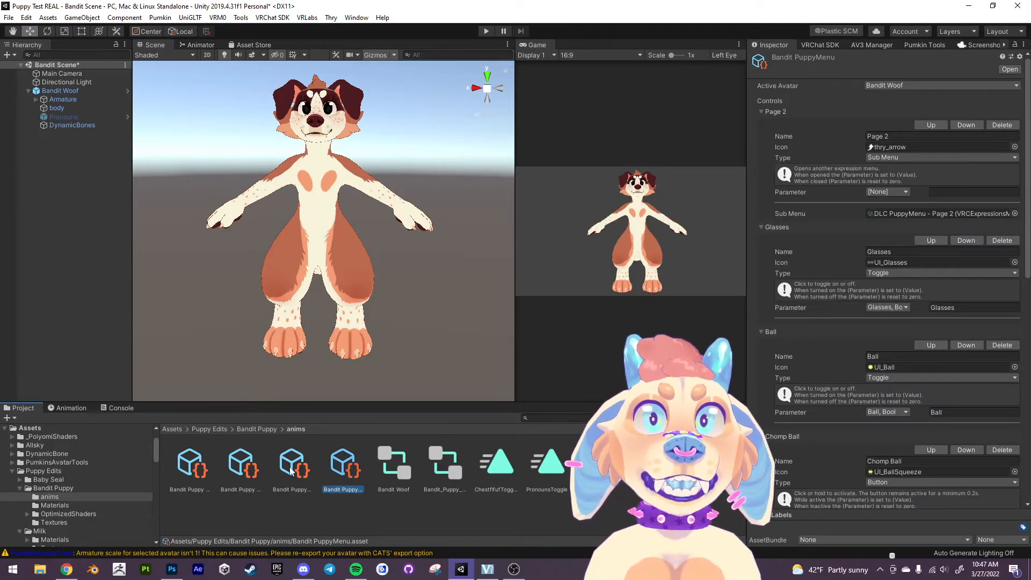
left_click(291, 467)
left_click(242, 467)
left_click(193, 468)
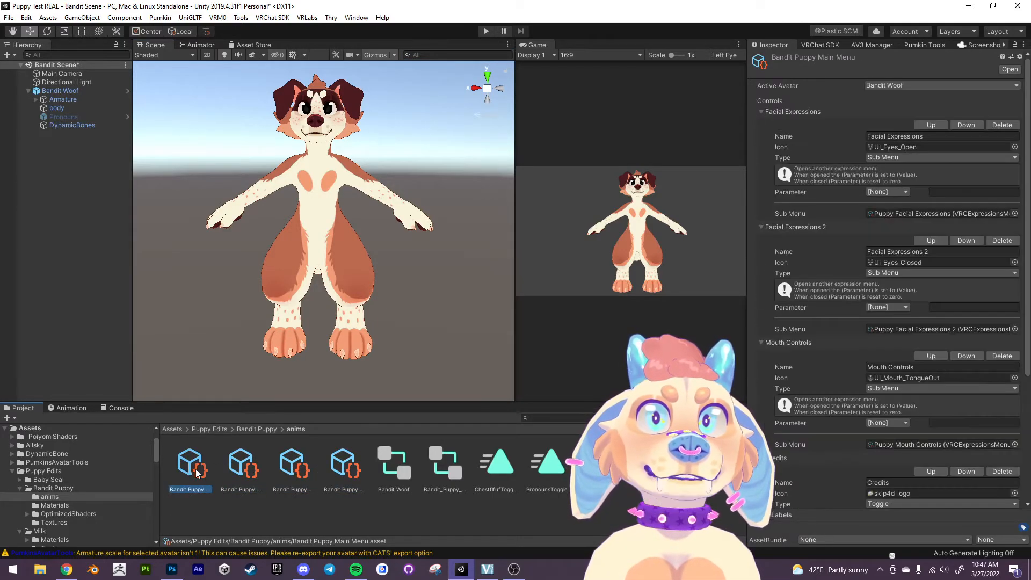
scroll(774, 447, "down", 5)
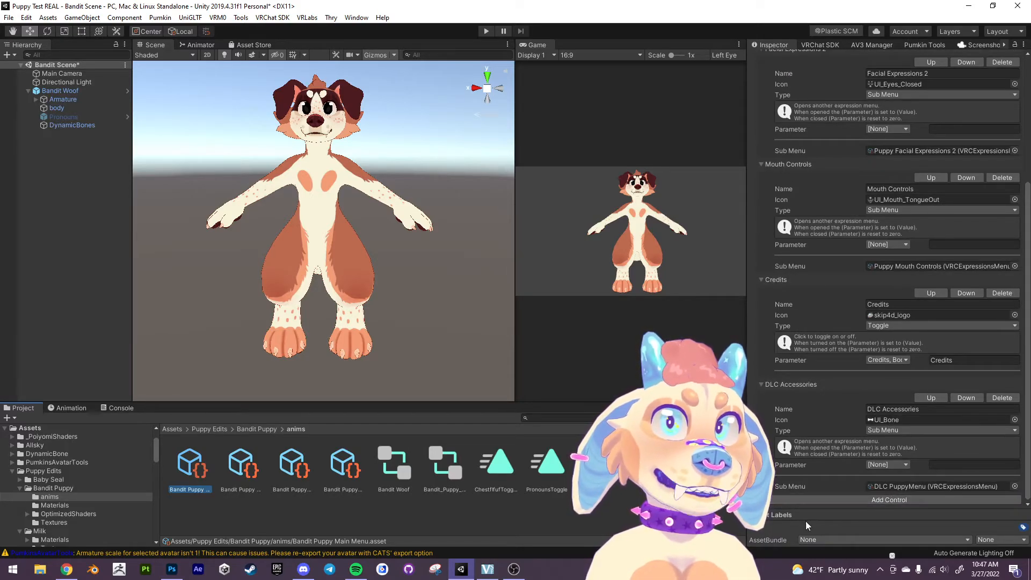
scroll(960, 269, "up", 5)
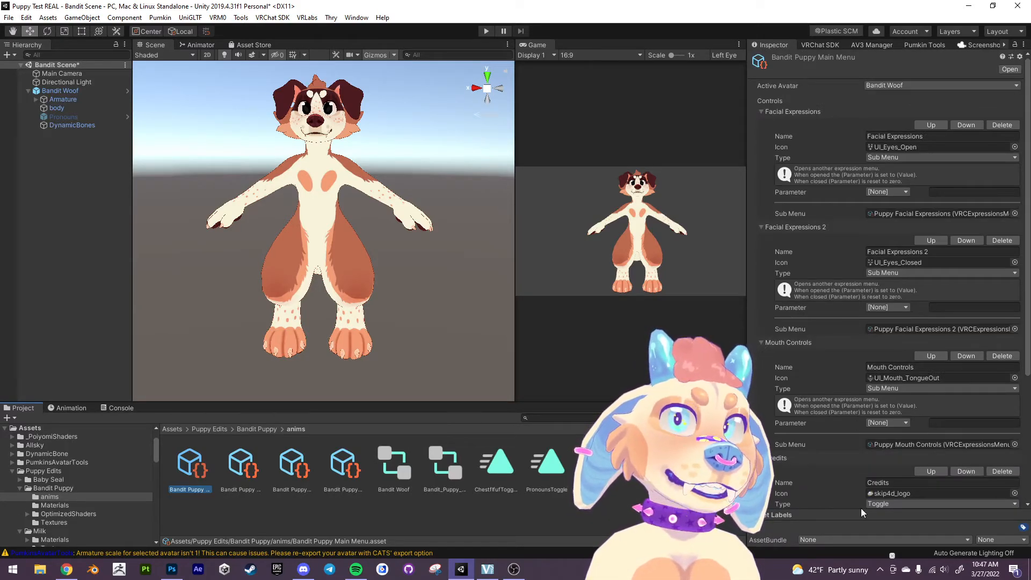
scroll(862, 506, "down", 8)
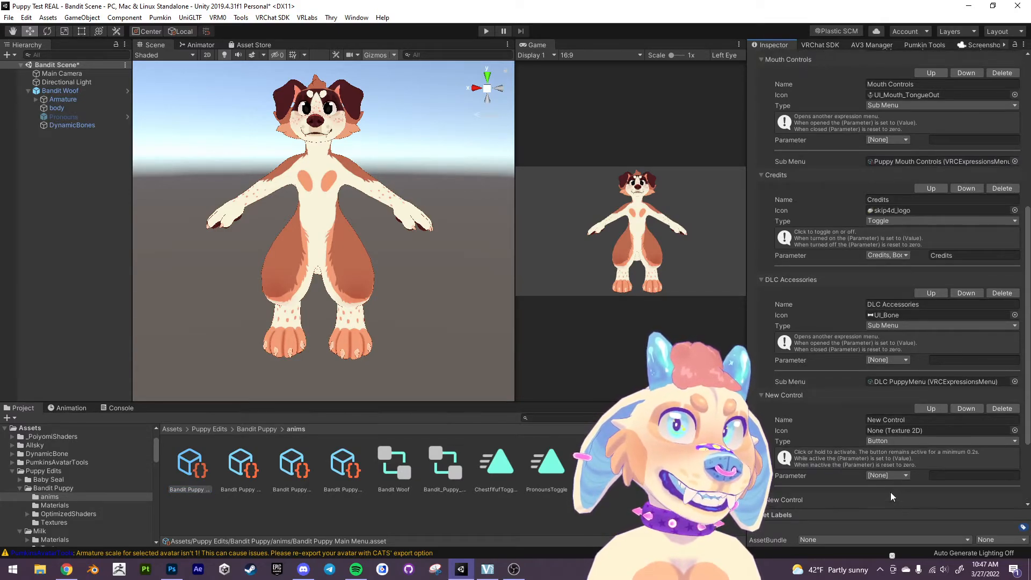
Name the first new control after DLC Accessories Pronoun Sign and set its type to Toggle.
scroll(890, 497, "down", 3)
left_click(906, 316)
type("P")
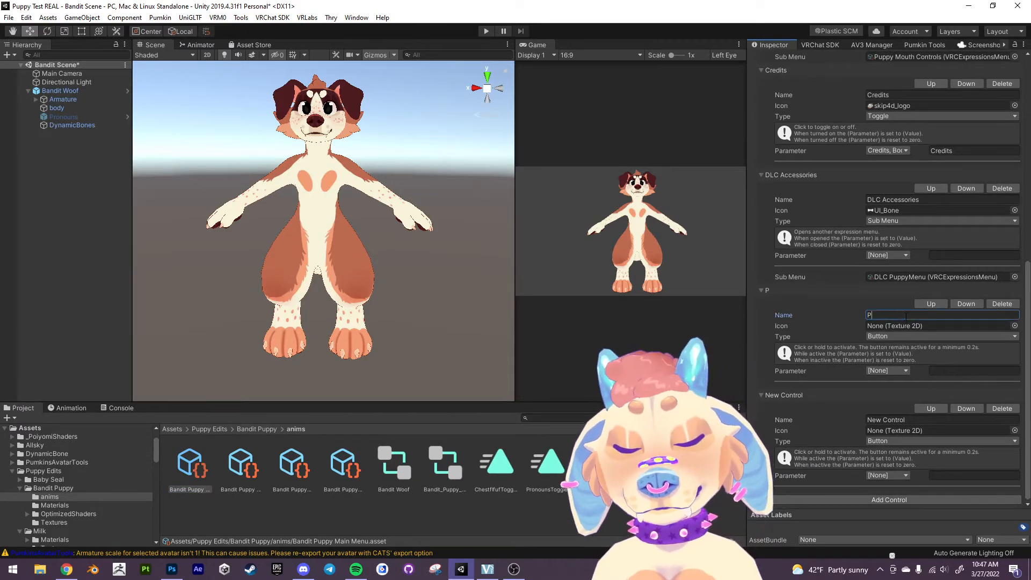
type("ronoun")
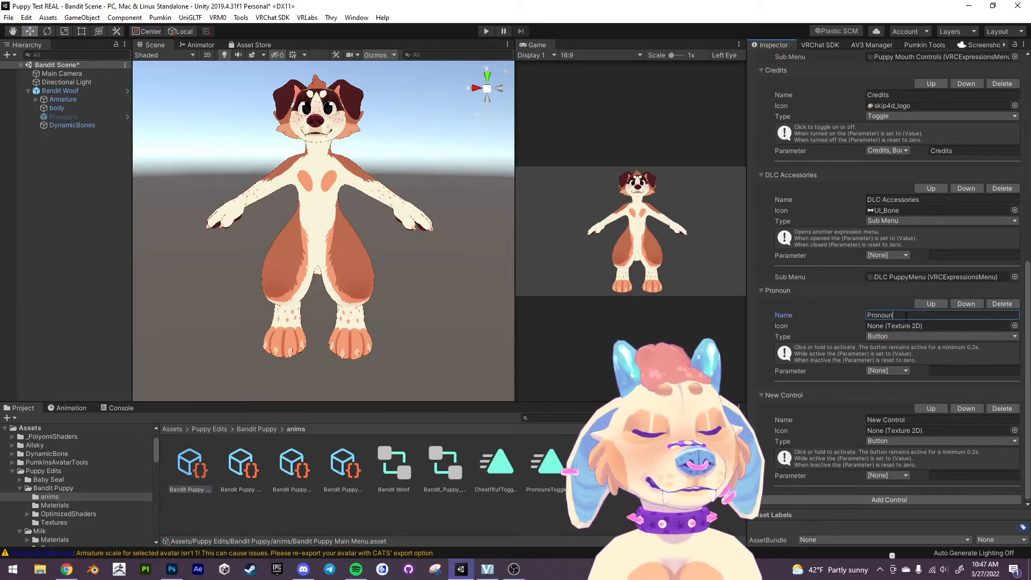
type("Sign")
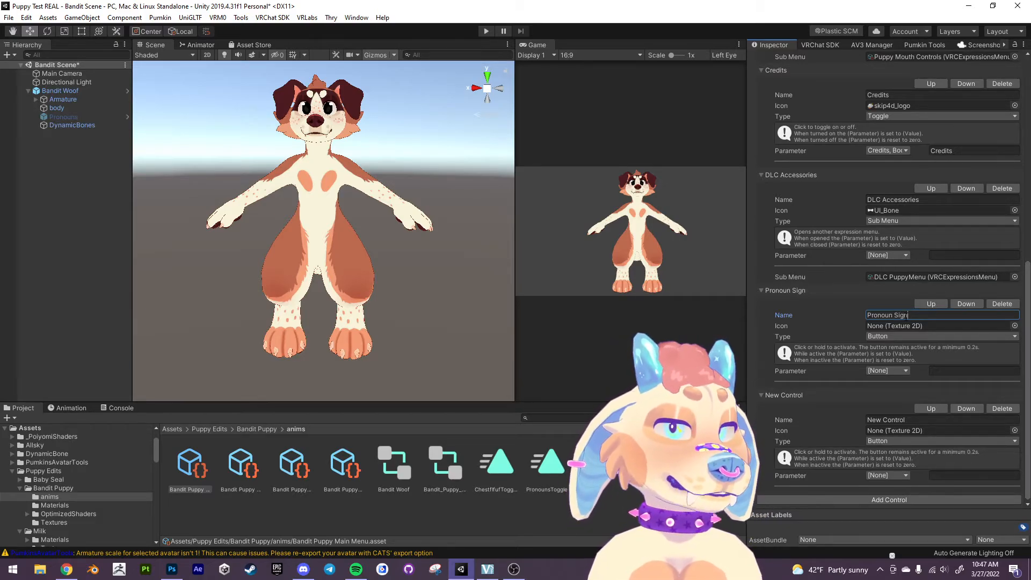
left_click(894, 337)
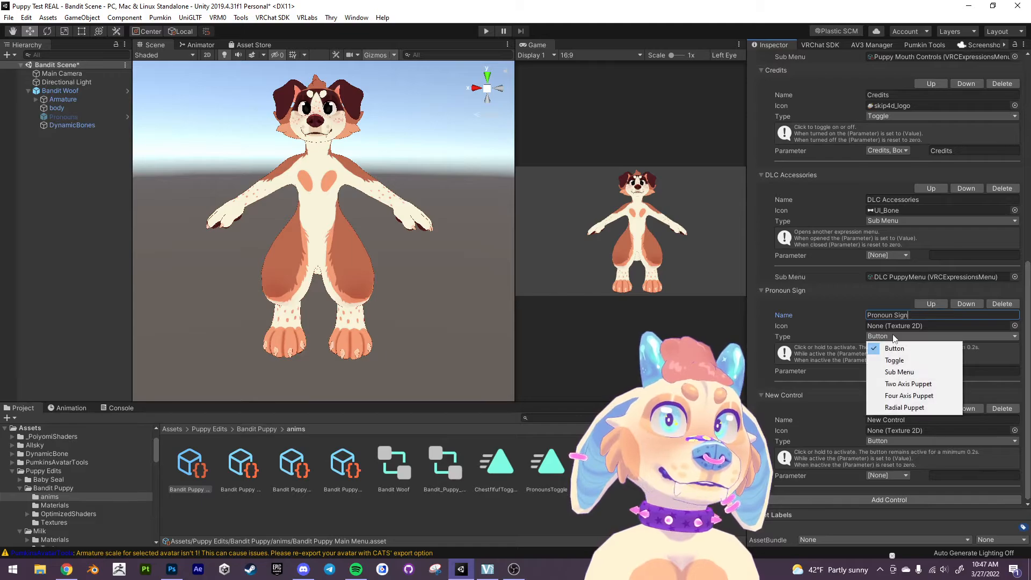
left_click(902, 365)
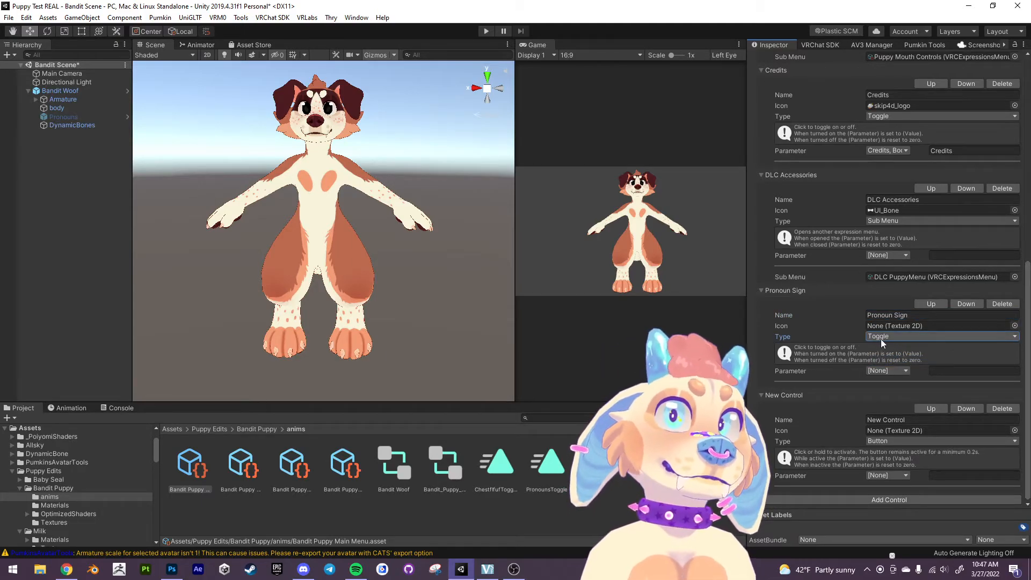
left_click(883, 336)
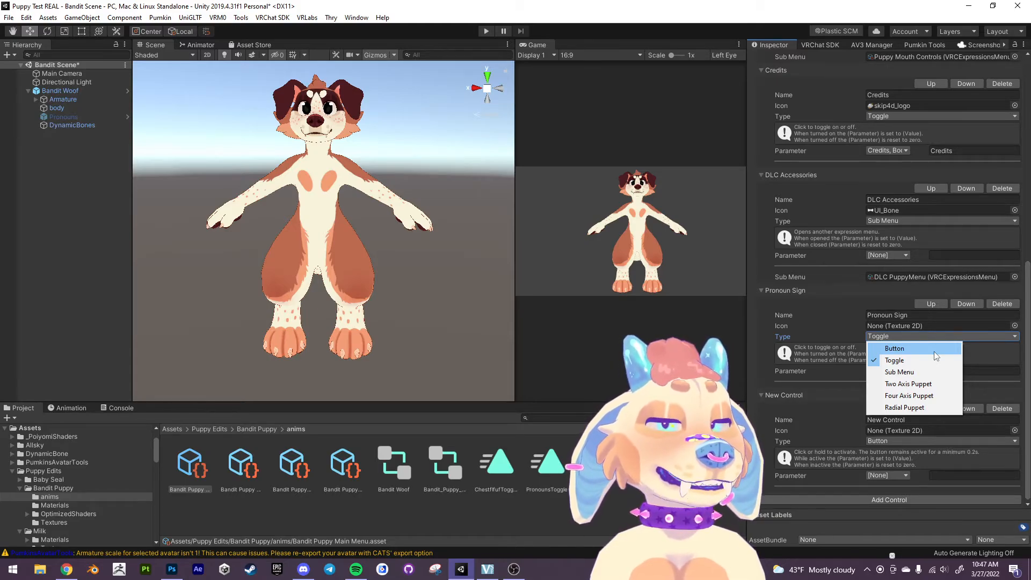
left_click(895, 363)
Assign the PronounsToggle, Bool parameter to the Pronoun Sign control.
left_click(889, 372)
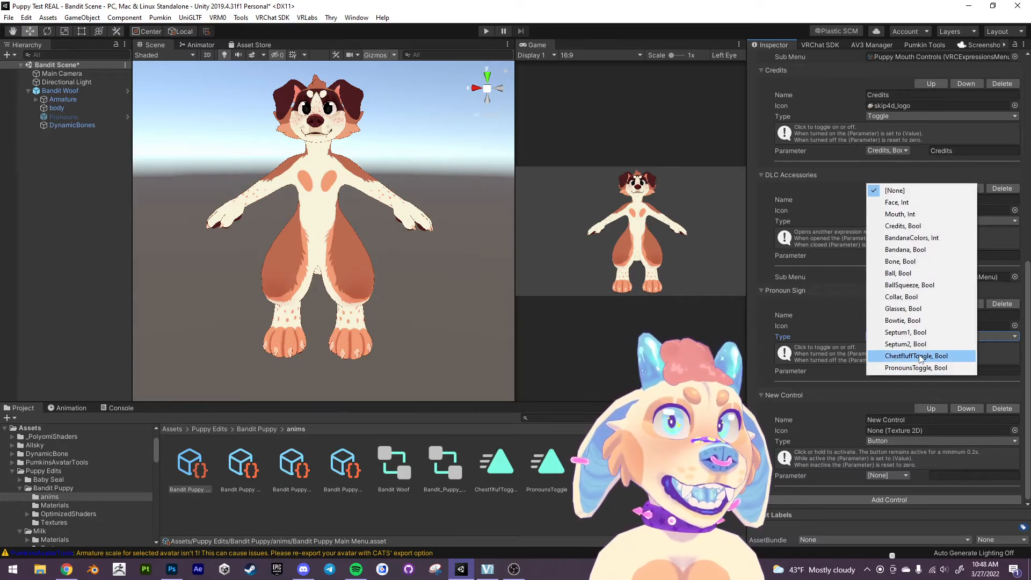
left_click(907, 368)
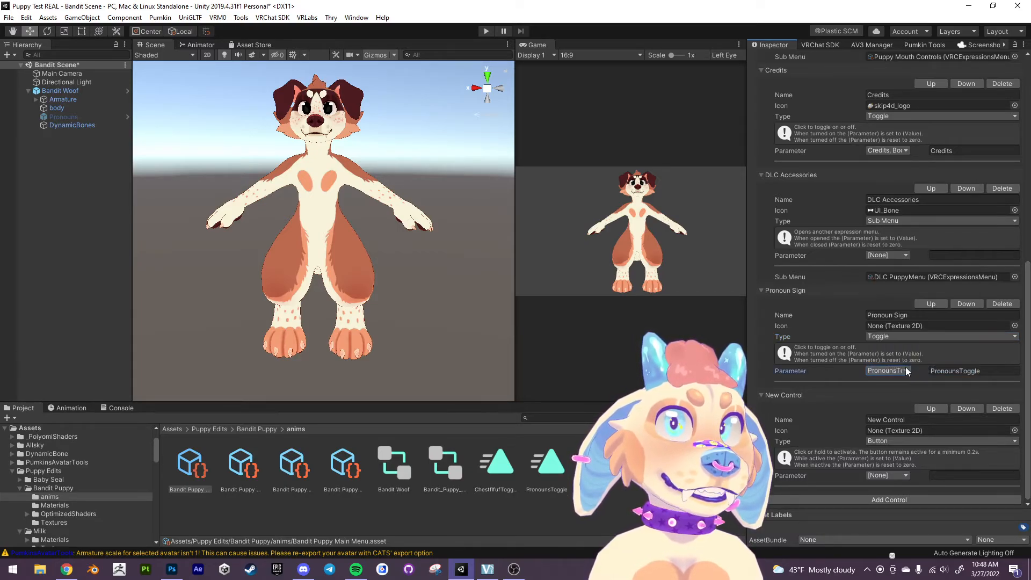
left_click(905, 373)
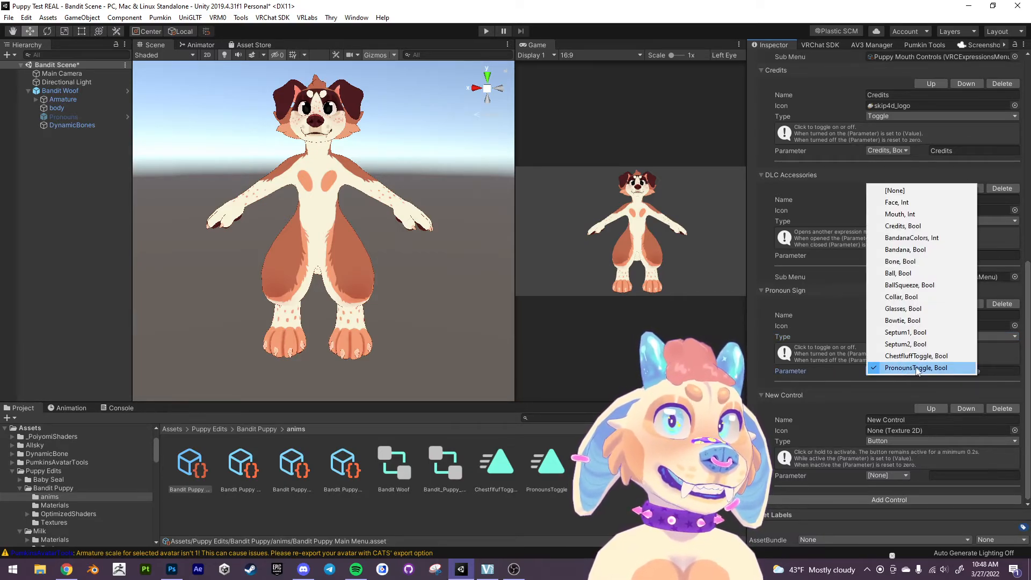
left_click(962, 370)
Name the last new control Chest Fluff Toggle.
left_click(890, 419)
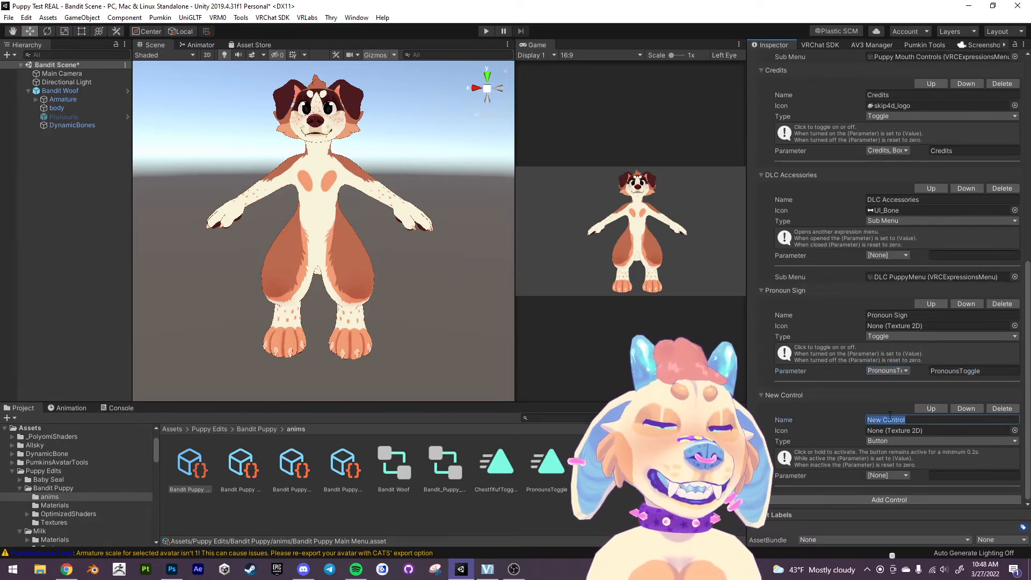
type("Chest Fluff Tpog")
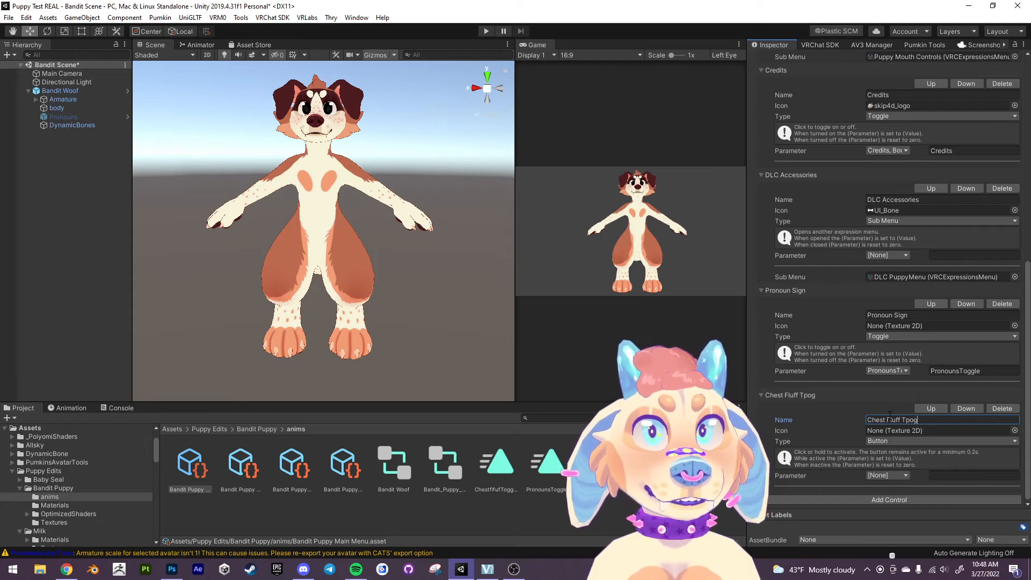
key("BackSpace")
key("BackSpace")
key("BackSpace")
type("oggle")
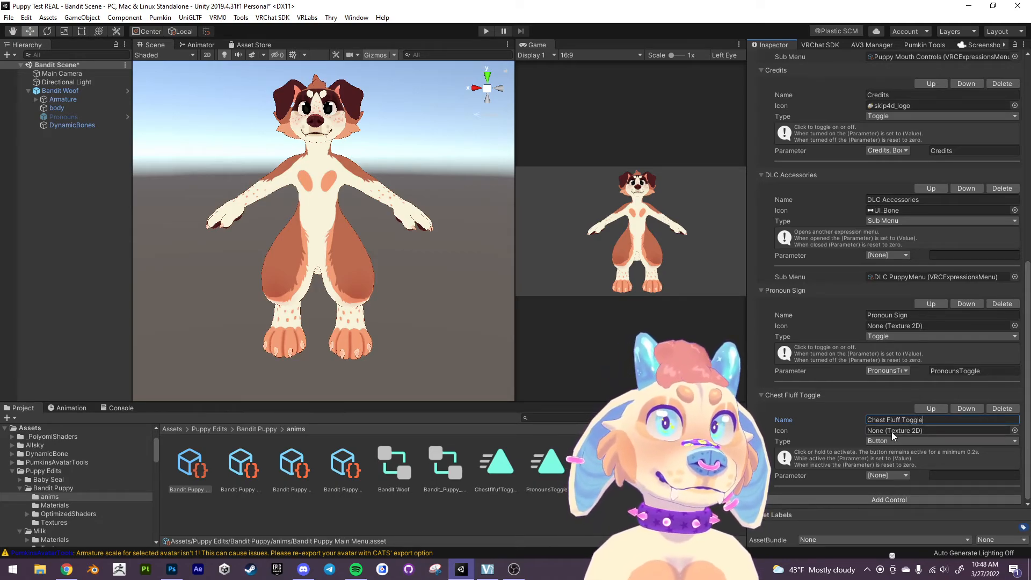
Set the Chest Fluff Toggle control's type to Toggle and its parameter to ChestfluffToggle, Bool.
left_click(894, 441)
left_click(900, 462)
left_click(901, 477)
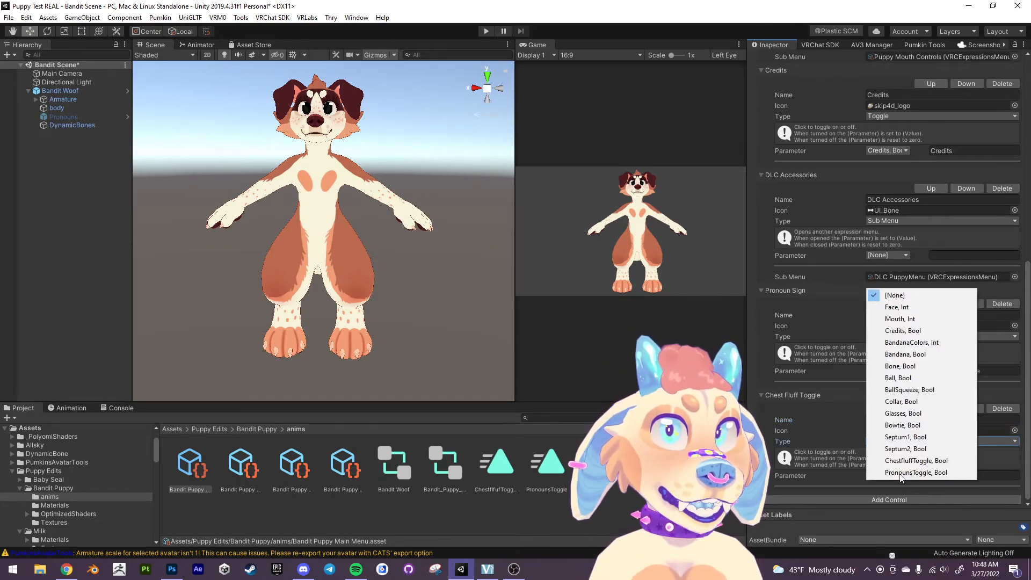
left_click(908, 460)
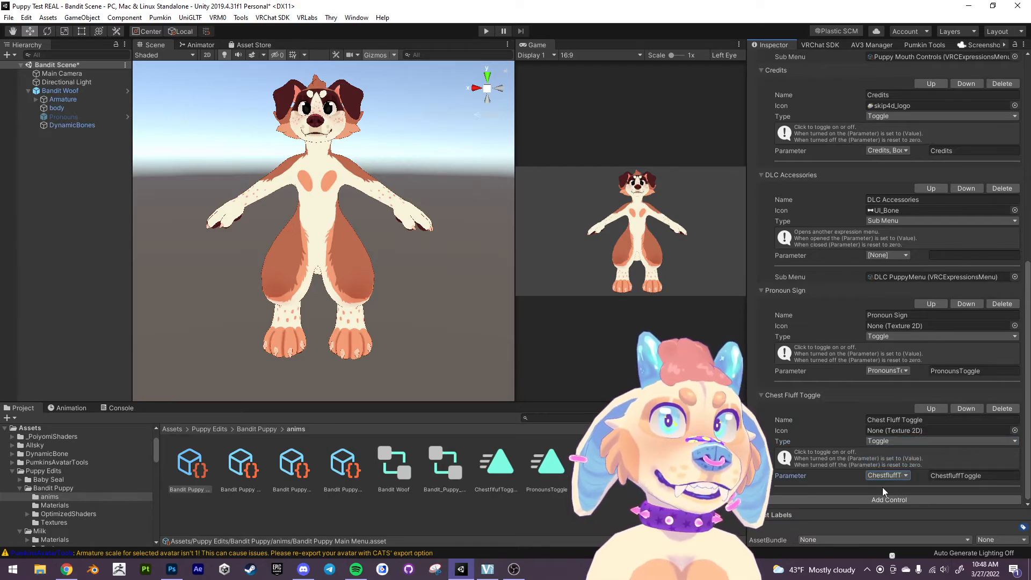
scroll(889, 493, "up", 10)
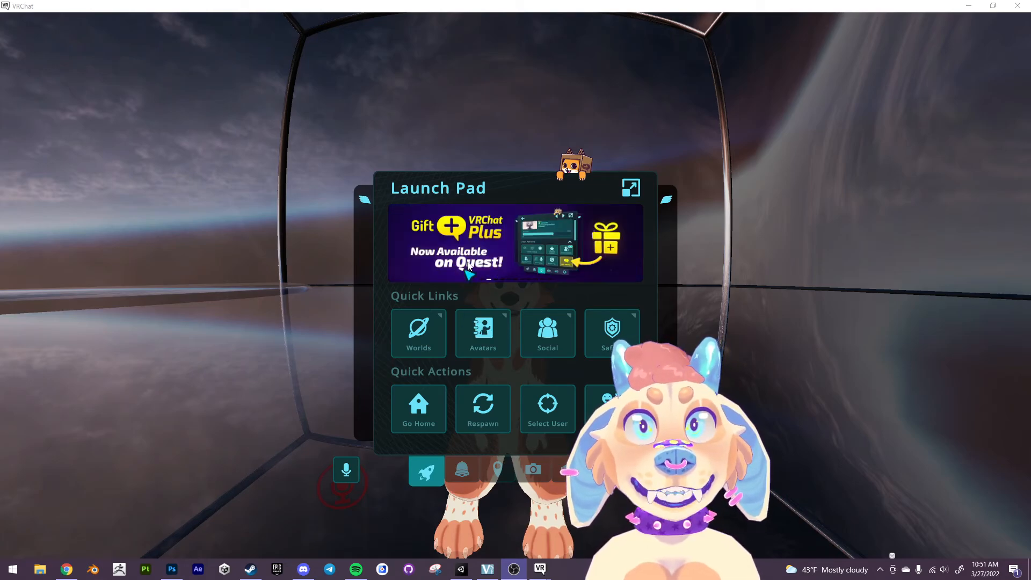
In VRChat, open the avatar's expression menu and test switching Chest Fluff Toggle and Pronoun Sign on and off in front of the mirror.
key("Escape")
key("r")
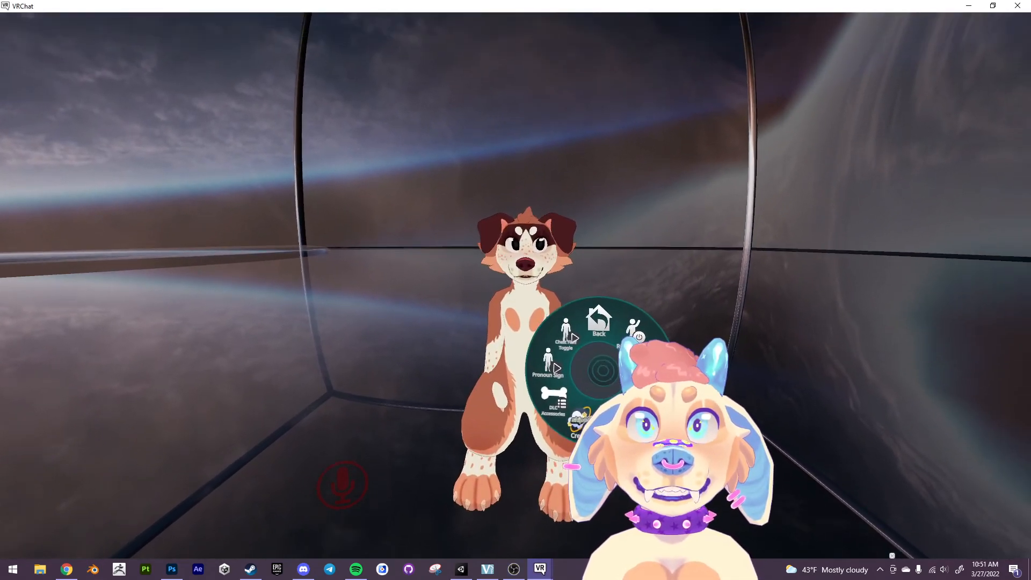
left_click(584, 355)
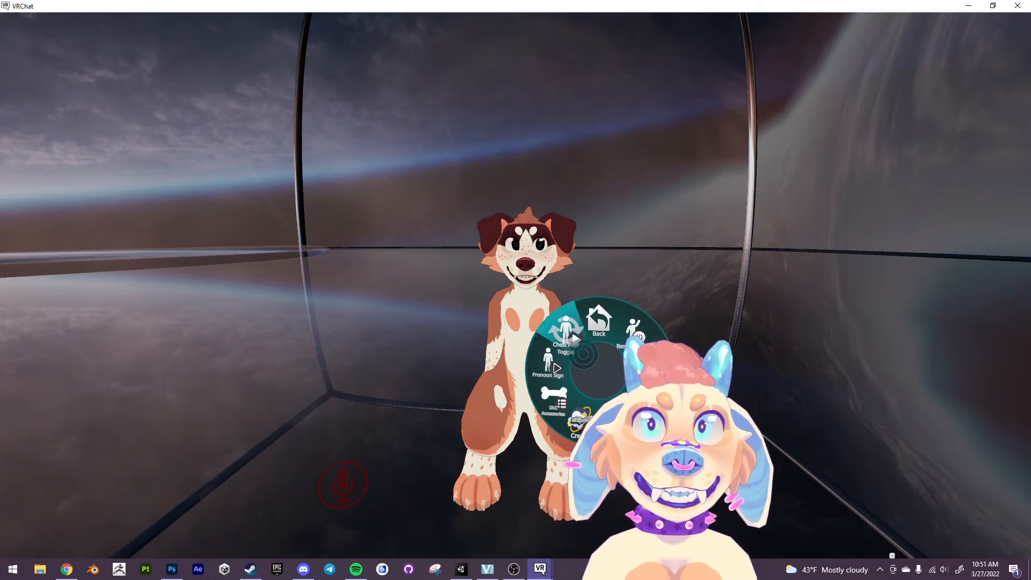
key("w")
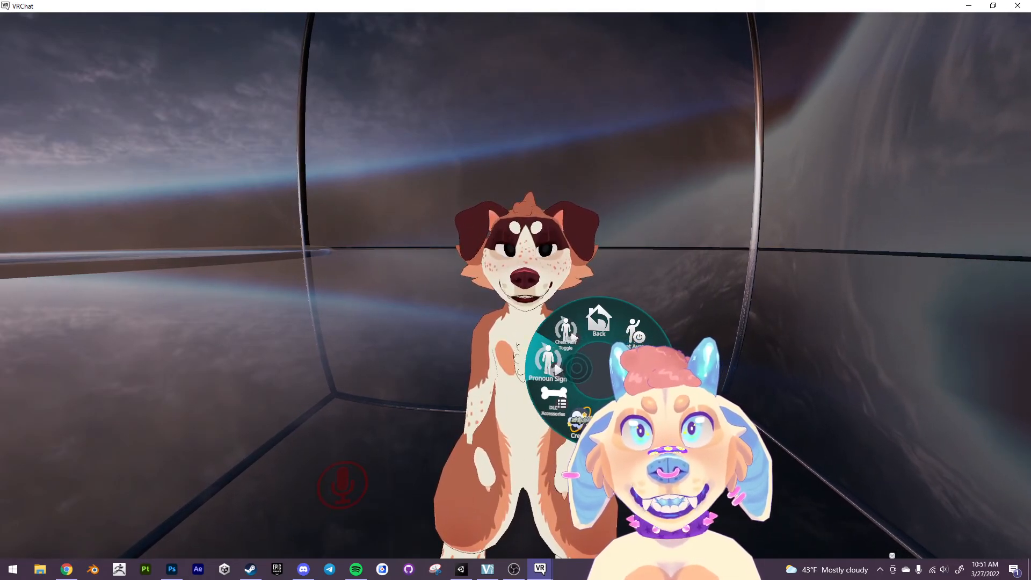
left_click(558, 370)
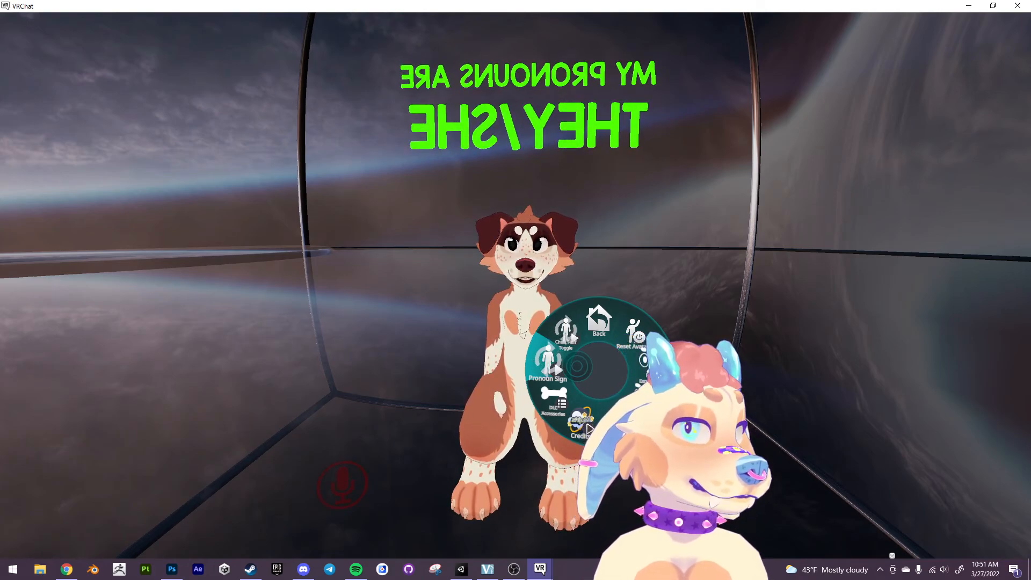
left_click(577, 367)
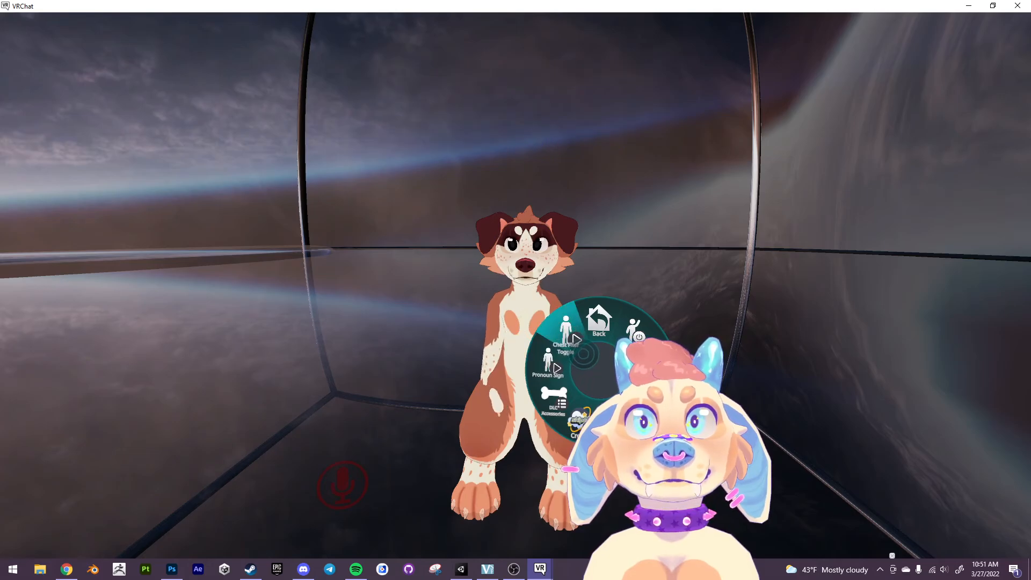
Switch Pronoun Sign on again and walk the avatar back and forth in front of the mirror to check the sign.
left_click(578, 363)
key("s")
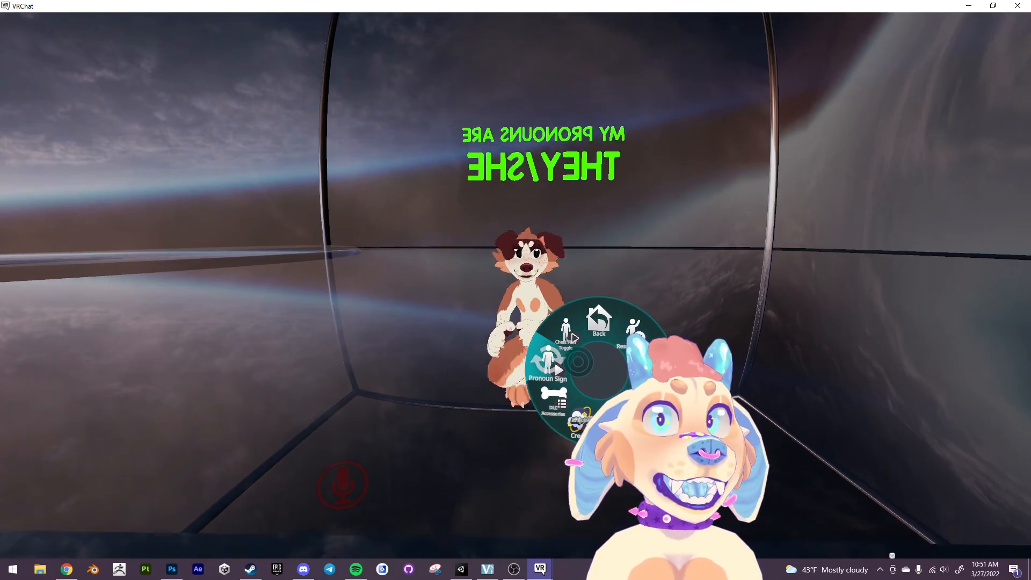
key("w")
key("s")
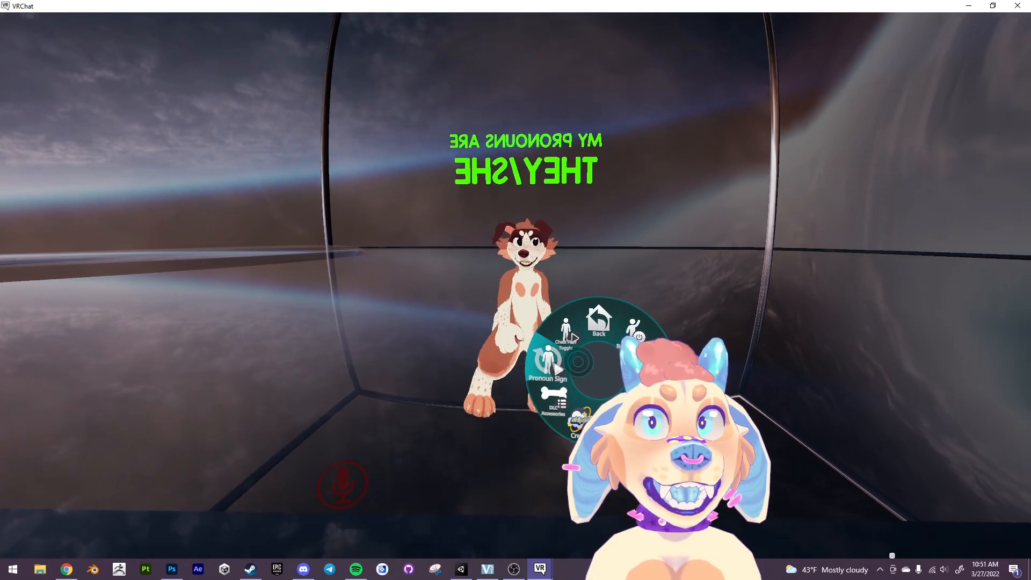
key("w")
key("w")
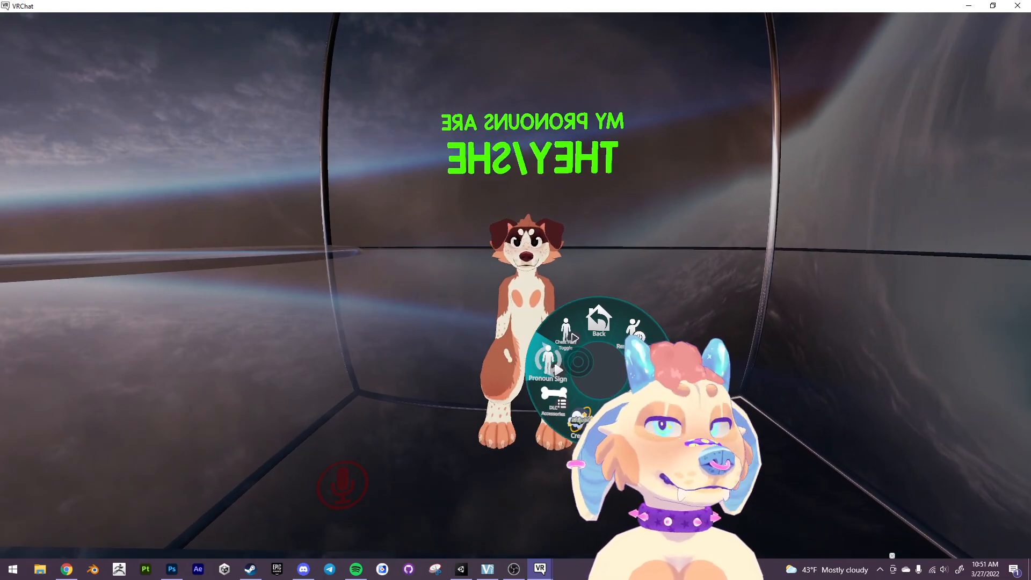
key("s")
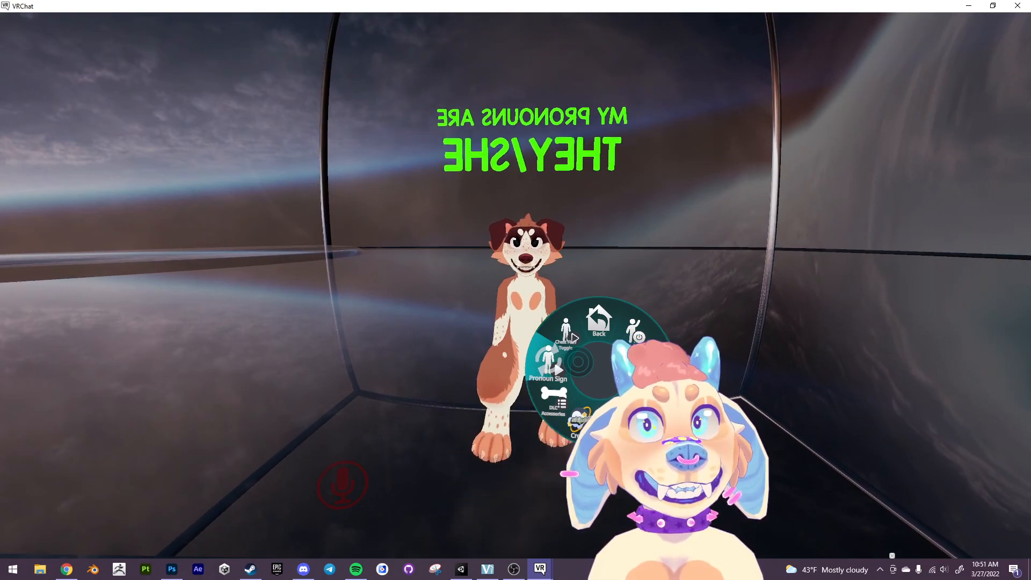
Switch Pronoun Sign off, close the expression menu and bring up the Launch Pad.
left_click(578, 362)
key("r")
key("Escape")
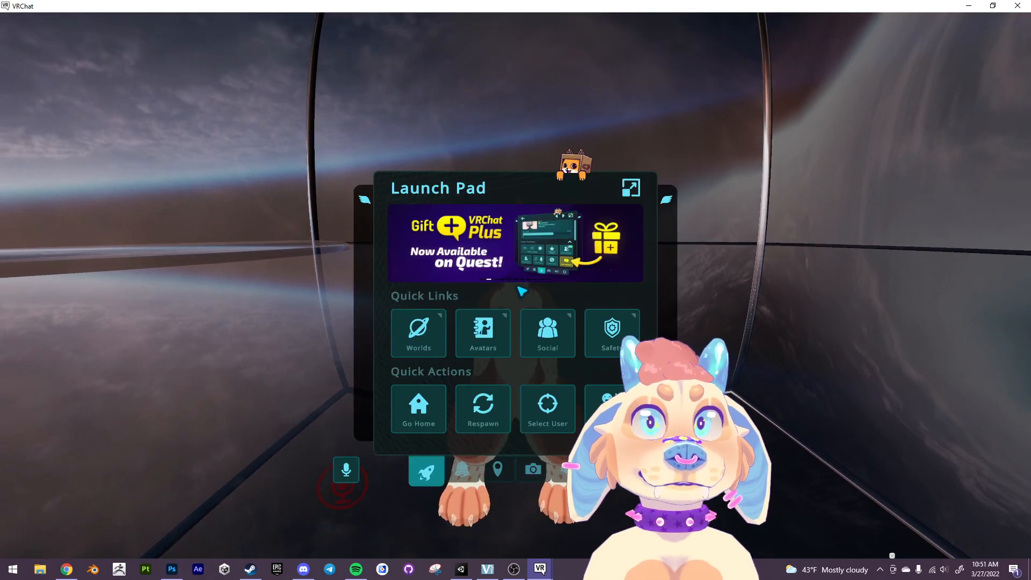